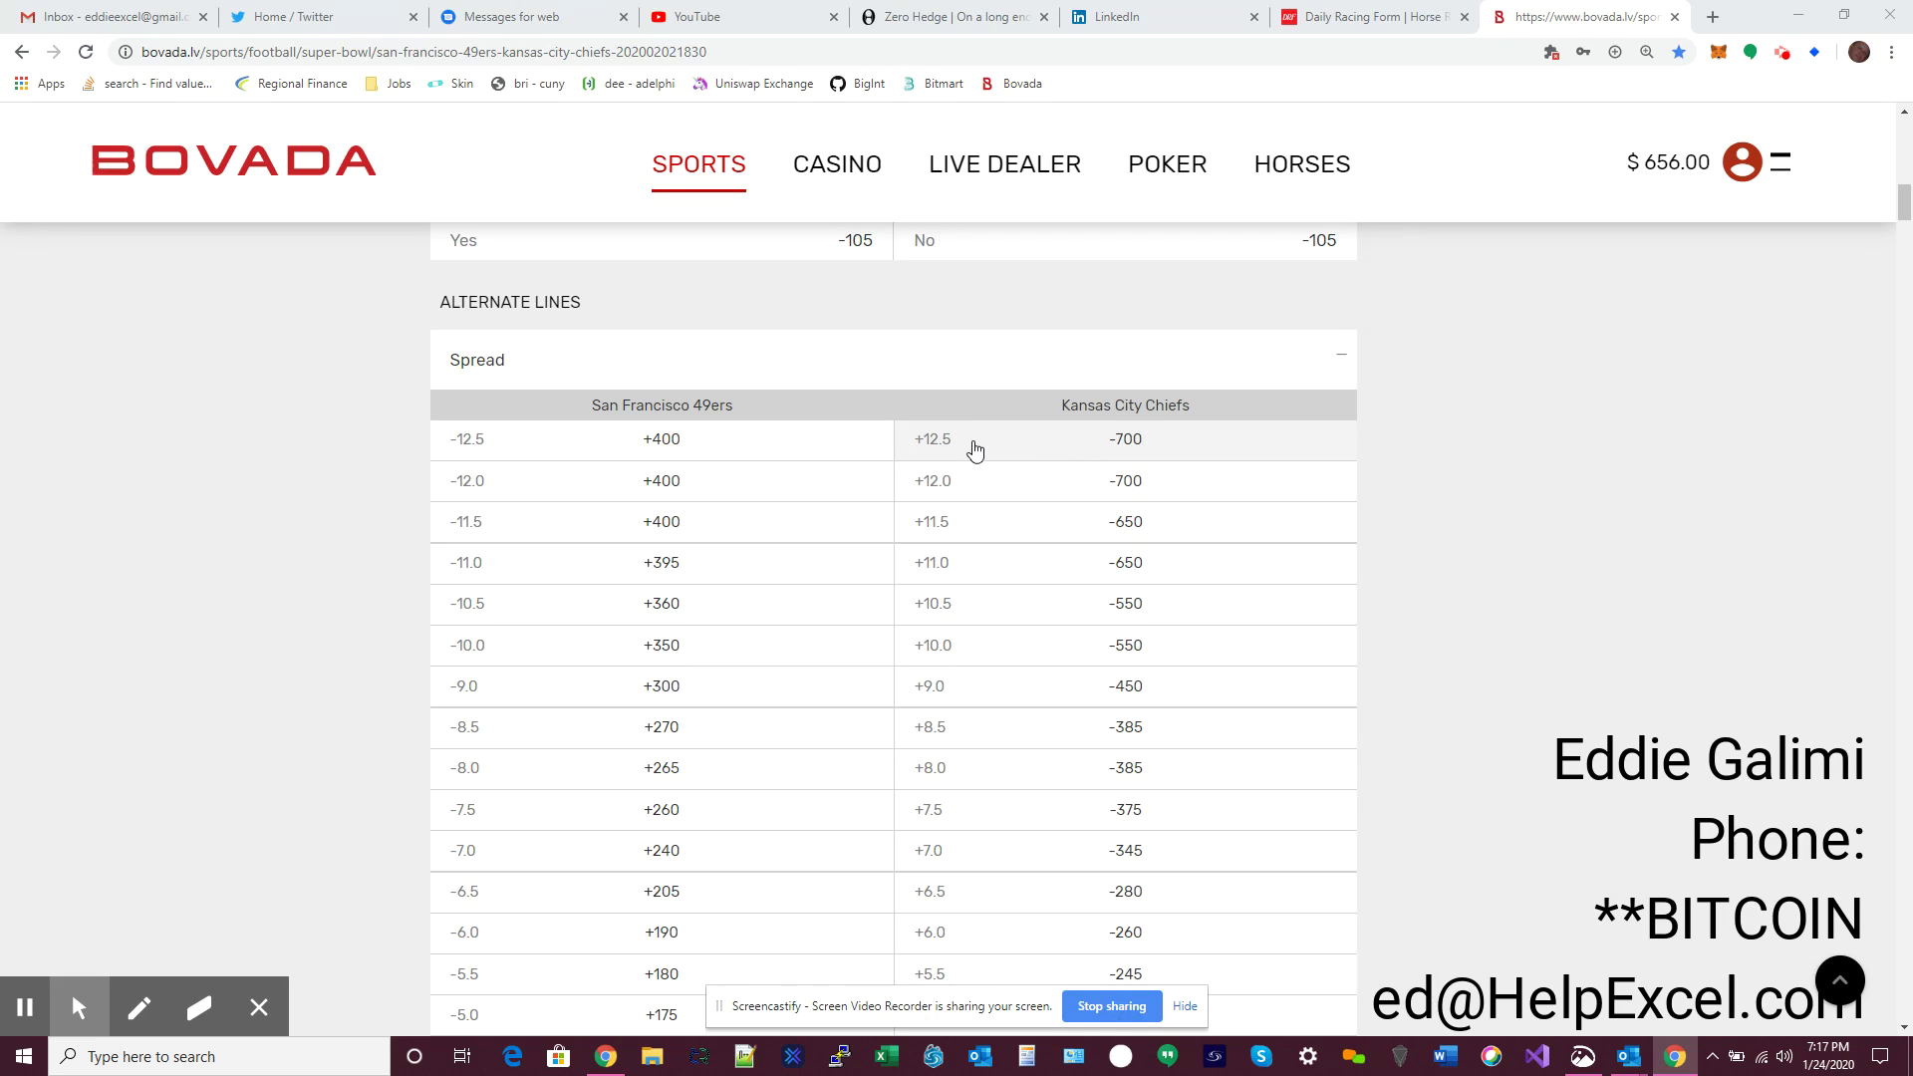
Review the alternate spread lines and odds for the 49ers and Chiefs down to the first-half spreads.
{"action": "scroll", "coordinate": [960, 512], "scroll_direction": "down", "scroll_amount": 3}
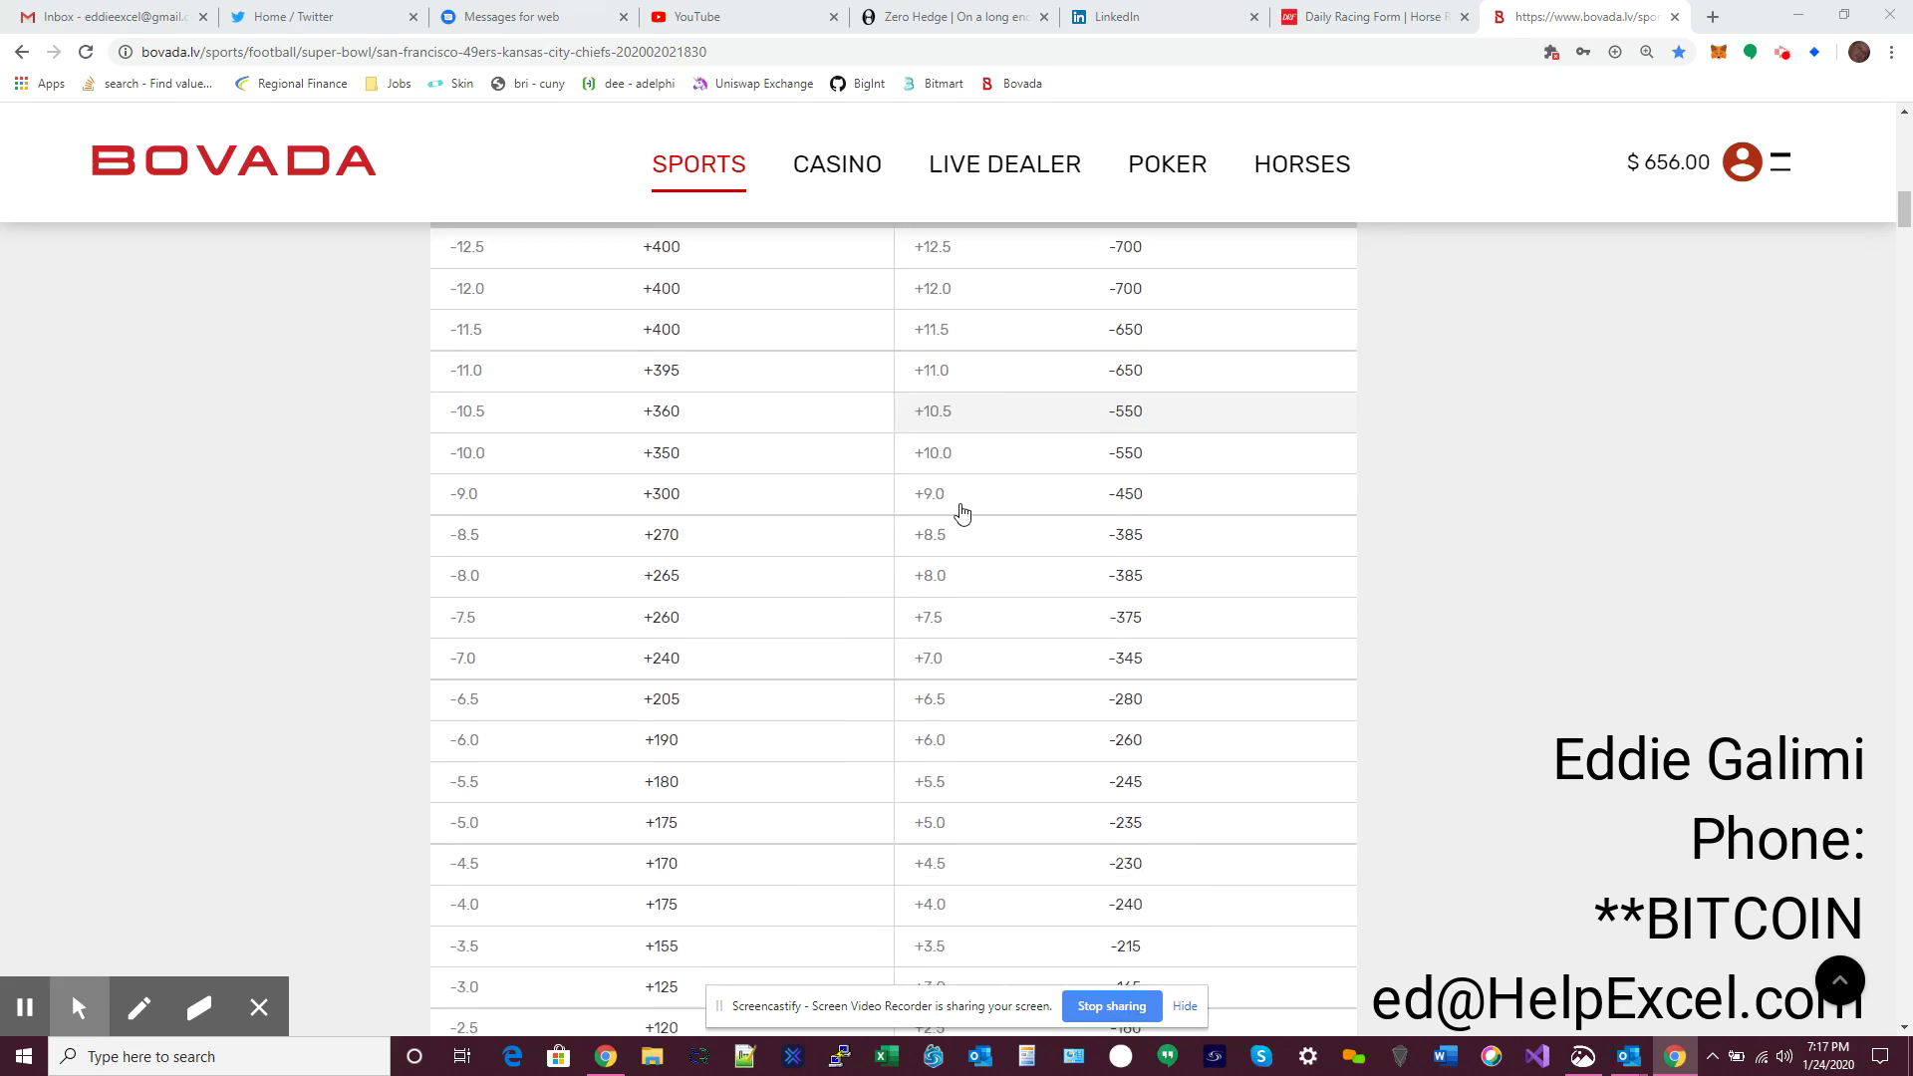
{"action": "scroll", "coordinate": [772, 627], "scroll_direction": "down", "scroll_amount": 7}
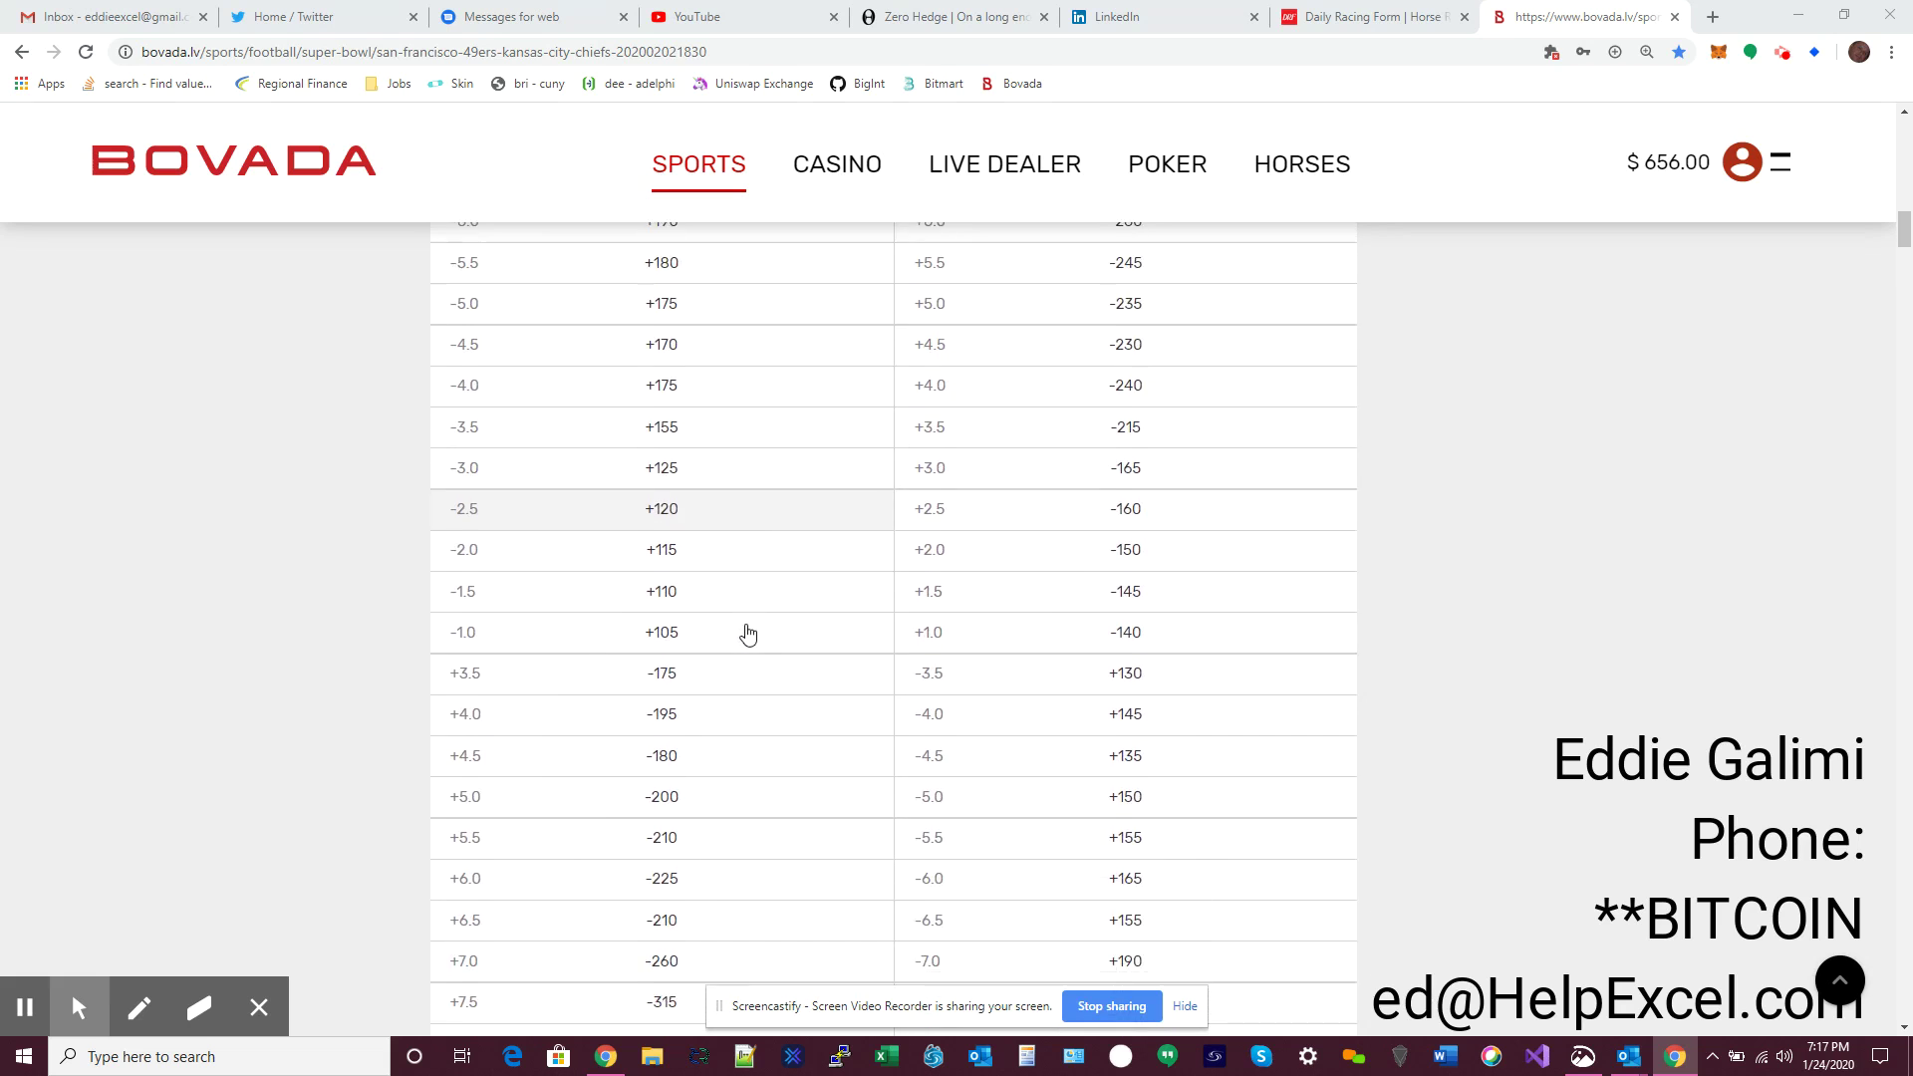
{"action": "scroll", "coordinate": [732, 638], "scroll_direction": "down", "scroll_amount": 5}
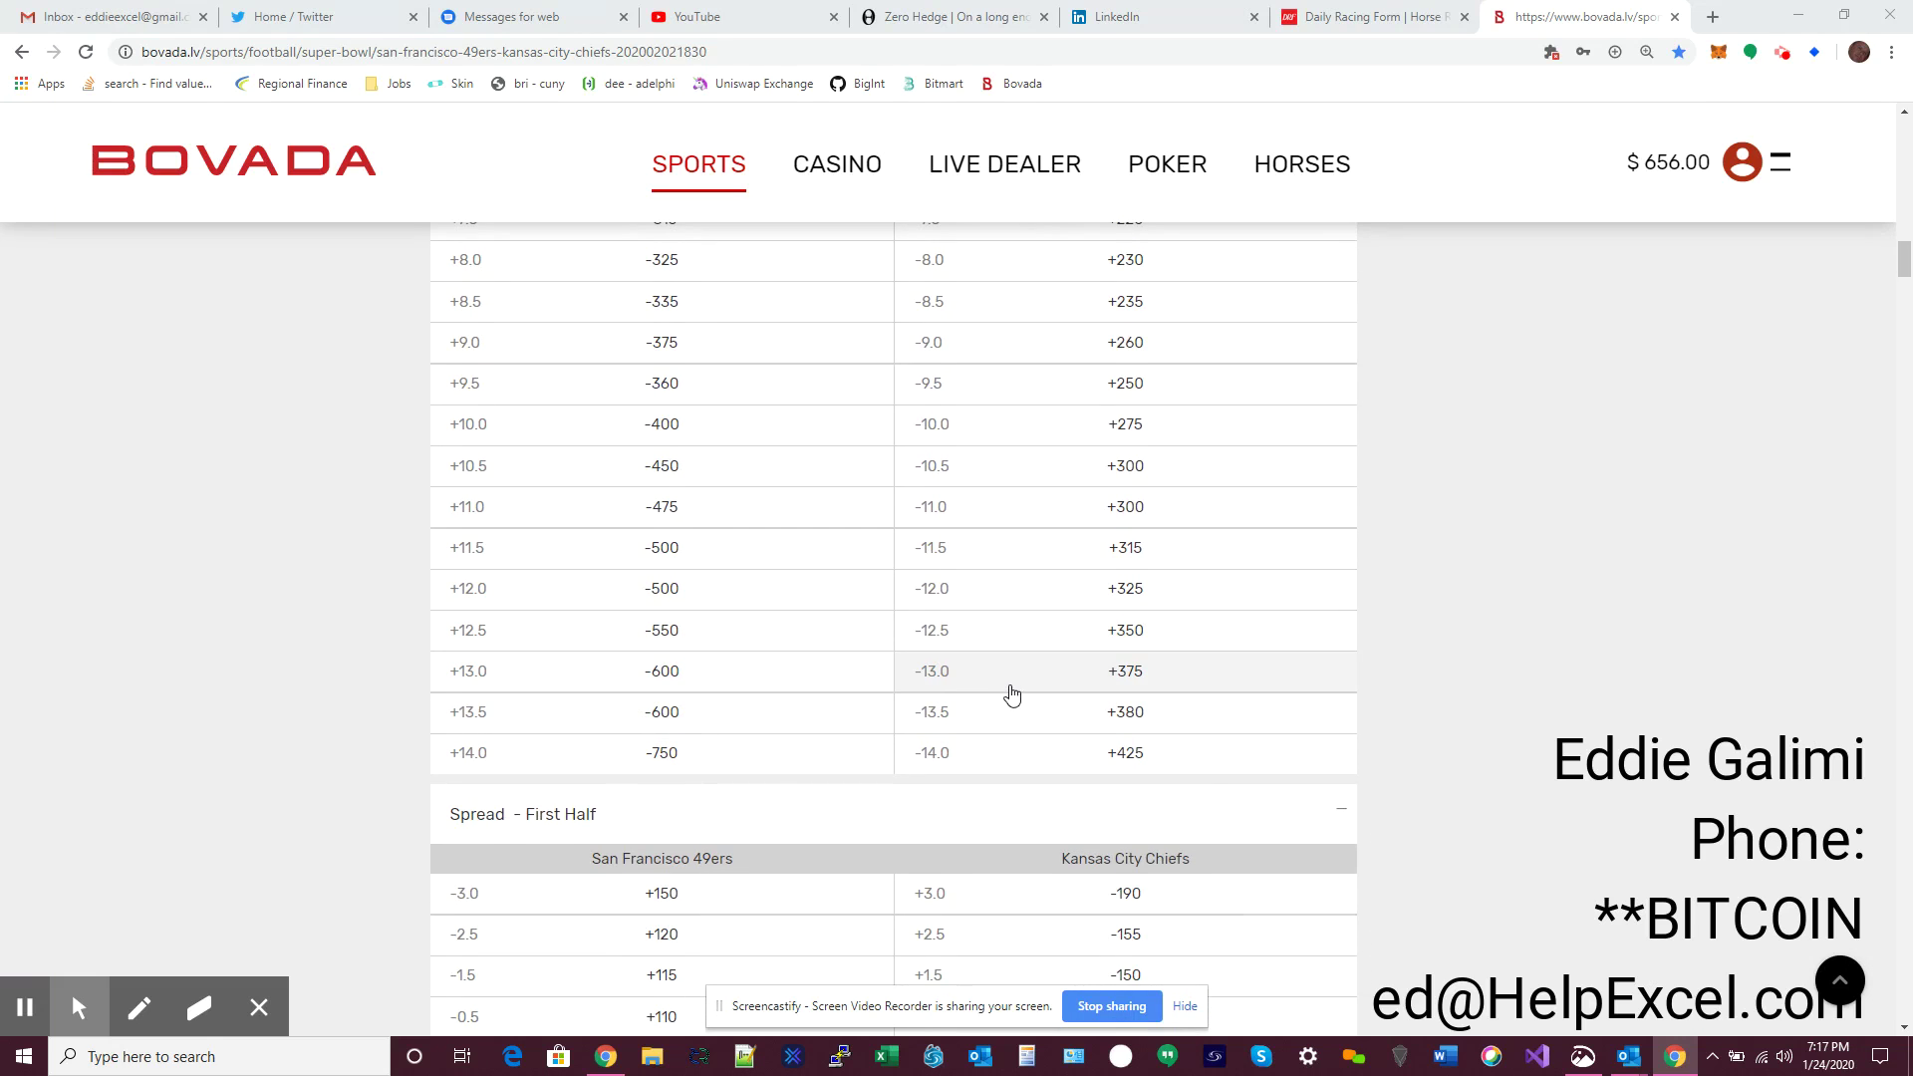
{"action": "scroll", "coordinate": [996, 693], "scroll_direction": "up", "scroll_amount": 8}
{"action": "scroll", "coordinate": [978, 706], "scroll_direction": "up", "scroll_amount": 7}
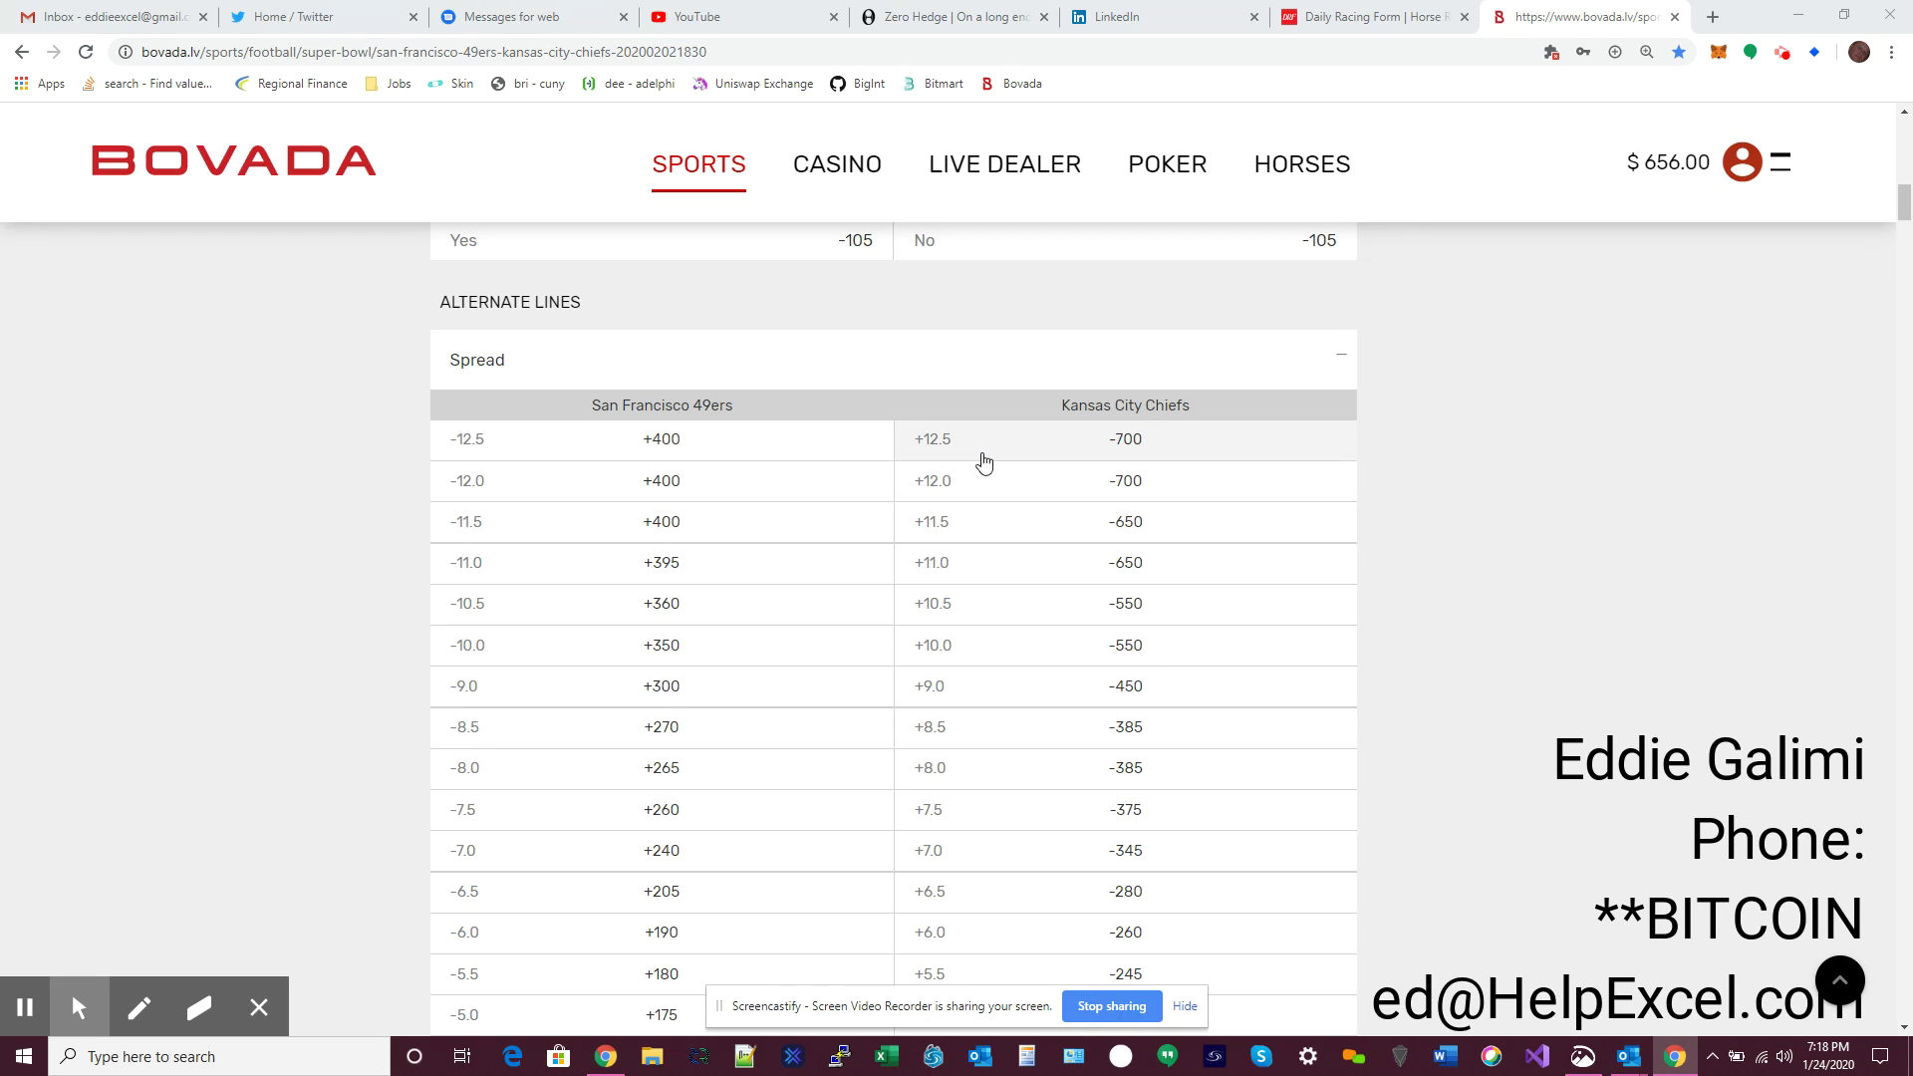
Create a blank Google Sheets spreadsheet in a new browser tab and name it Superbowl.
{"action": "left_click", "coordinate": [1712, 17]}
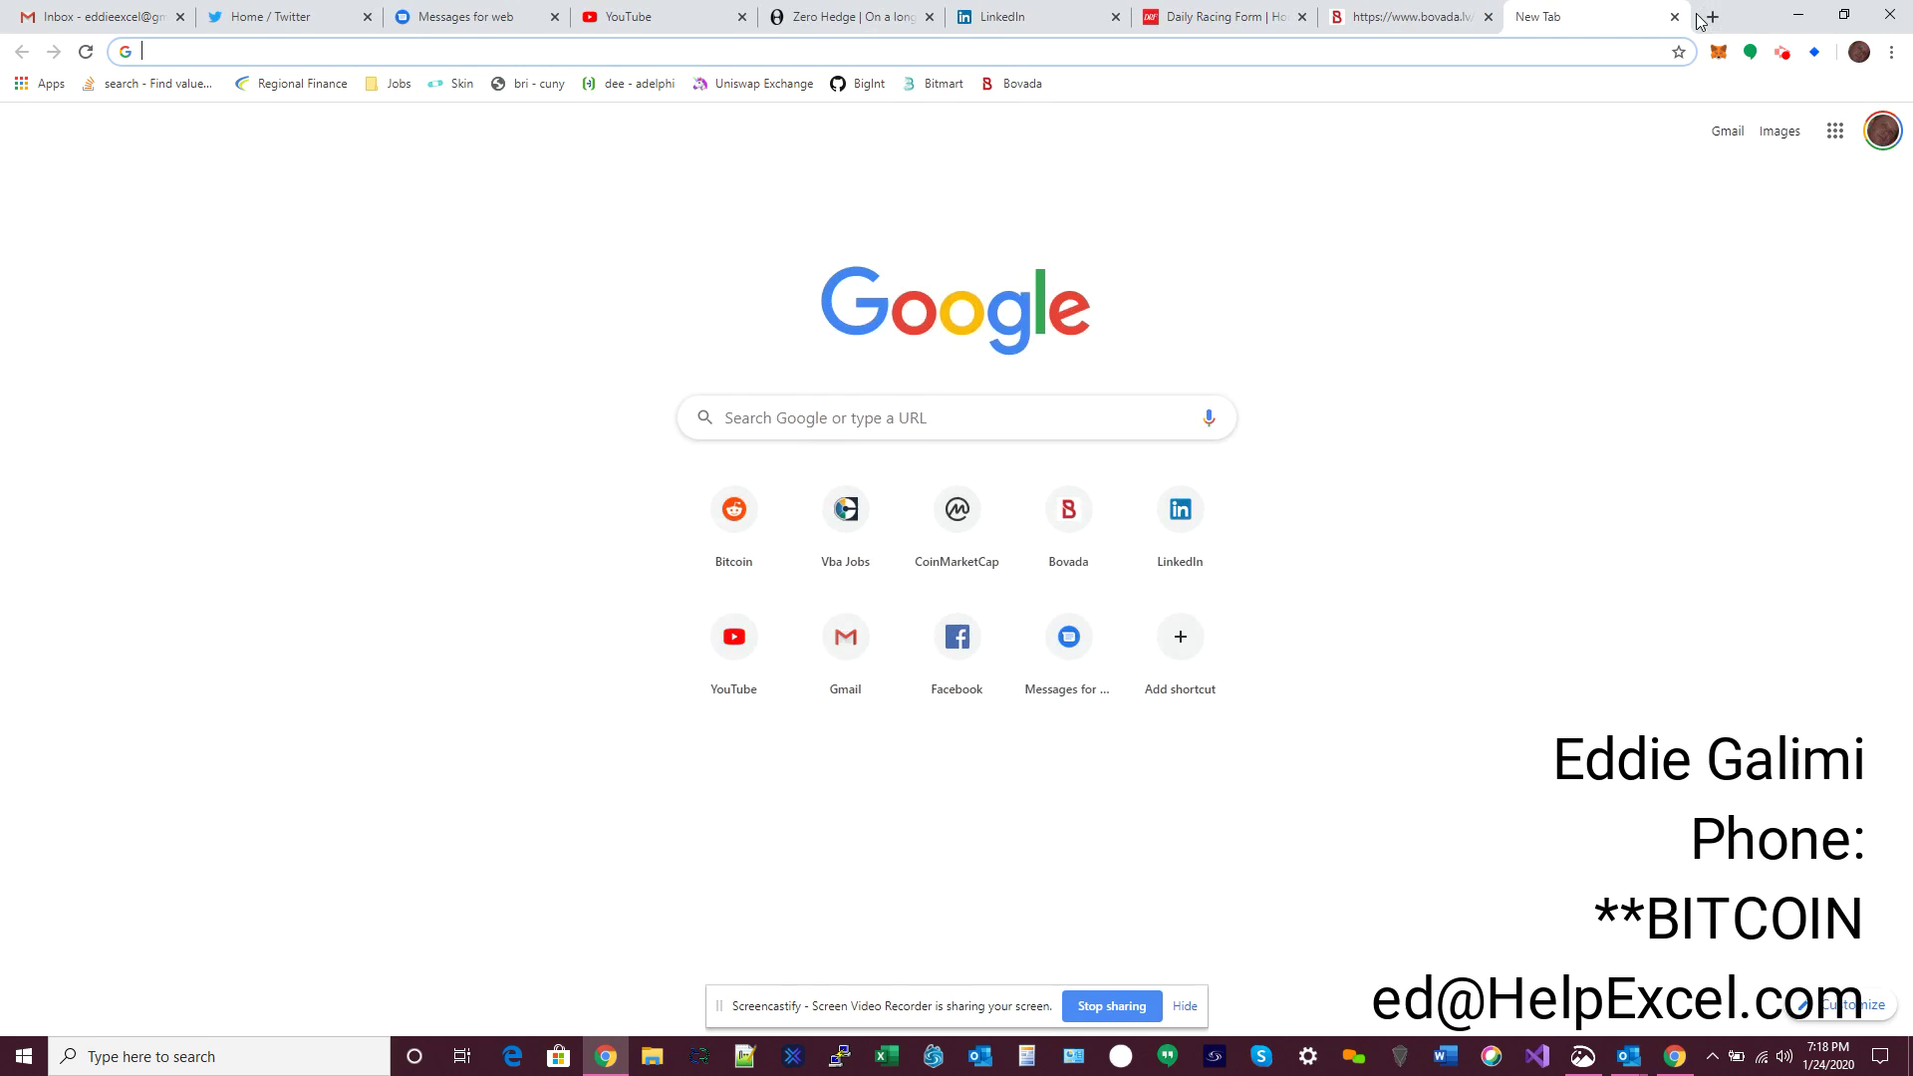
{"action": "type", "text": "sheet"}
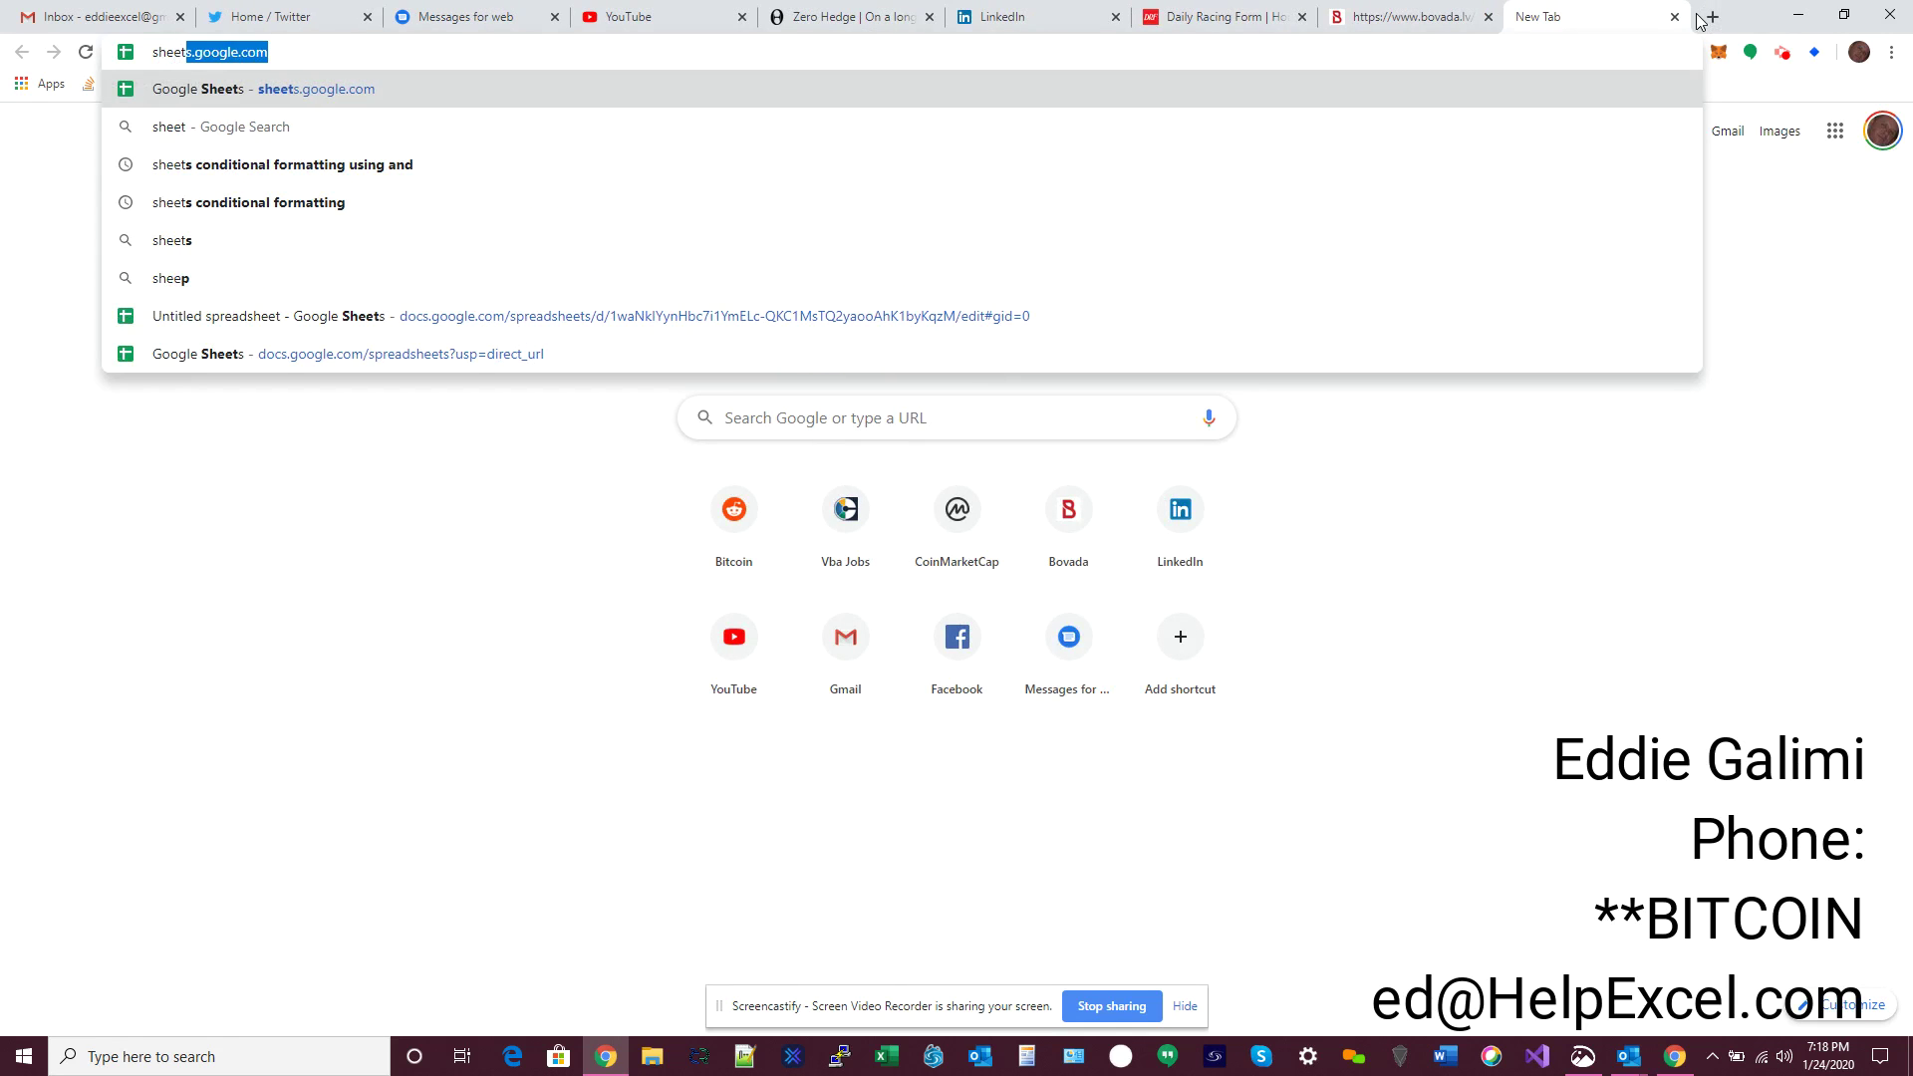
{"action": "key", "text": "Return"}
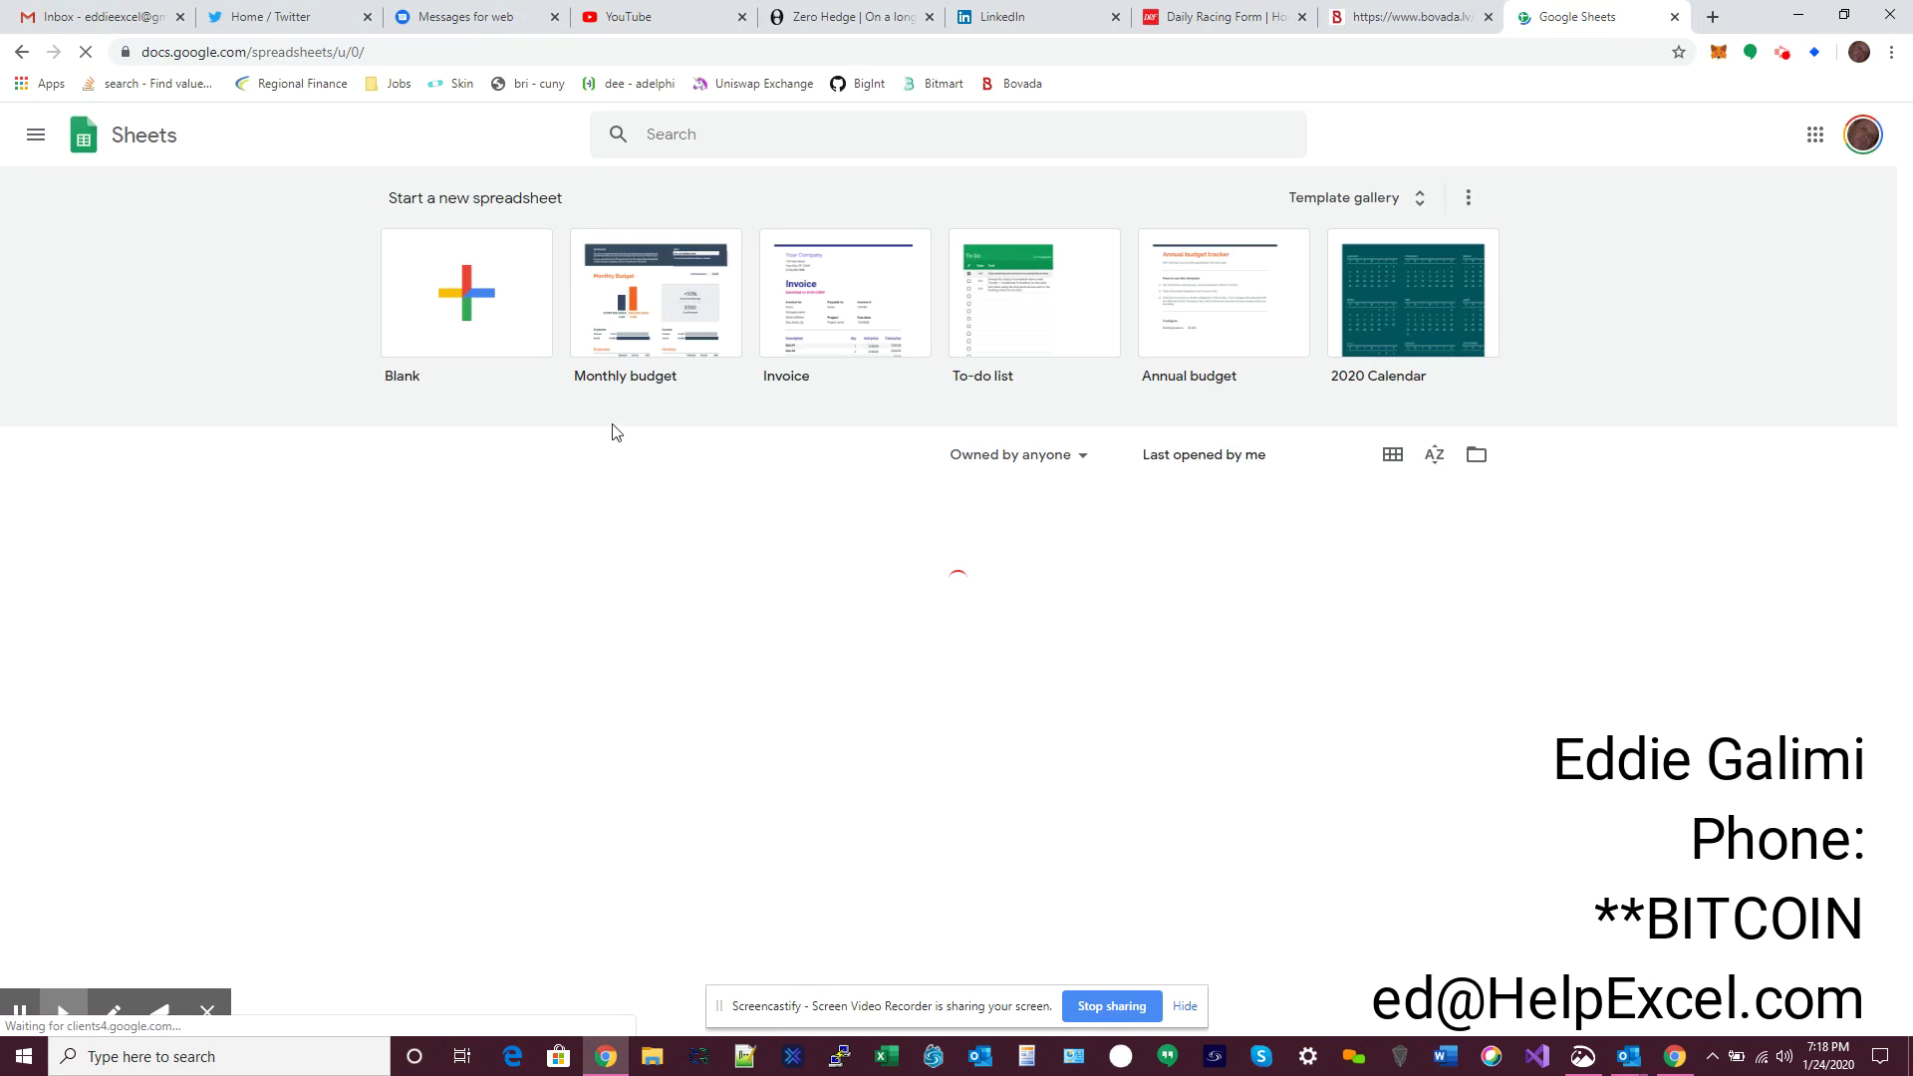
{"action": "left_click", "coordinate": [432, 317]}
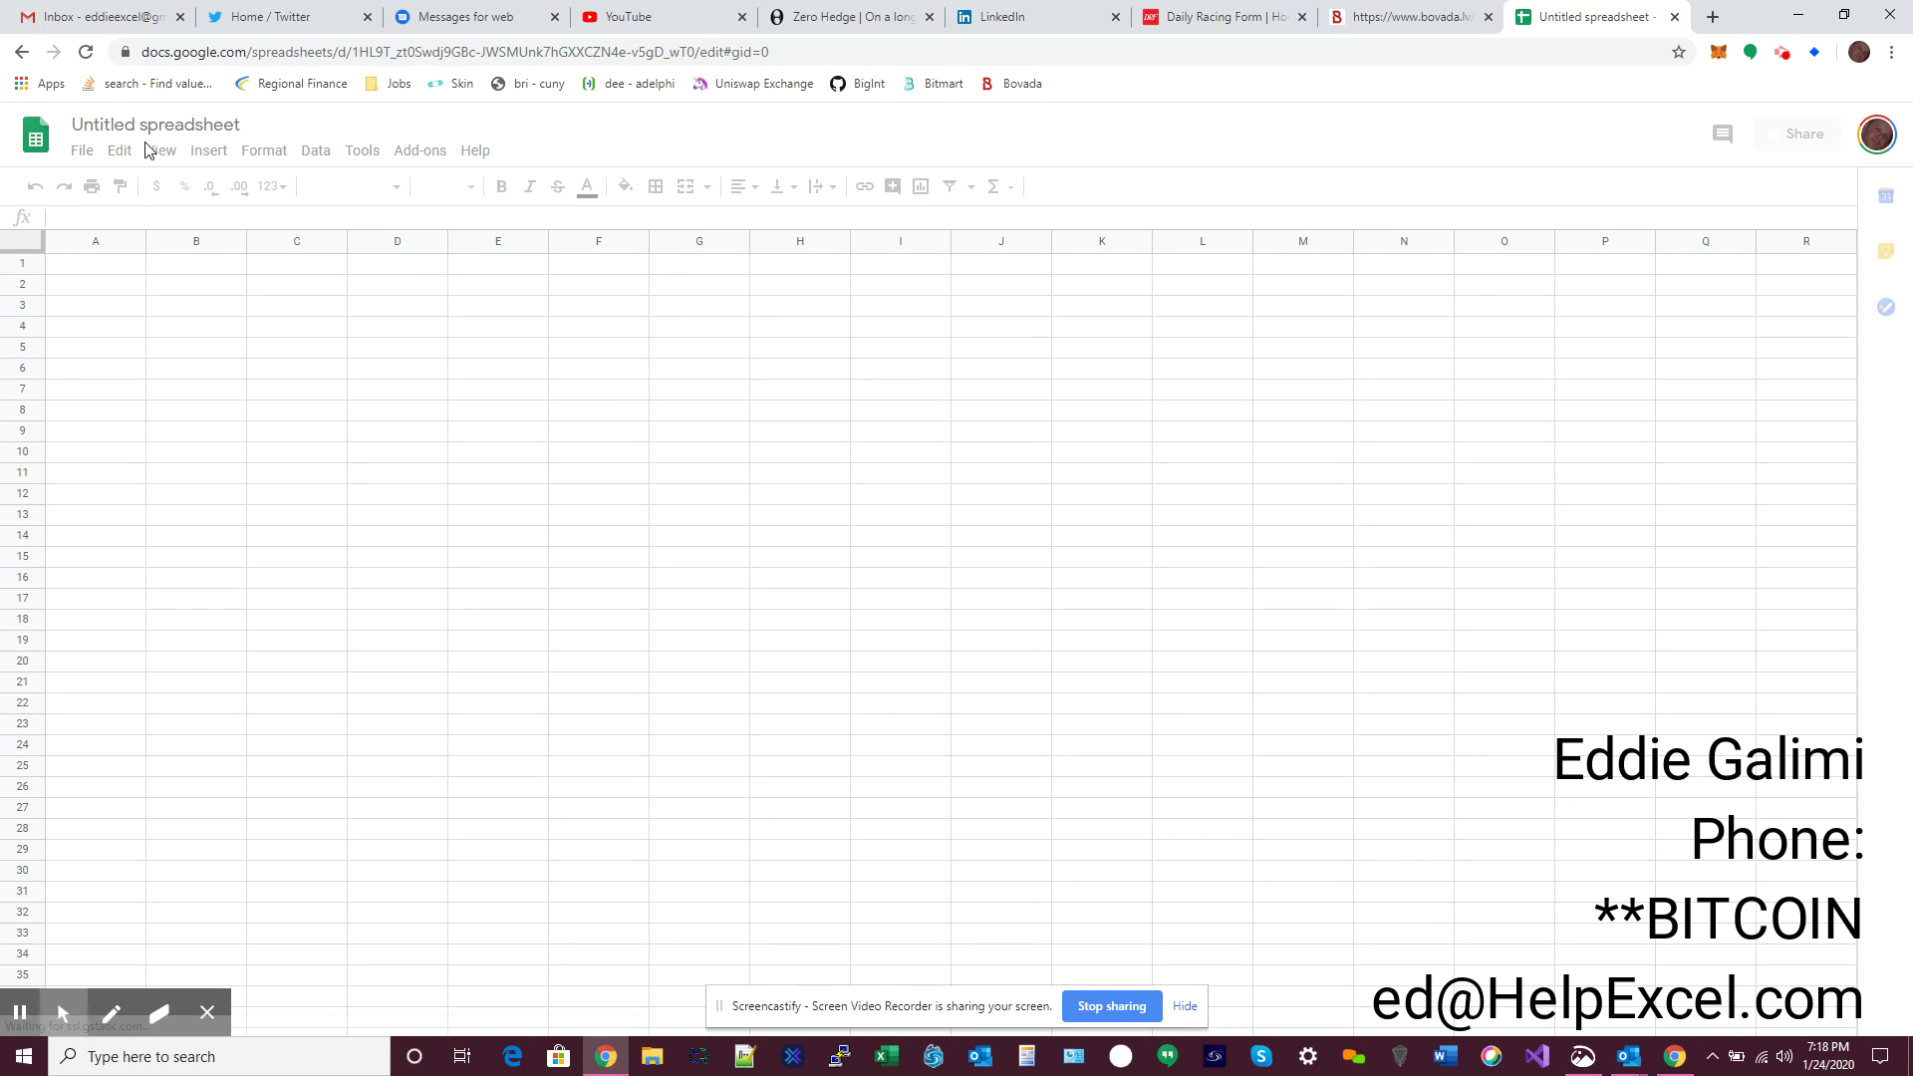
{"action": "left_click", "coordinate": [146, 127]}
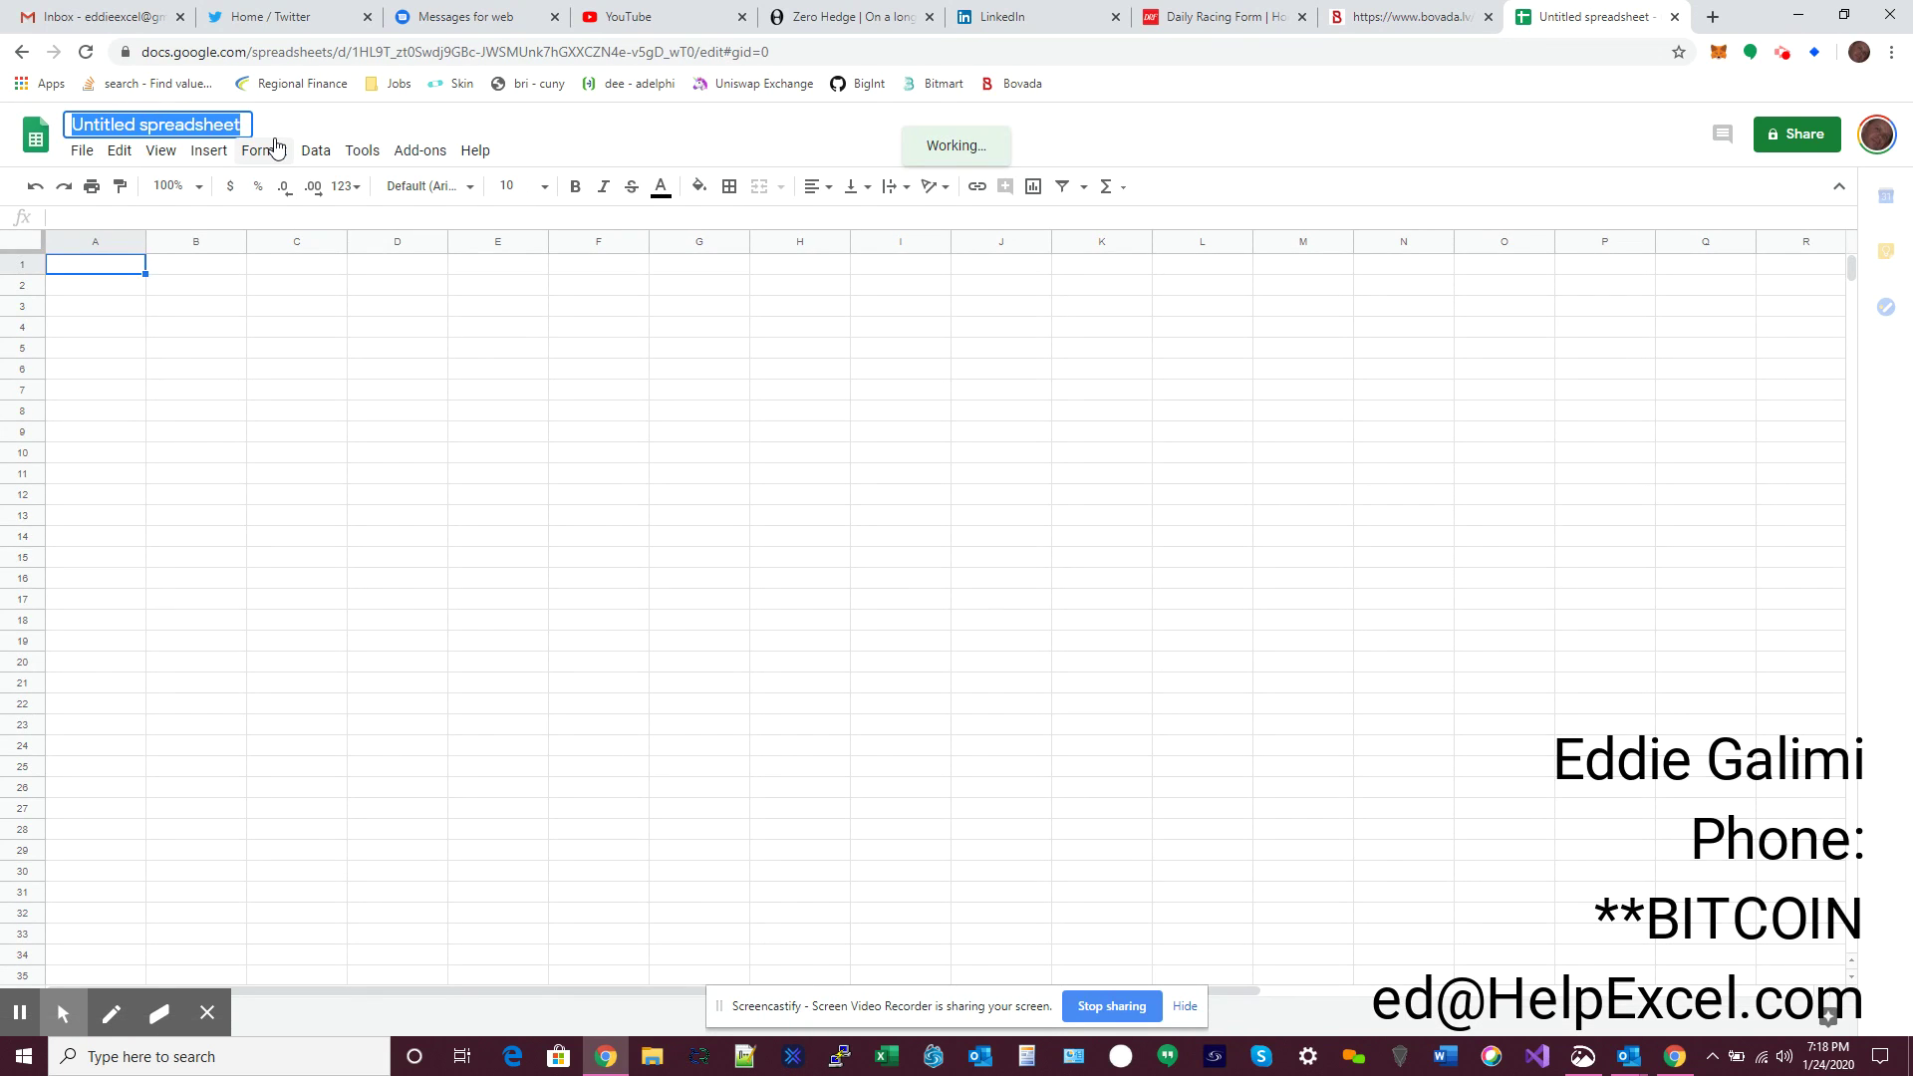
{"action": "type", "text": "Superbowl"}
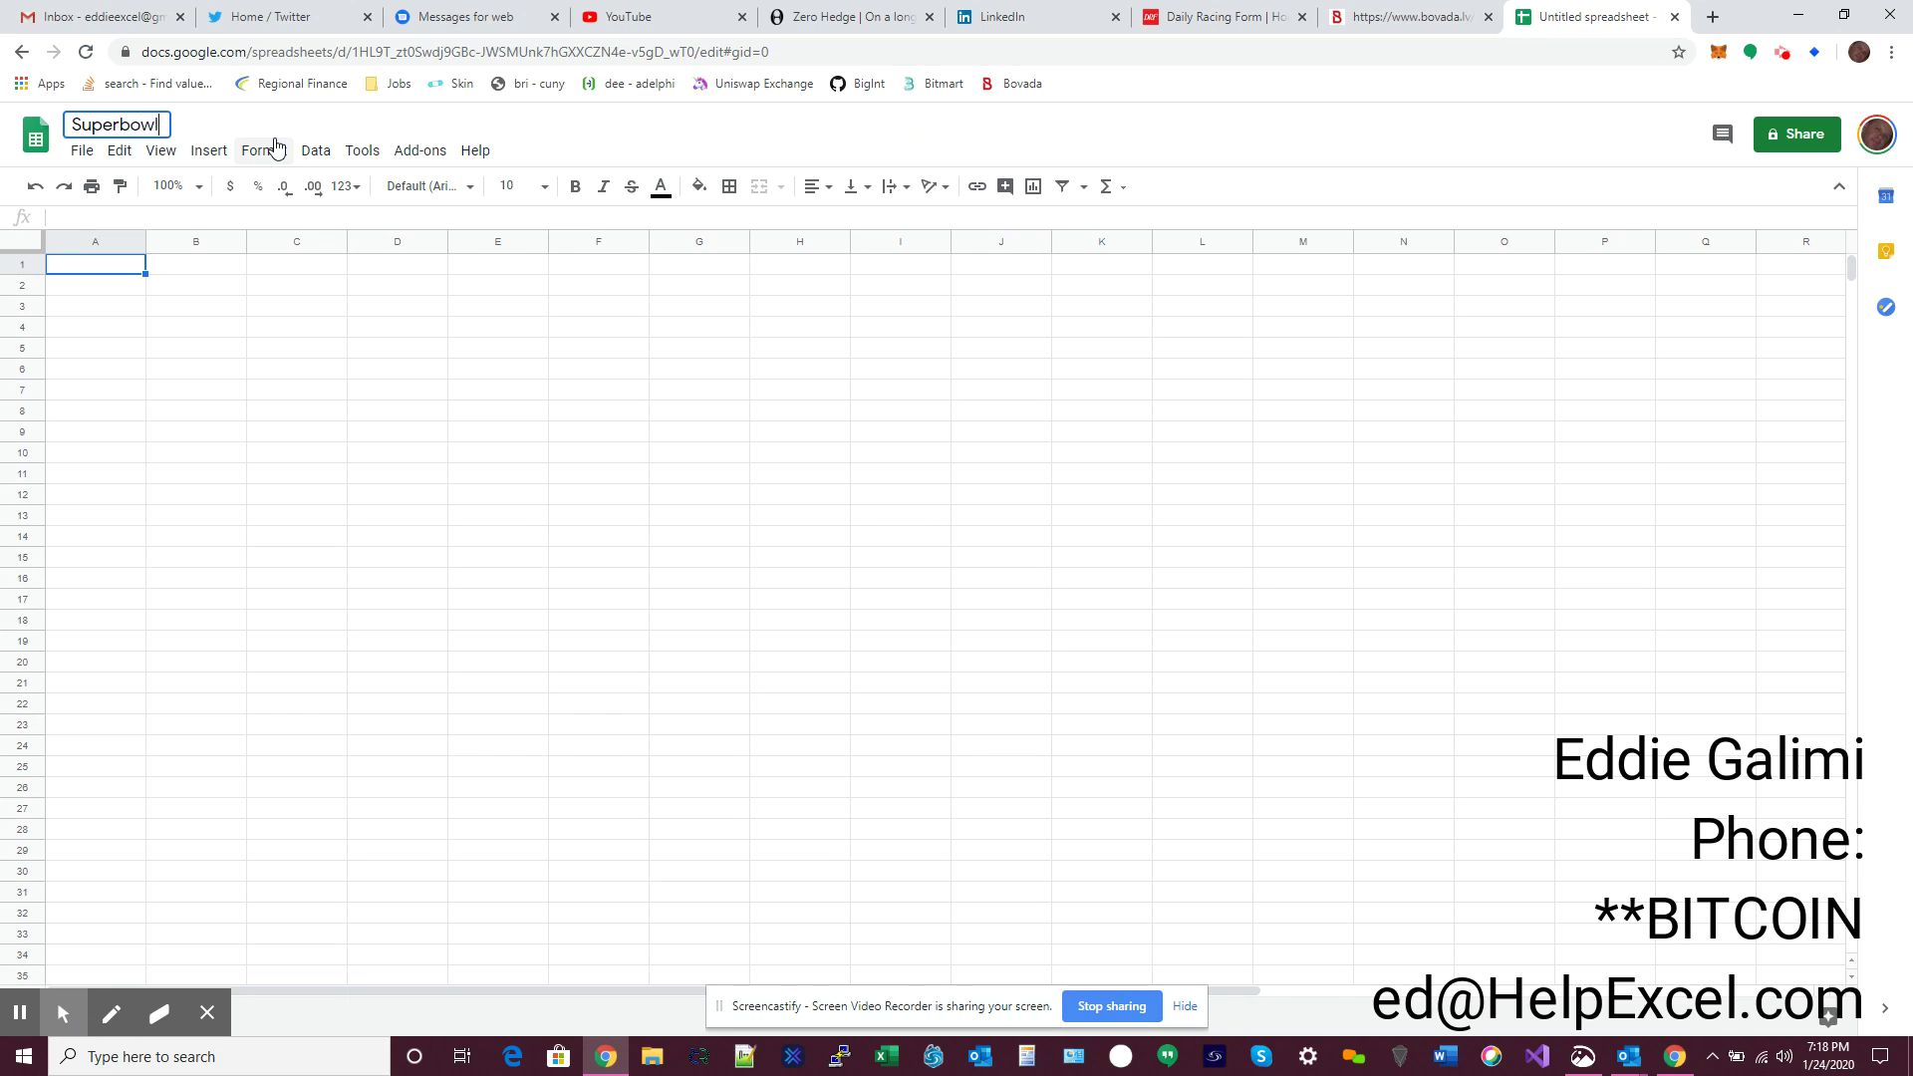
{"action": "key", "text": "Return"}
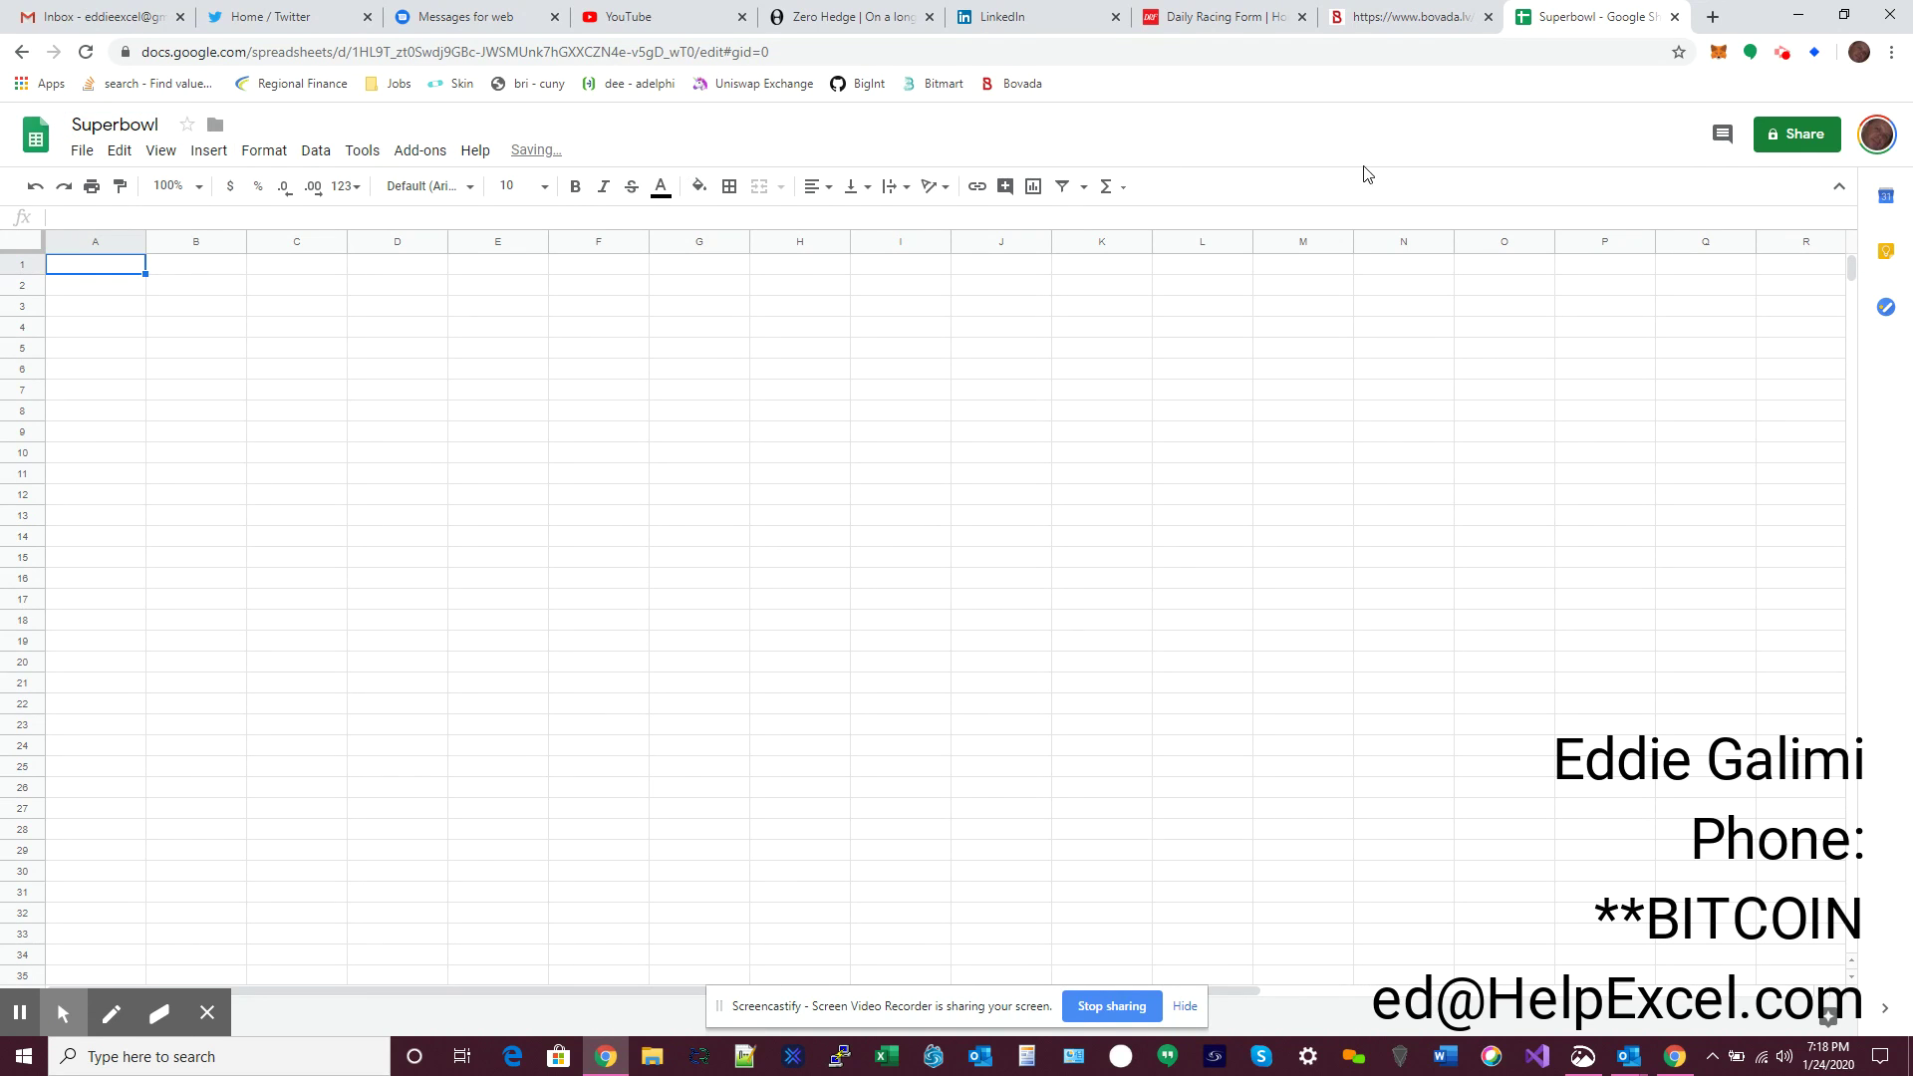
Turn on link sharing so anyone with the link can view, copy the link, and star the spreadsheet.
{"action": "left_click", "coordinate": [1788, 132]}
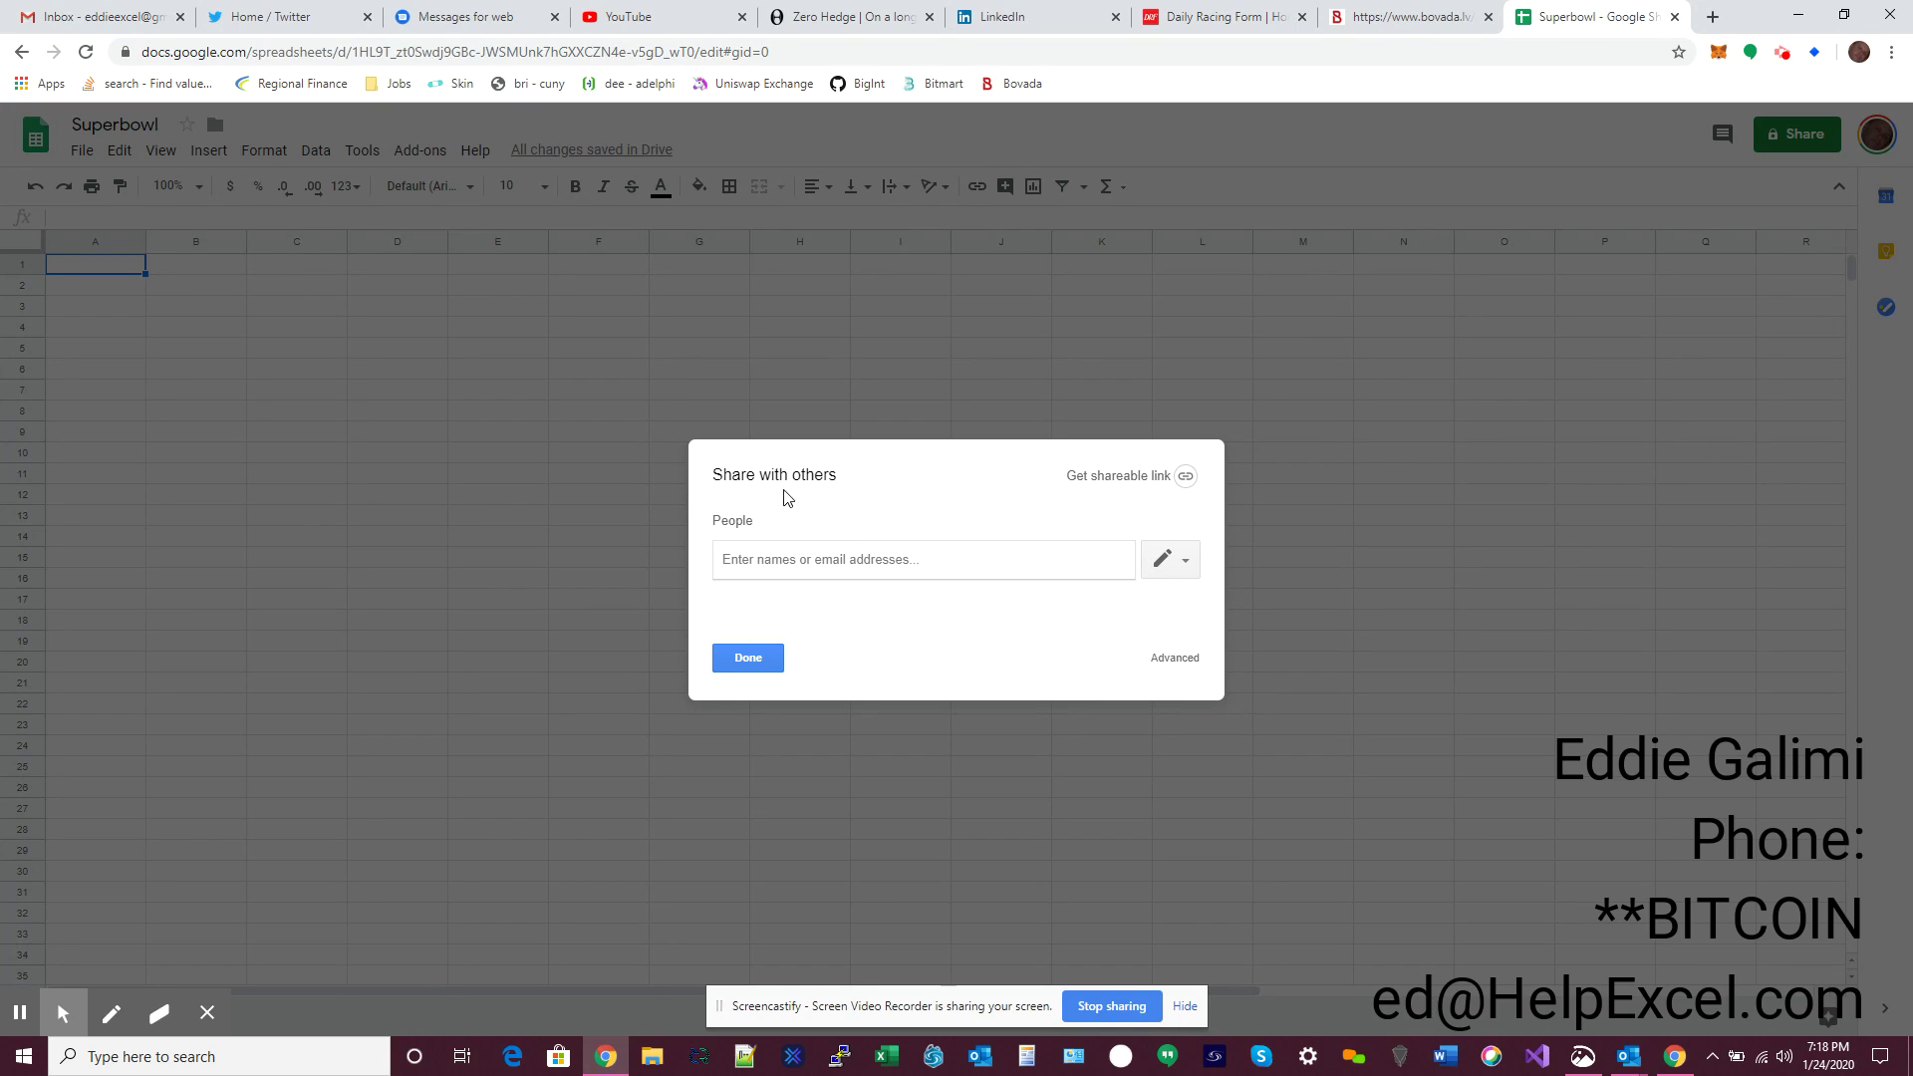
{"action": "left_click", "coordinate": [1185, 477]}
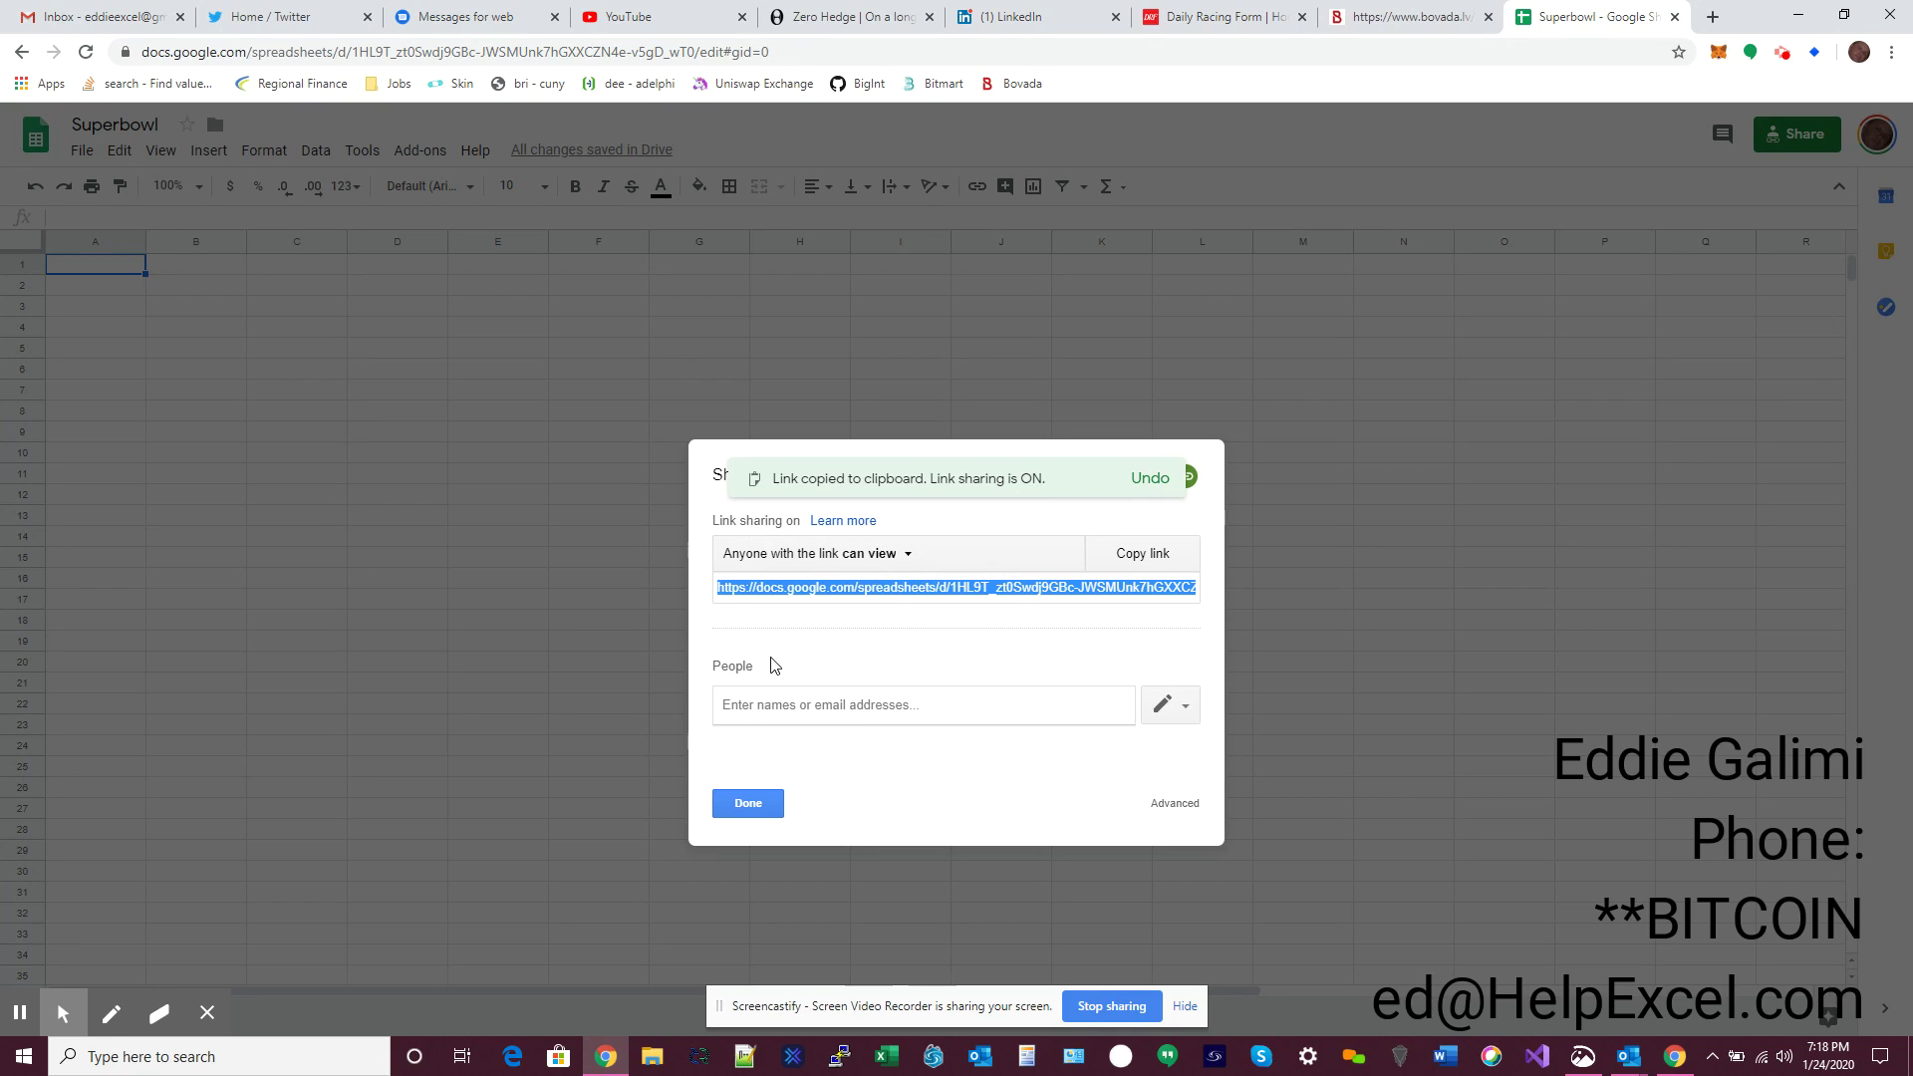
{"action": "left_click", "coordinate": [1142, 554]}
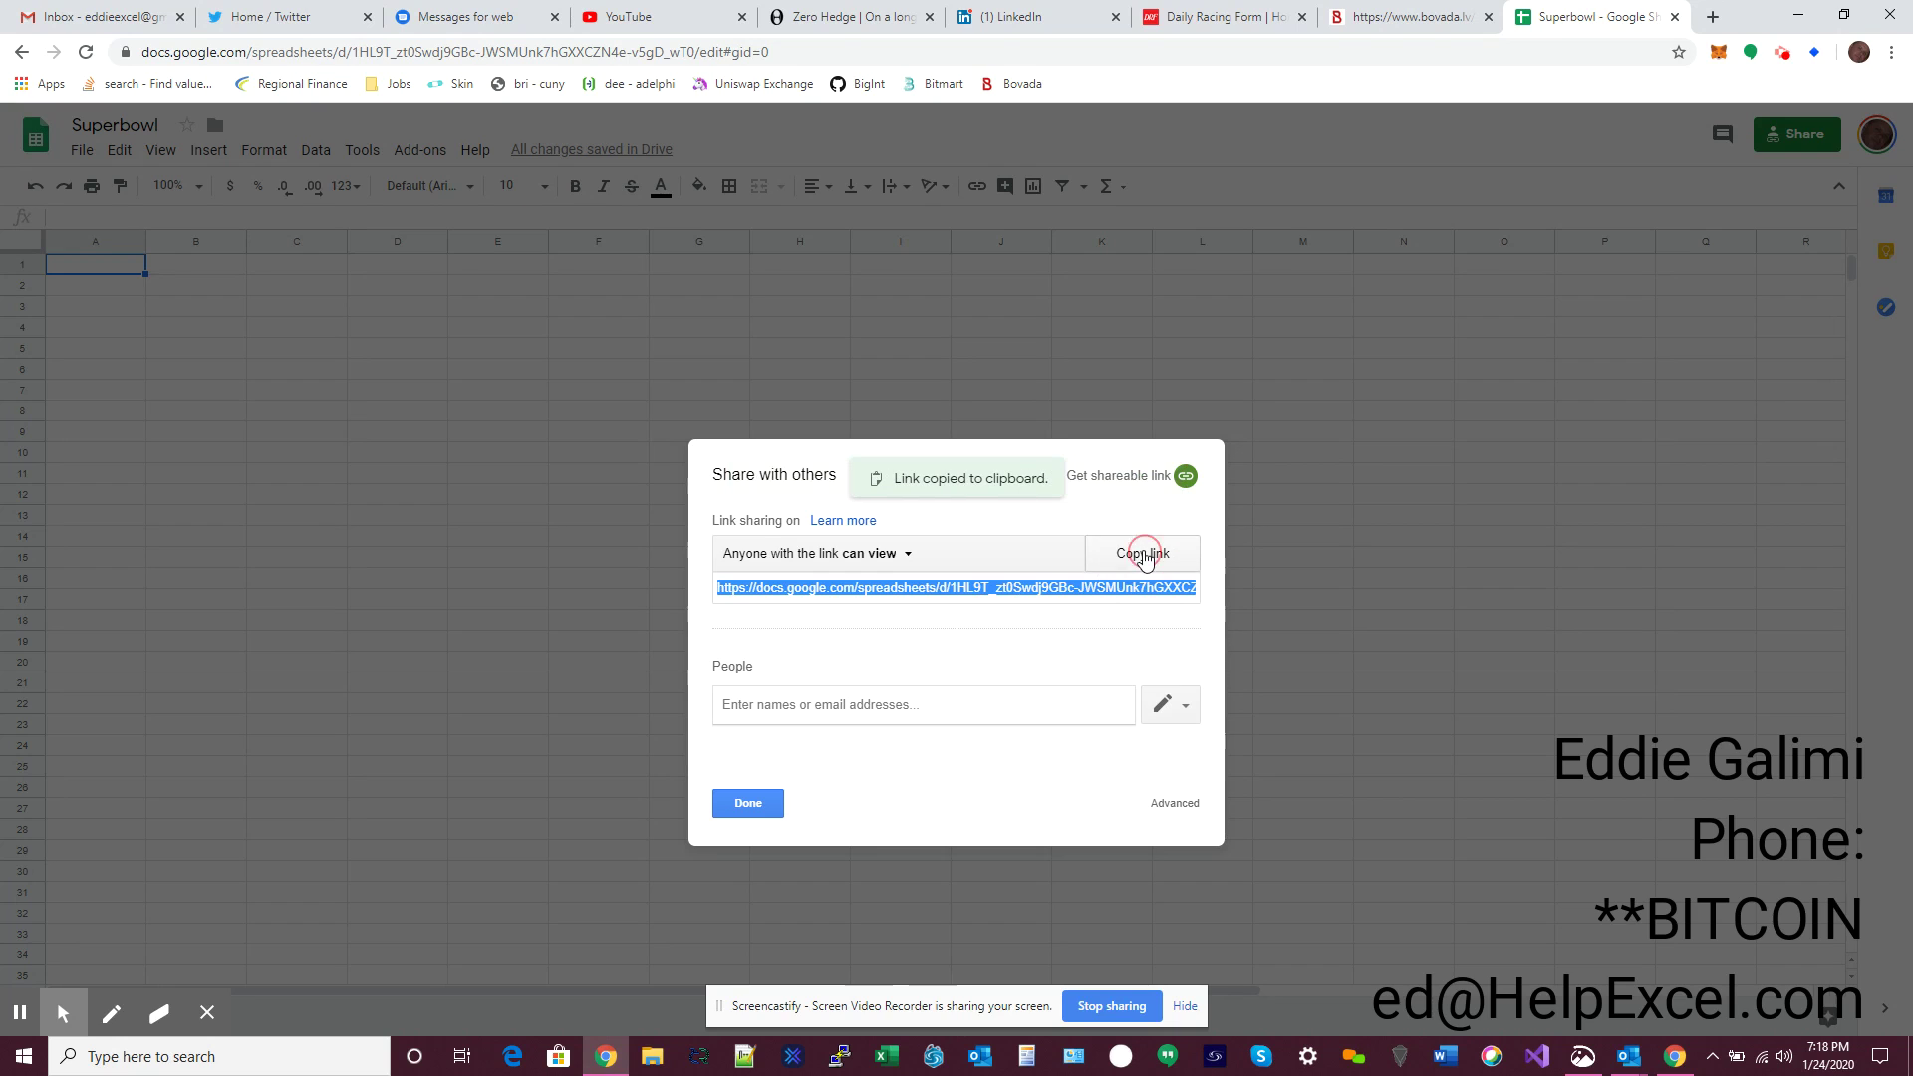
{"action": "left_click", "coordinate": [757, 805]}
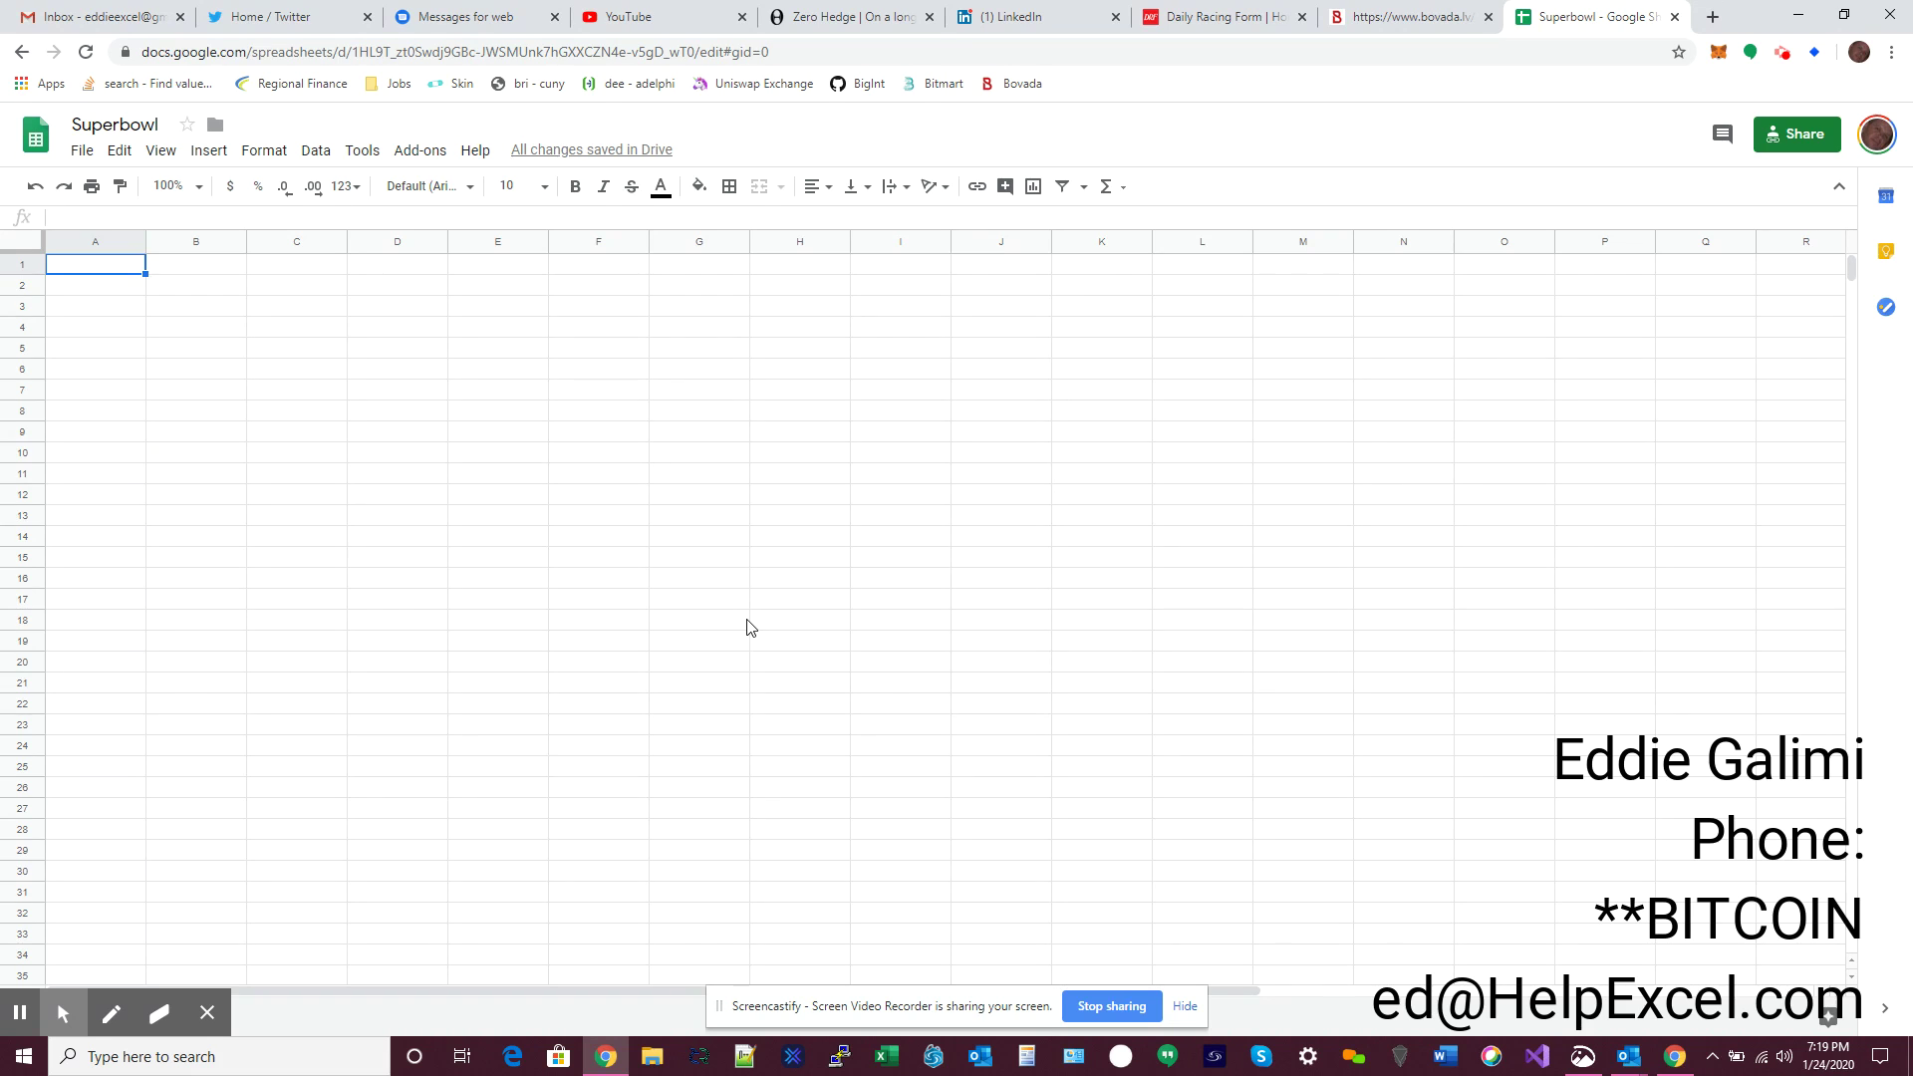
{"action": "left_click", "coordinate": [188, 126]}
{"action": "left_click", "coordinate": [227, 350]}
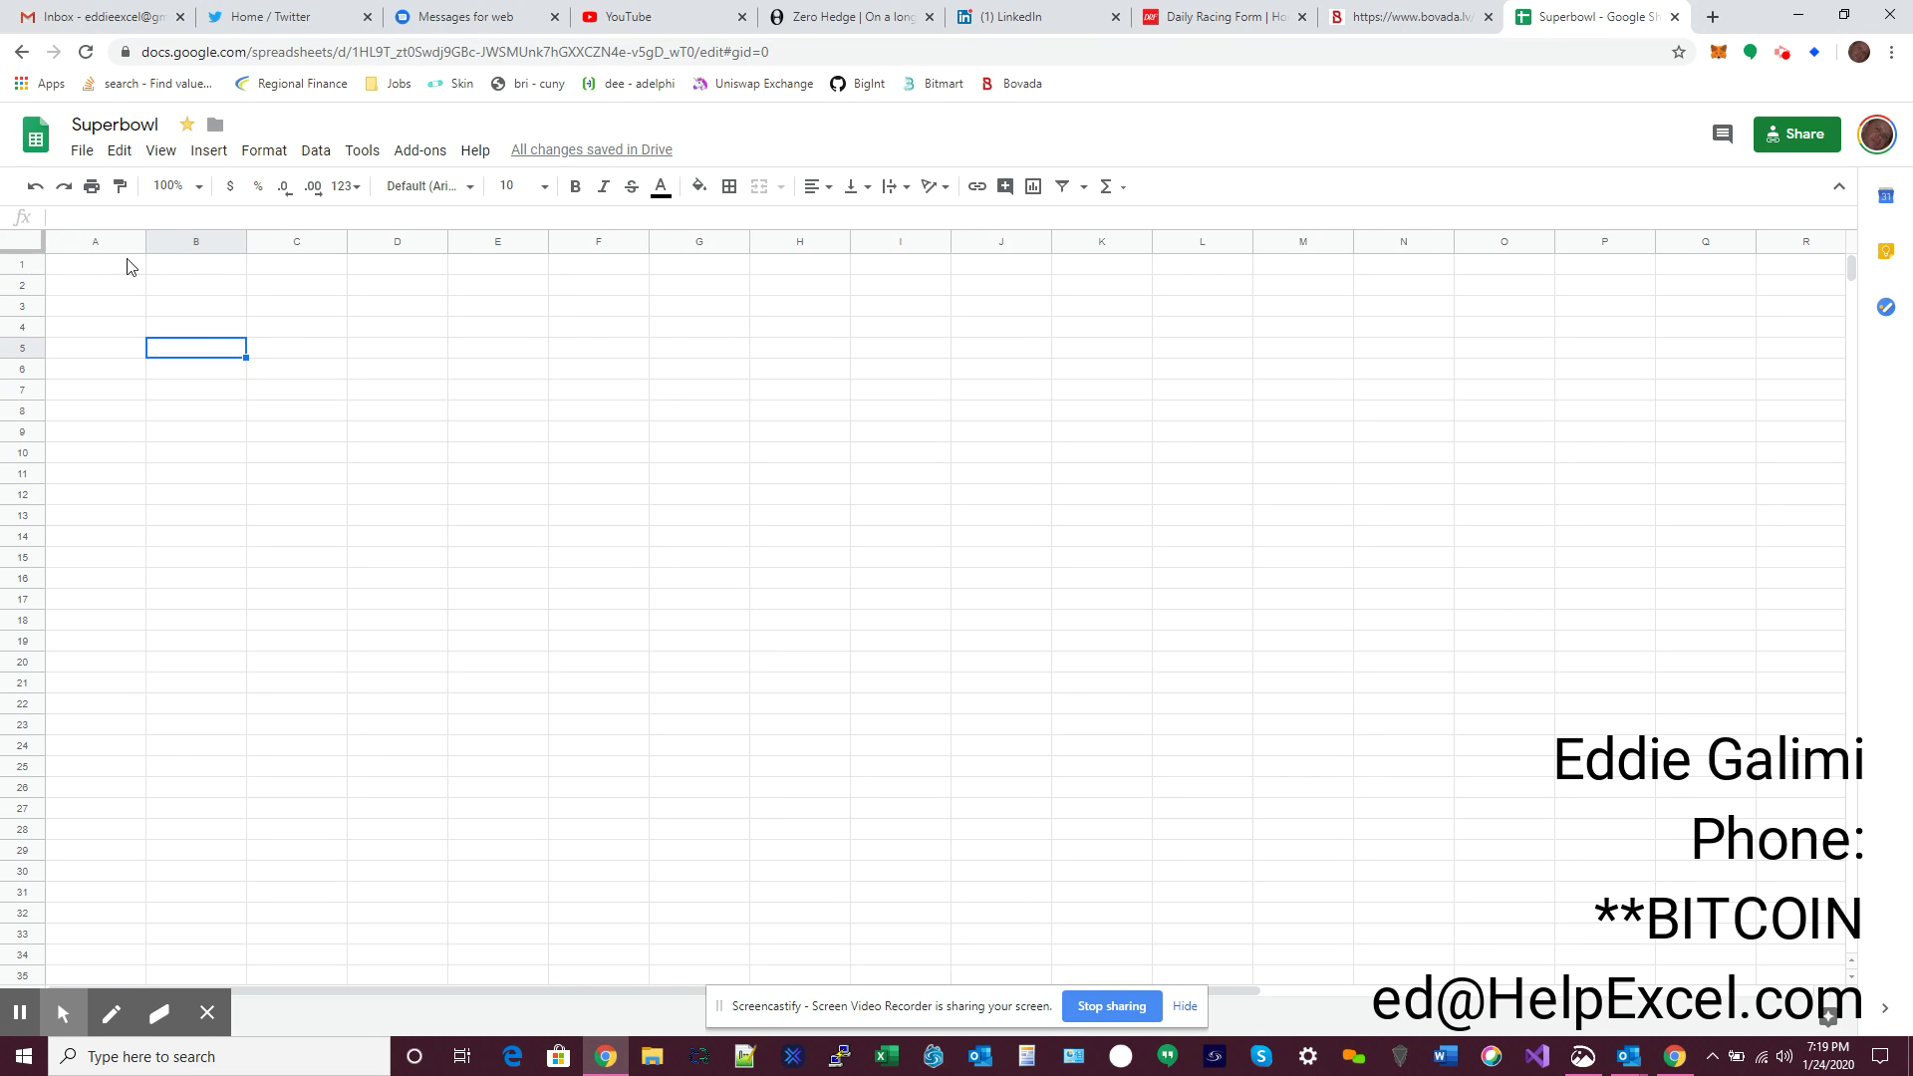
Enter the column headers Spread in A1 and Odds in B1.
{"action": "left_click", "coordinate": [105, 257]}
{"action": "type", "text": "spread"}
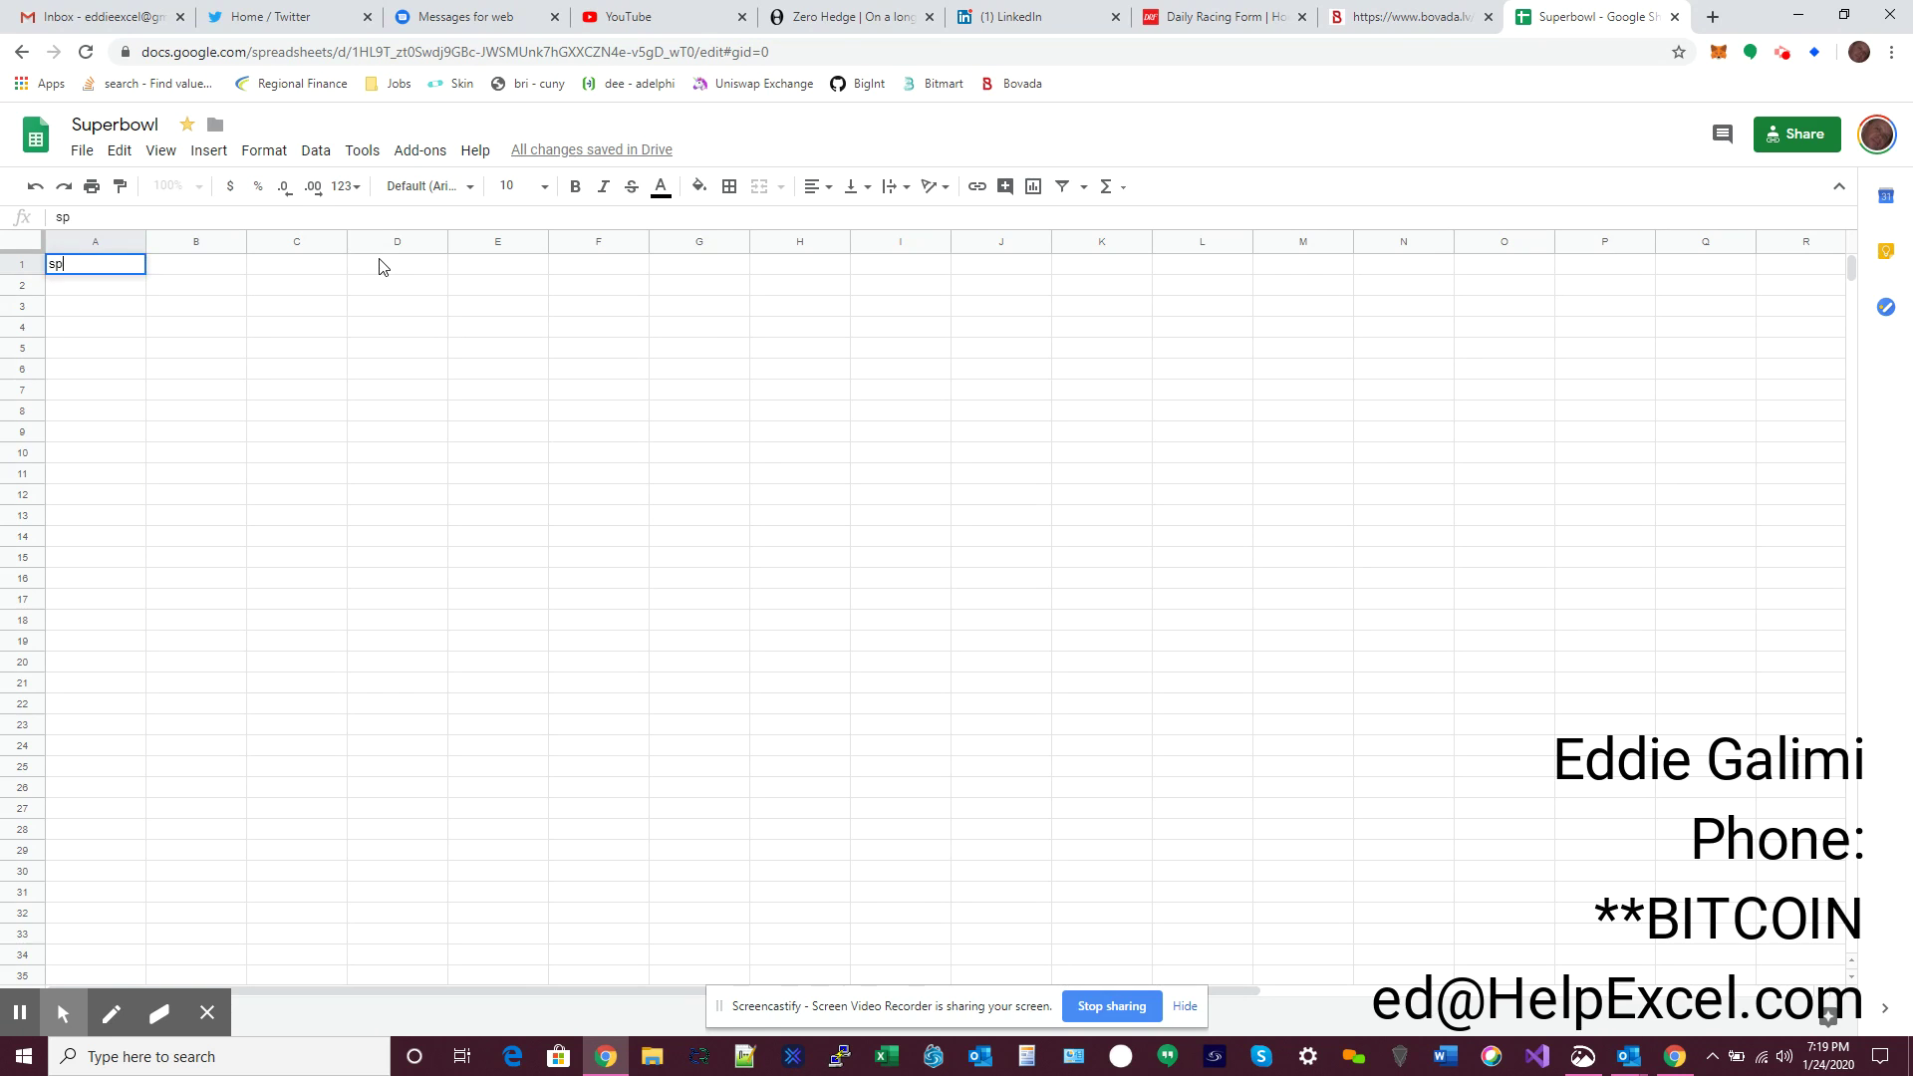
{"action": "key", "text": "BackSpace"}
{"action": "key", "text": "BackSpace"}
{"action": "key", "text": "BackSpace"}
{"action": "key", "text": "BackSpace"}
{"action": "key", "text": "BackSpace"}
{"action": "key", "text": "BackSpace"}
{"action": "type", "text": "Spread"}
{"action": "key", "text": "Tab"}
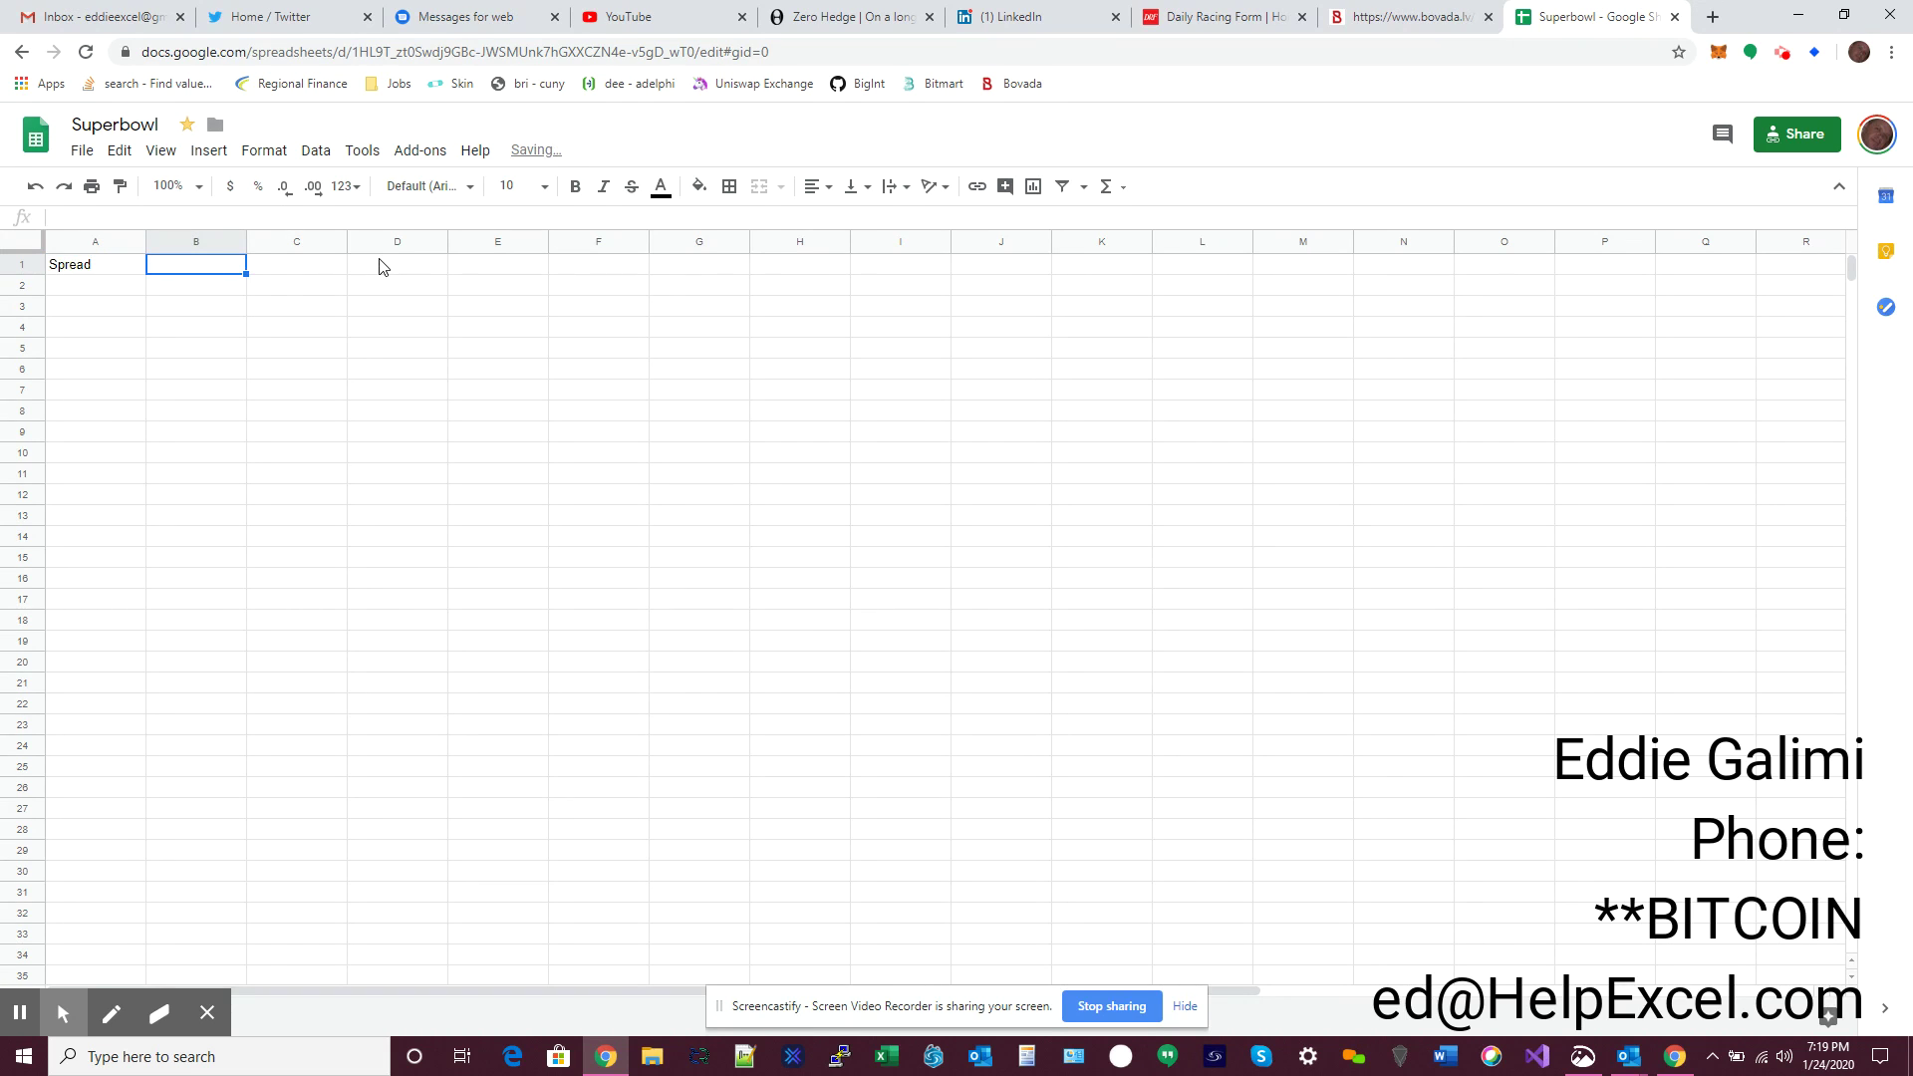
{"action": "type", "text": "Odds"}
{"action": "key", "text": "Return"}
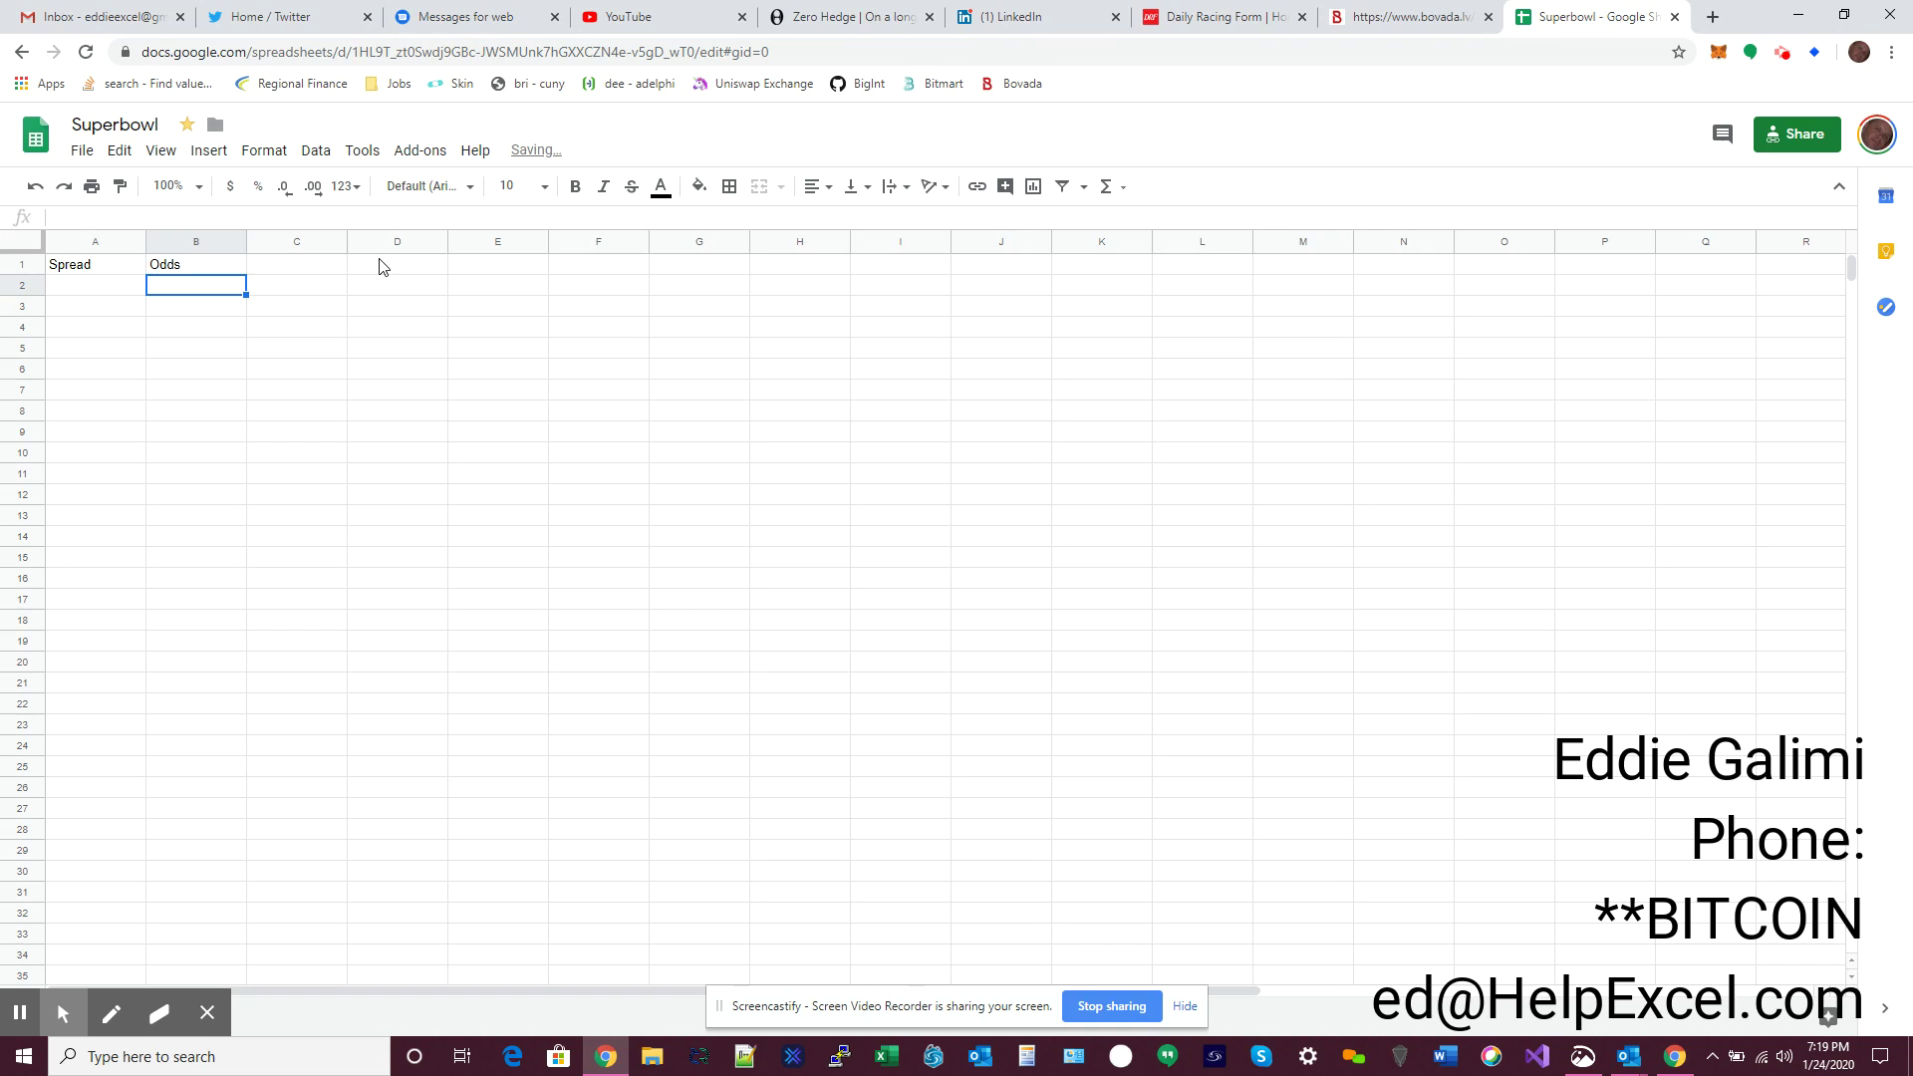
Check the first 49ers alternate spread on Bovada and record it in row 2 as spread -12.5 with odds 400.
{"action": "key", "text": "Left"}
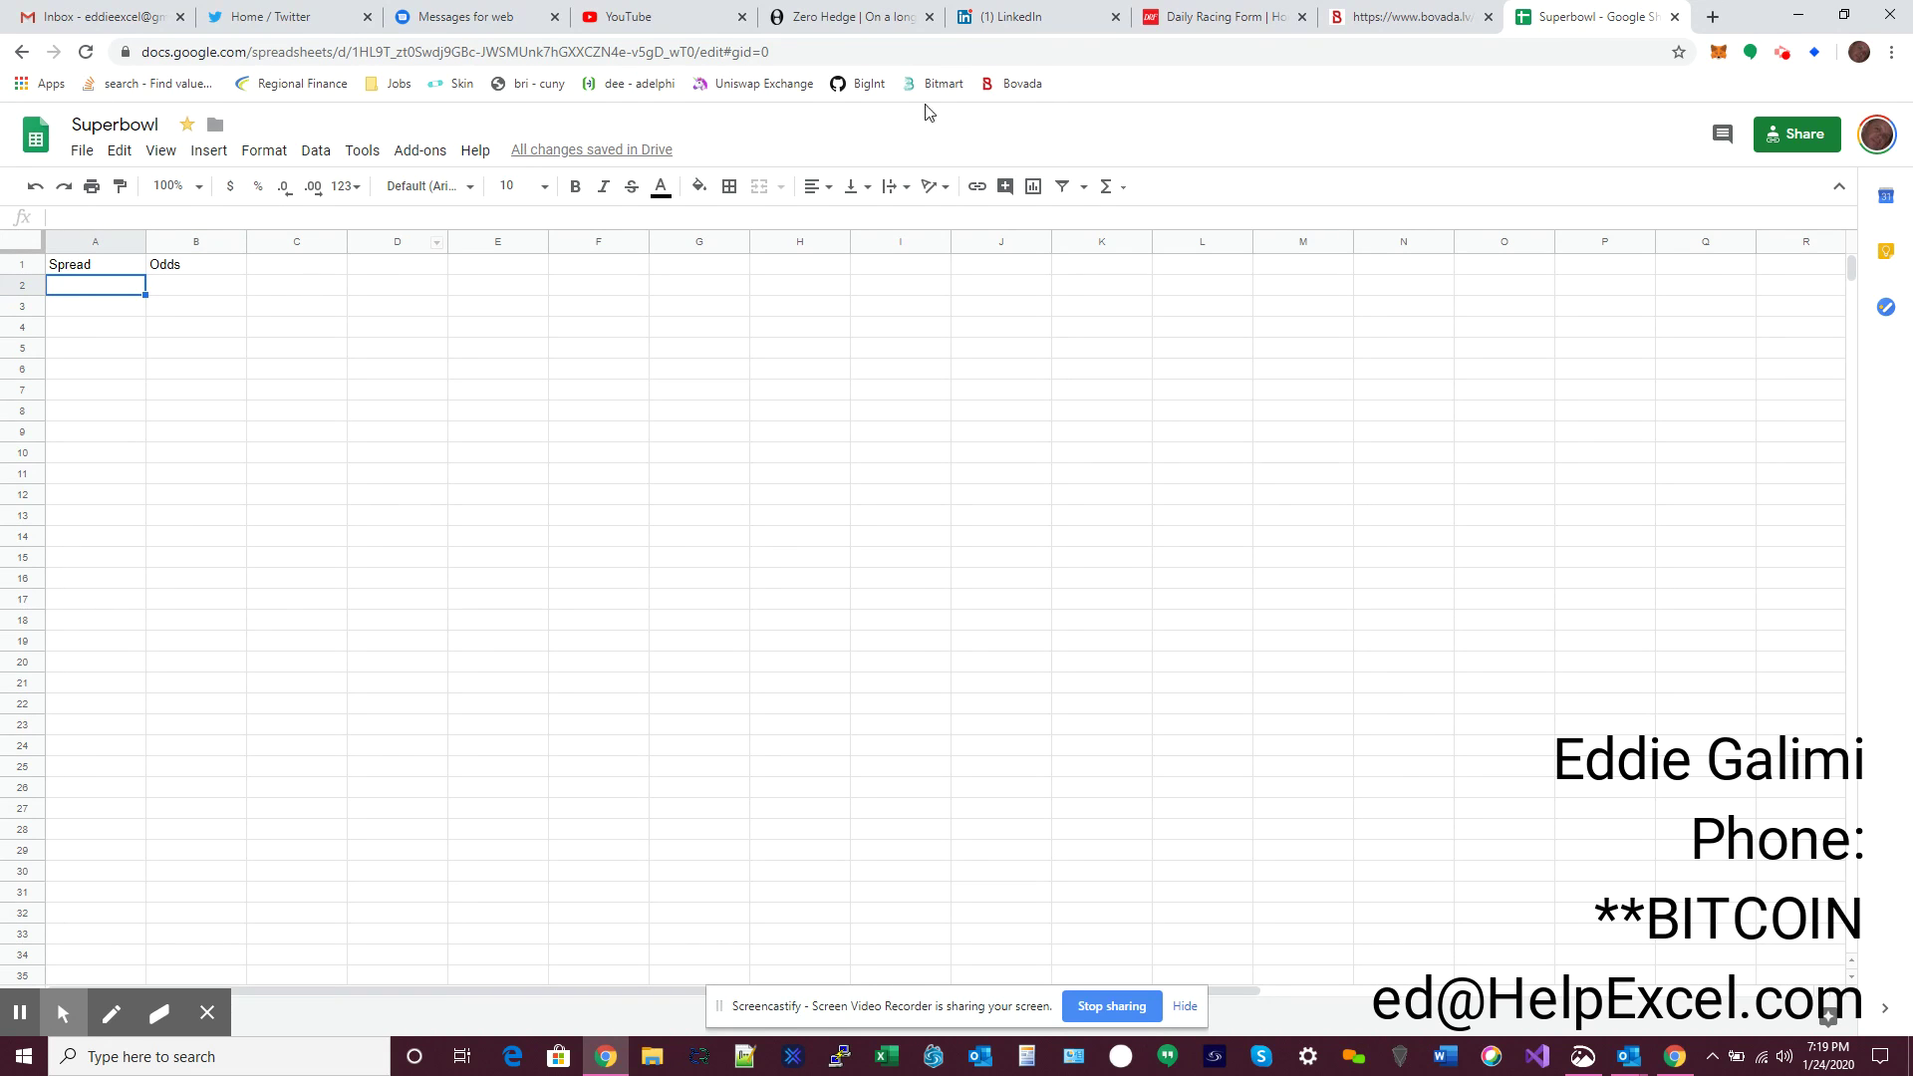
{"action": "left_click", "coordinate": [1380, 18]}
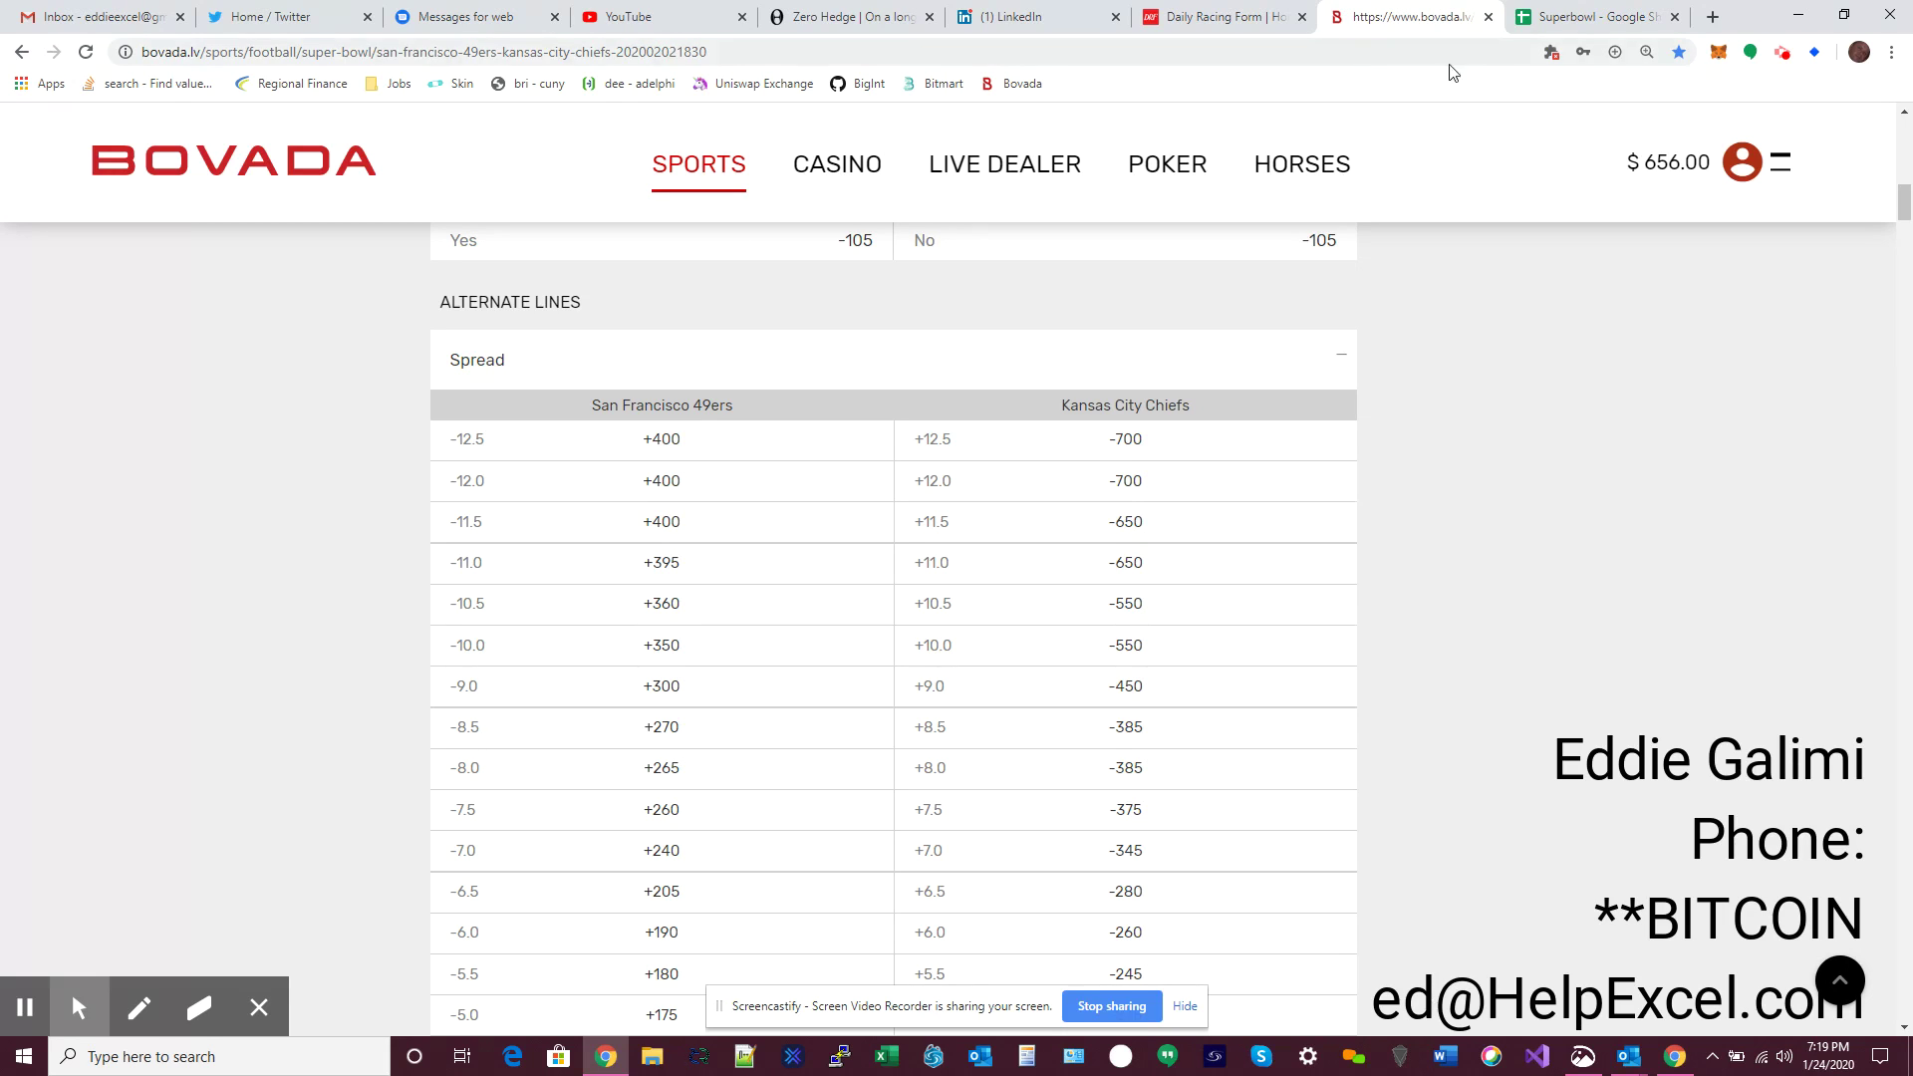
{"action": "left_click", "coordinate": [1565, 20]}
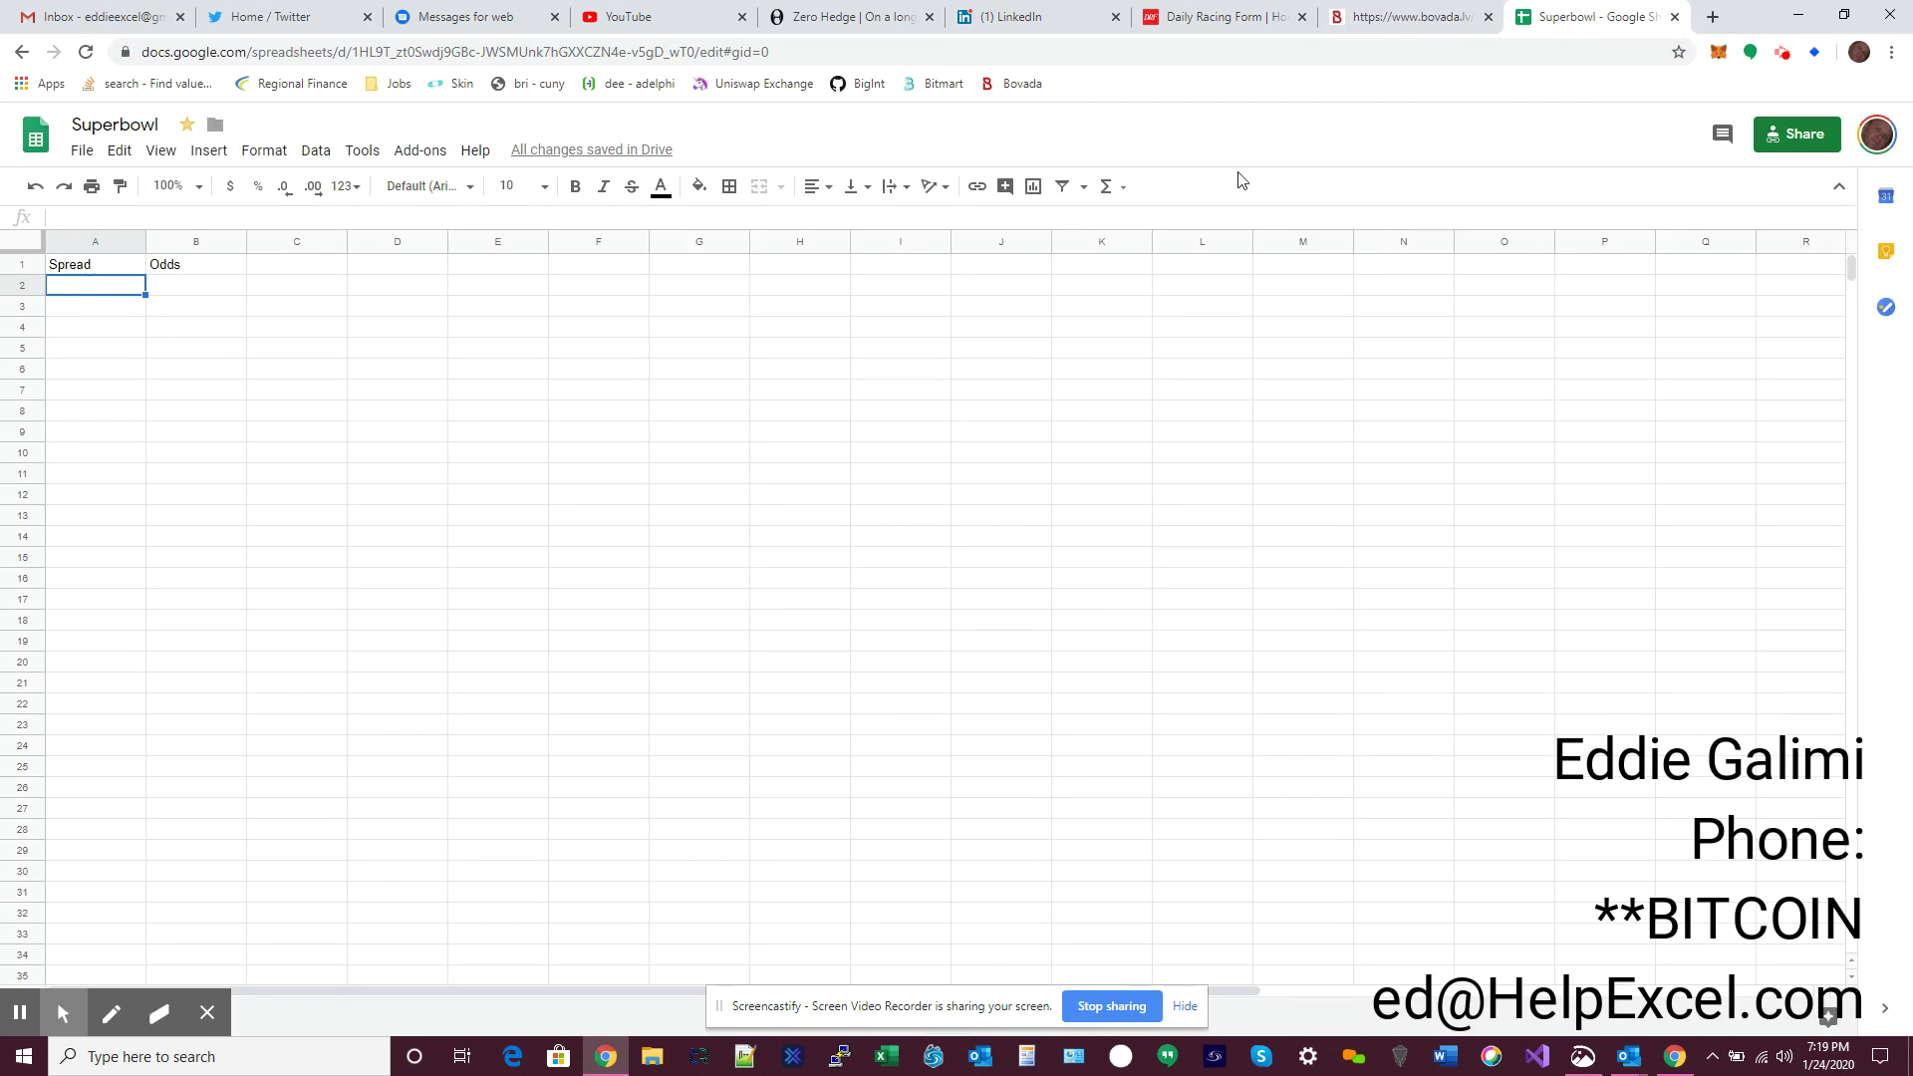
{"action": "type", "text": "-12.5"}
{"action": "key", "text": "Tab"}
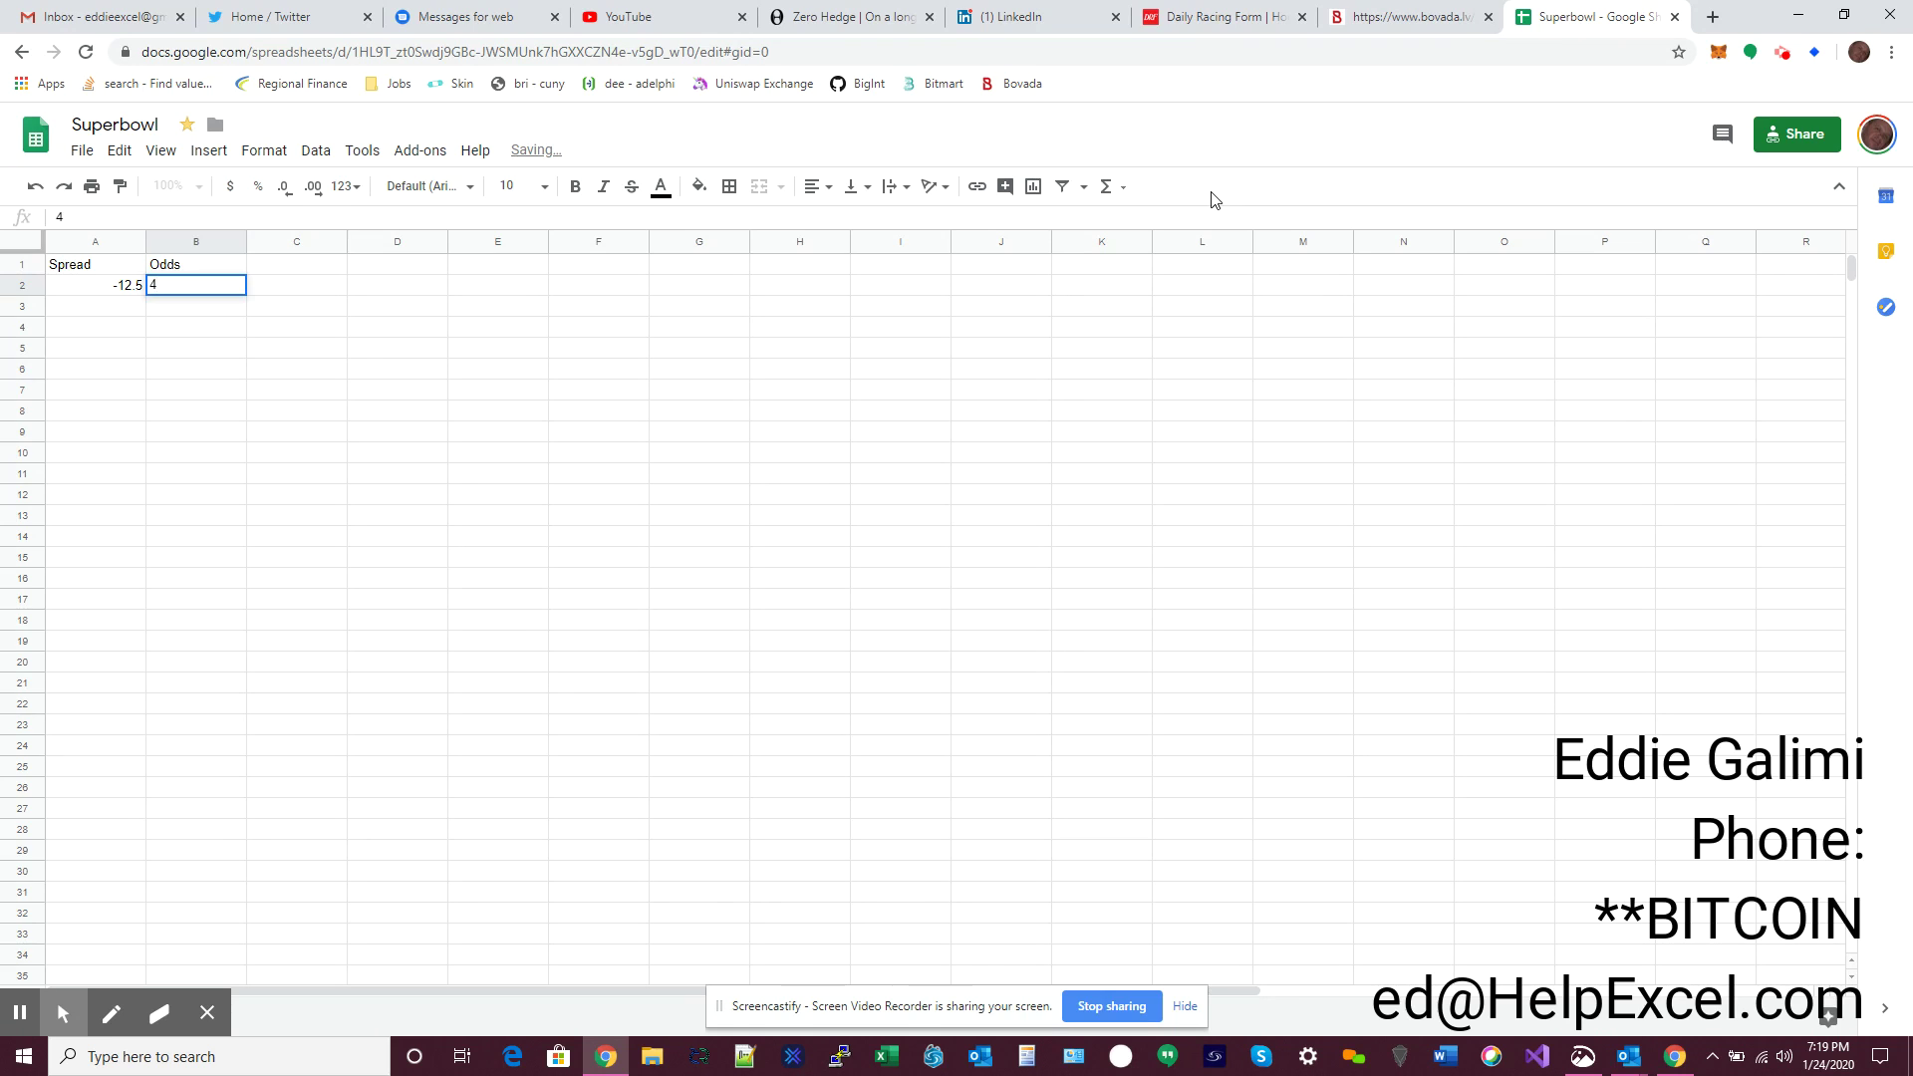
{"action": "type", "text": "00"}
{"action": "key", "text": "Return"}
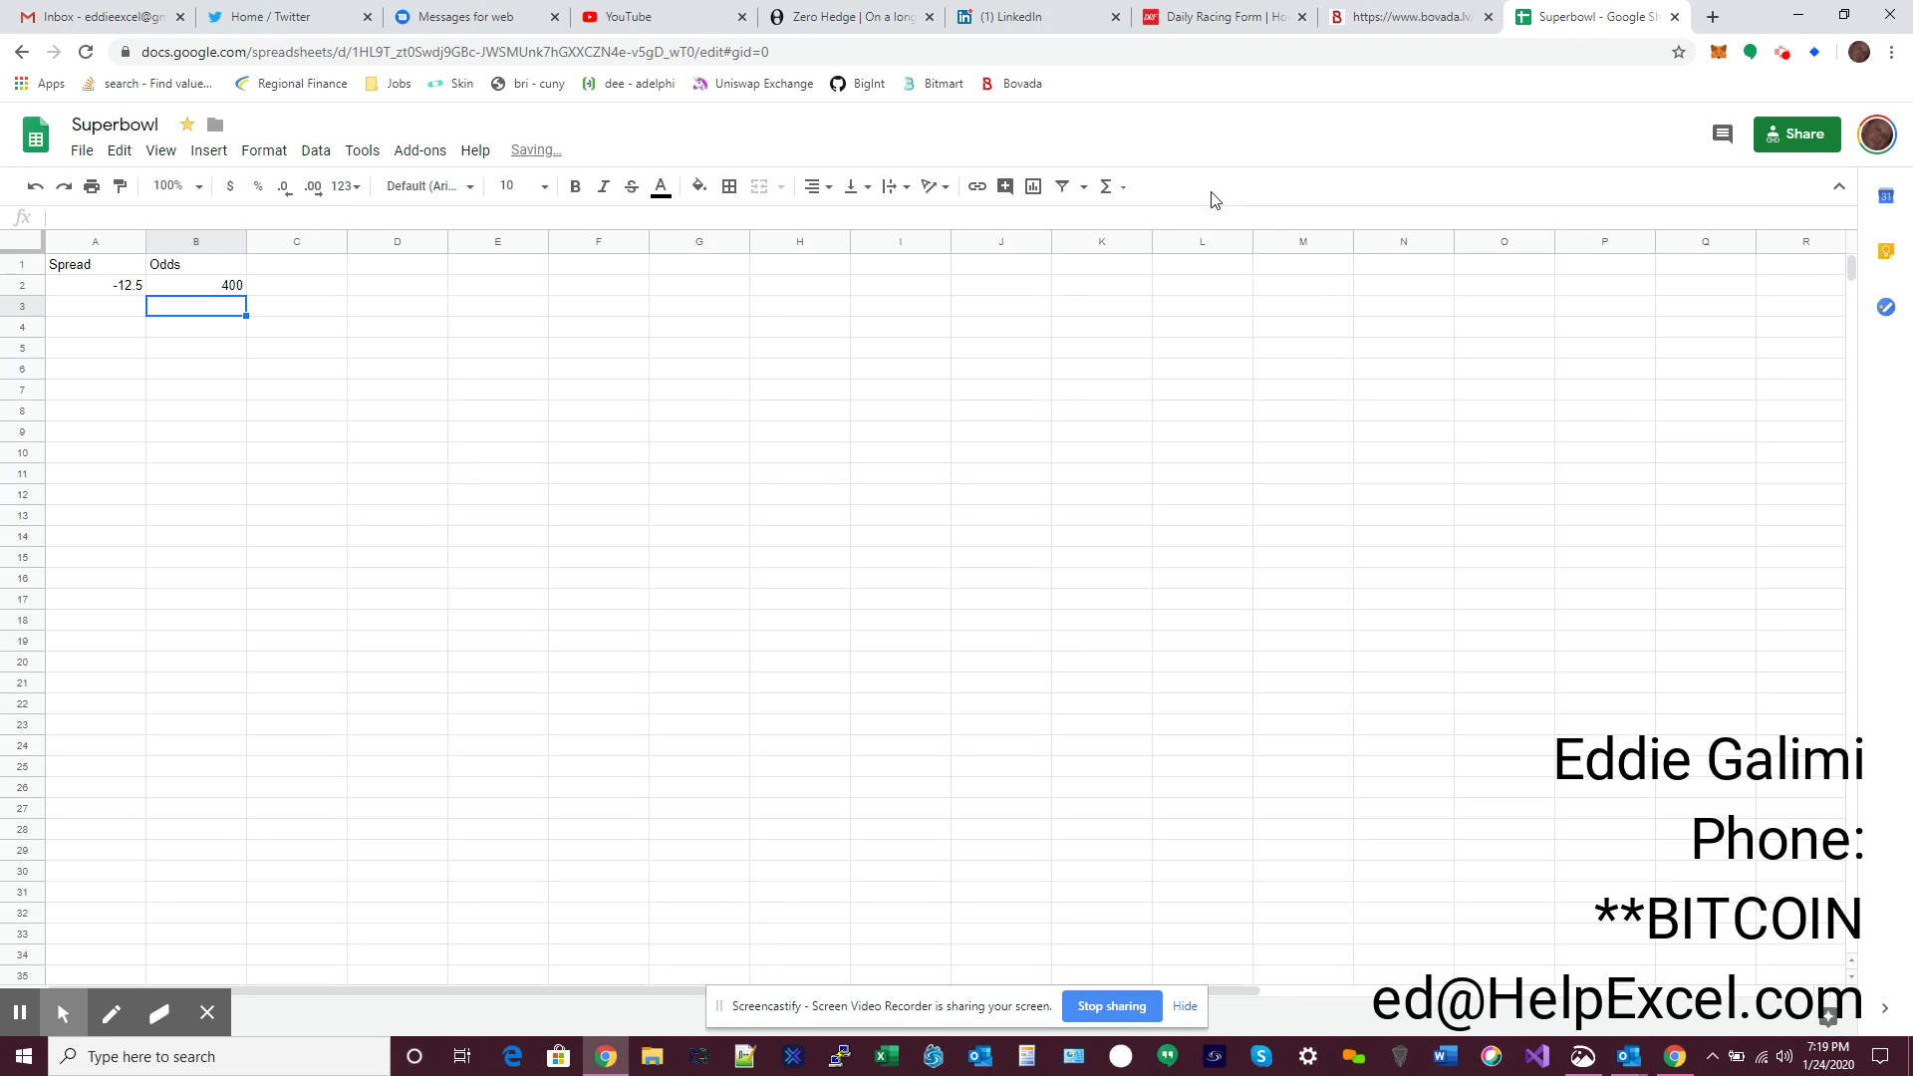
Record the second 49ers line in row 3 with spread -12 and odds 400.
{"action": "key", "text": "Left"}
{"action": "type", "text": "-12"}
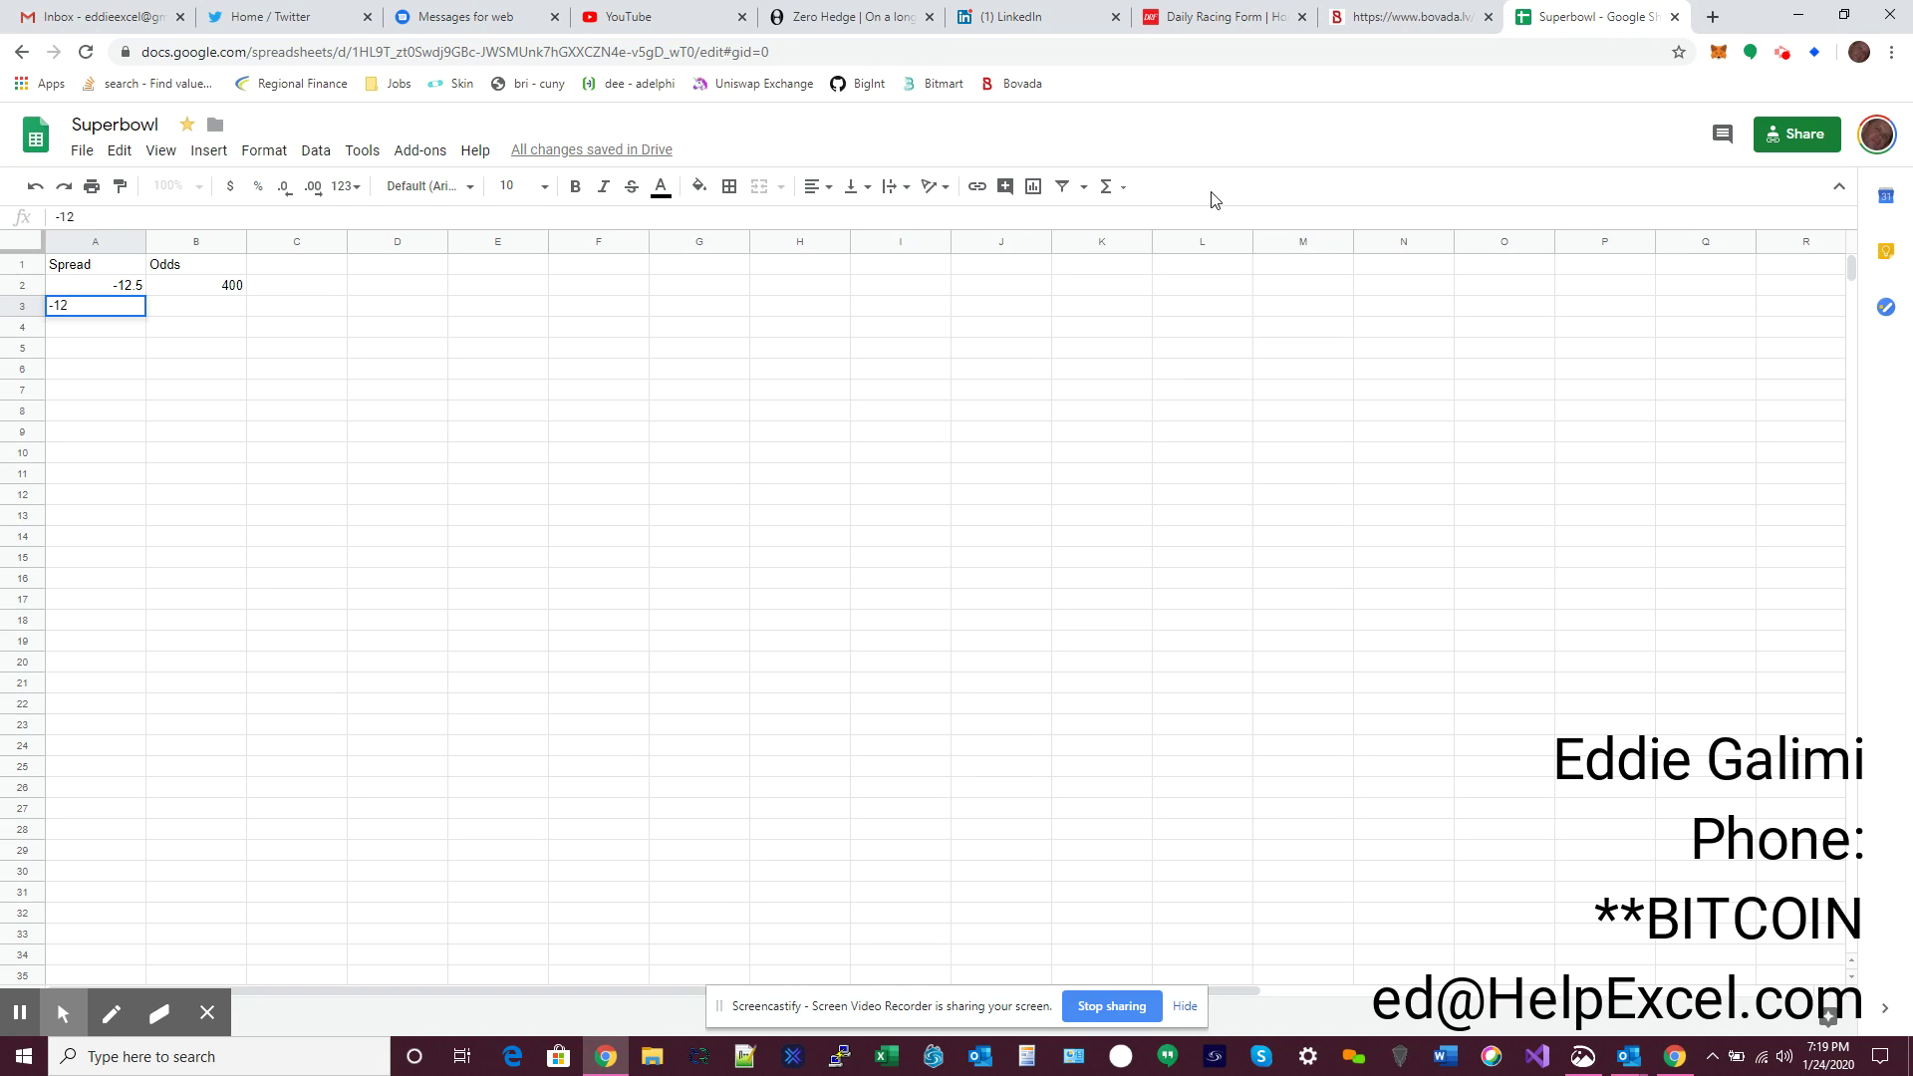
{"action": "key", "text": "Tab"}
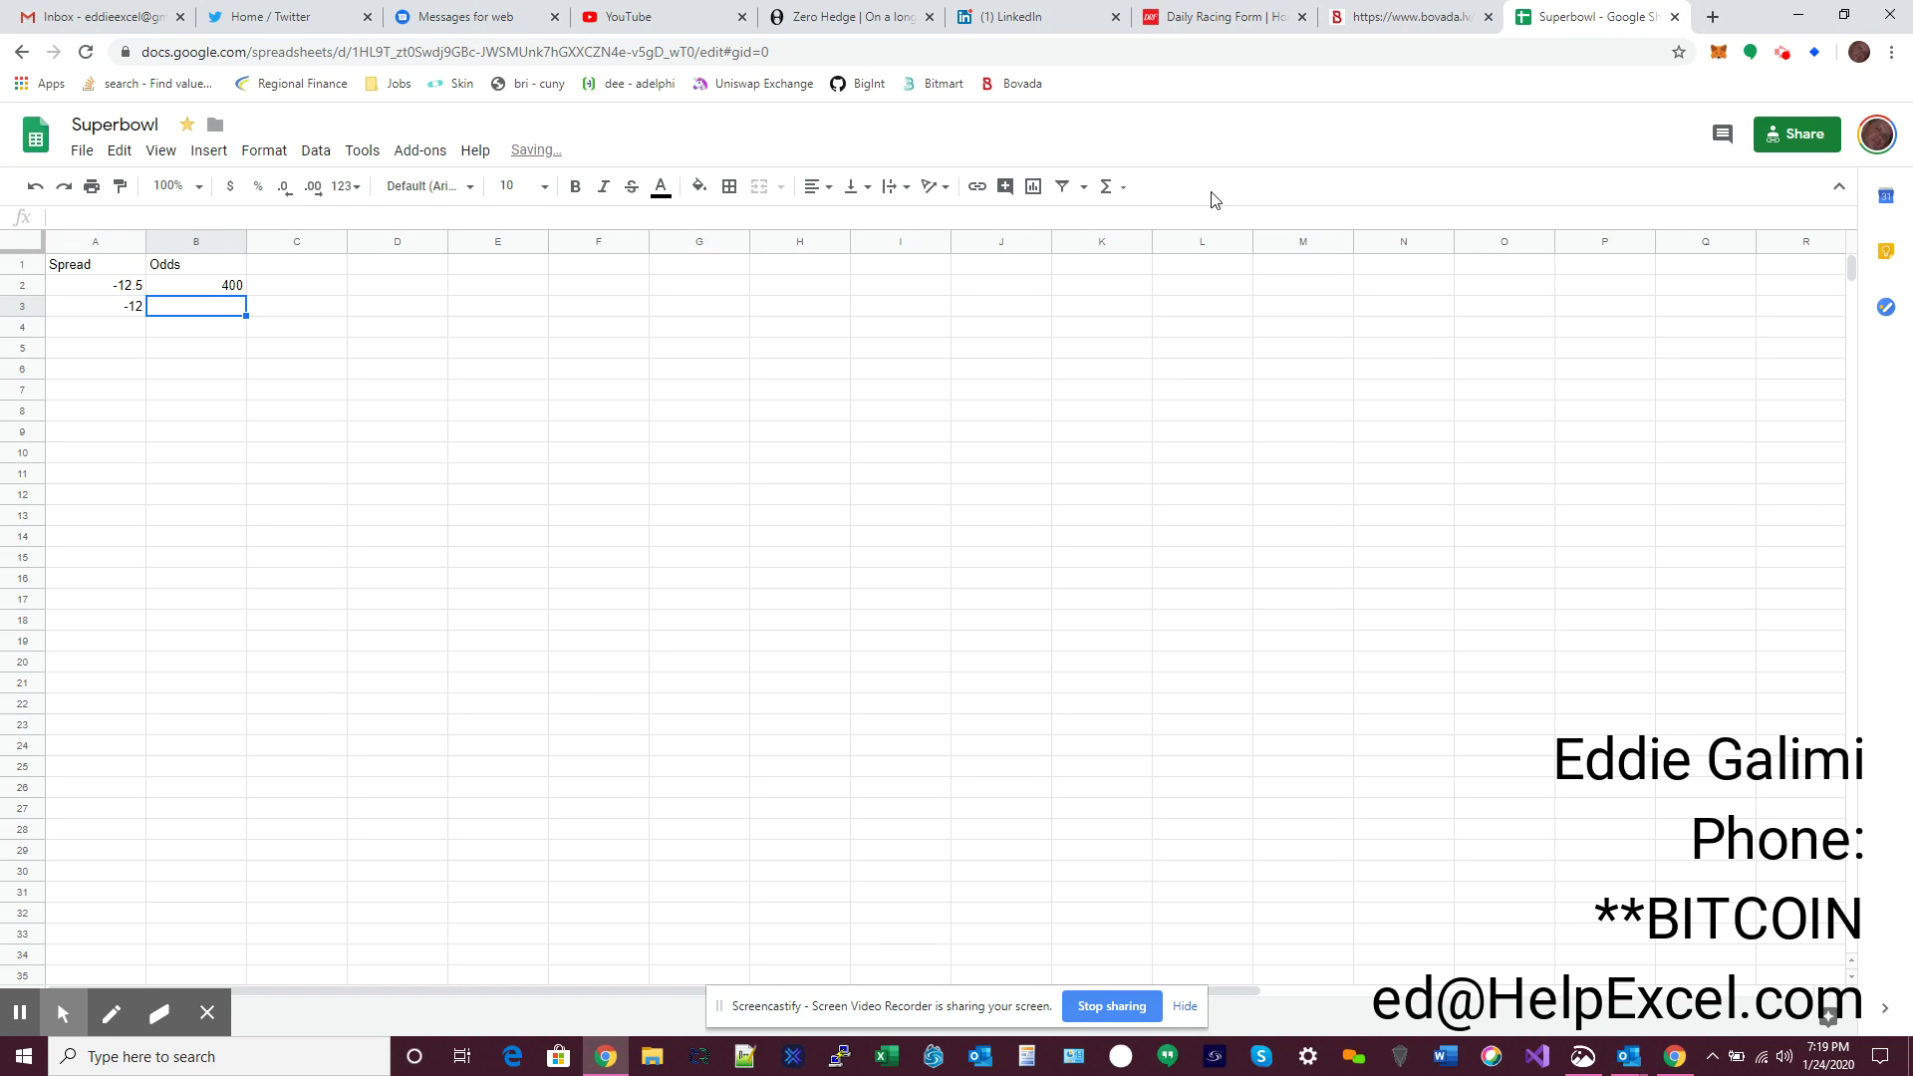
{"action": "type", "text": "400"}
{"action": "key", "text": "Return"}
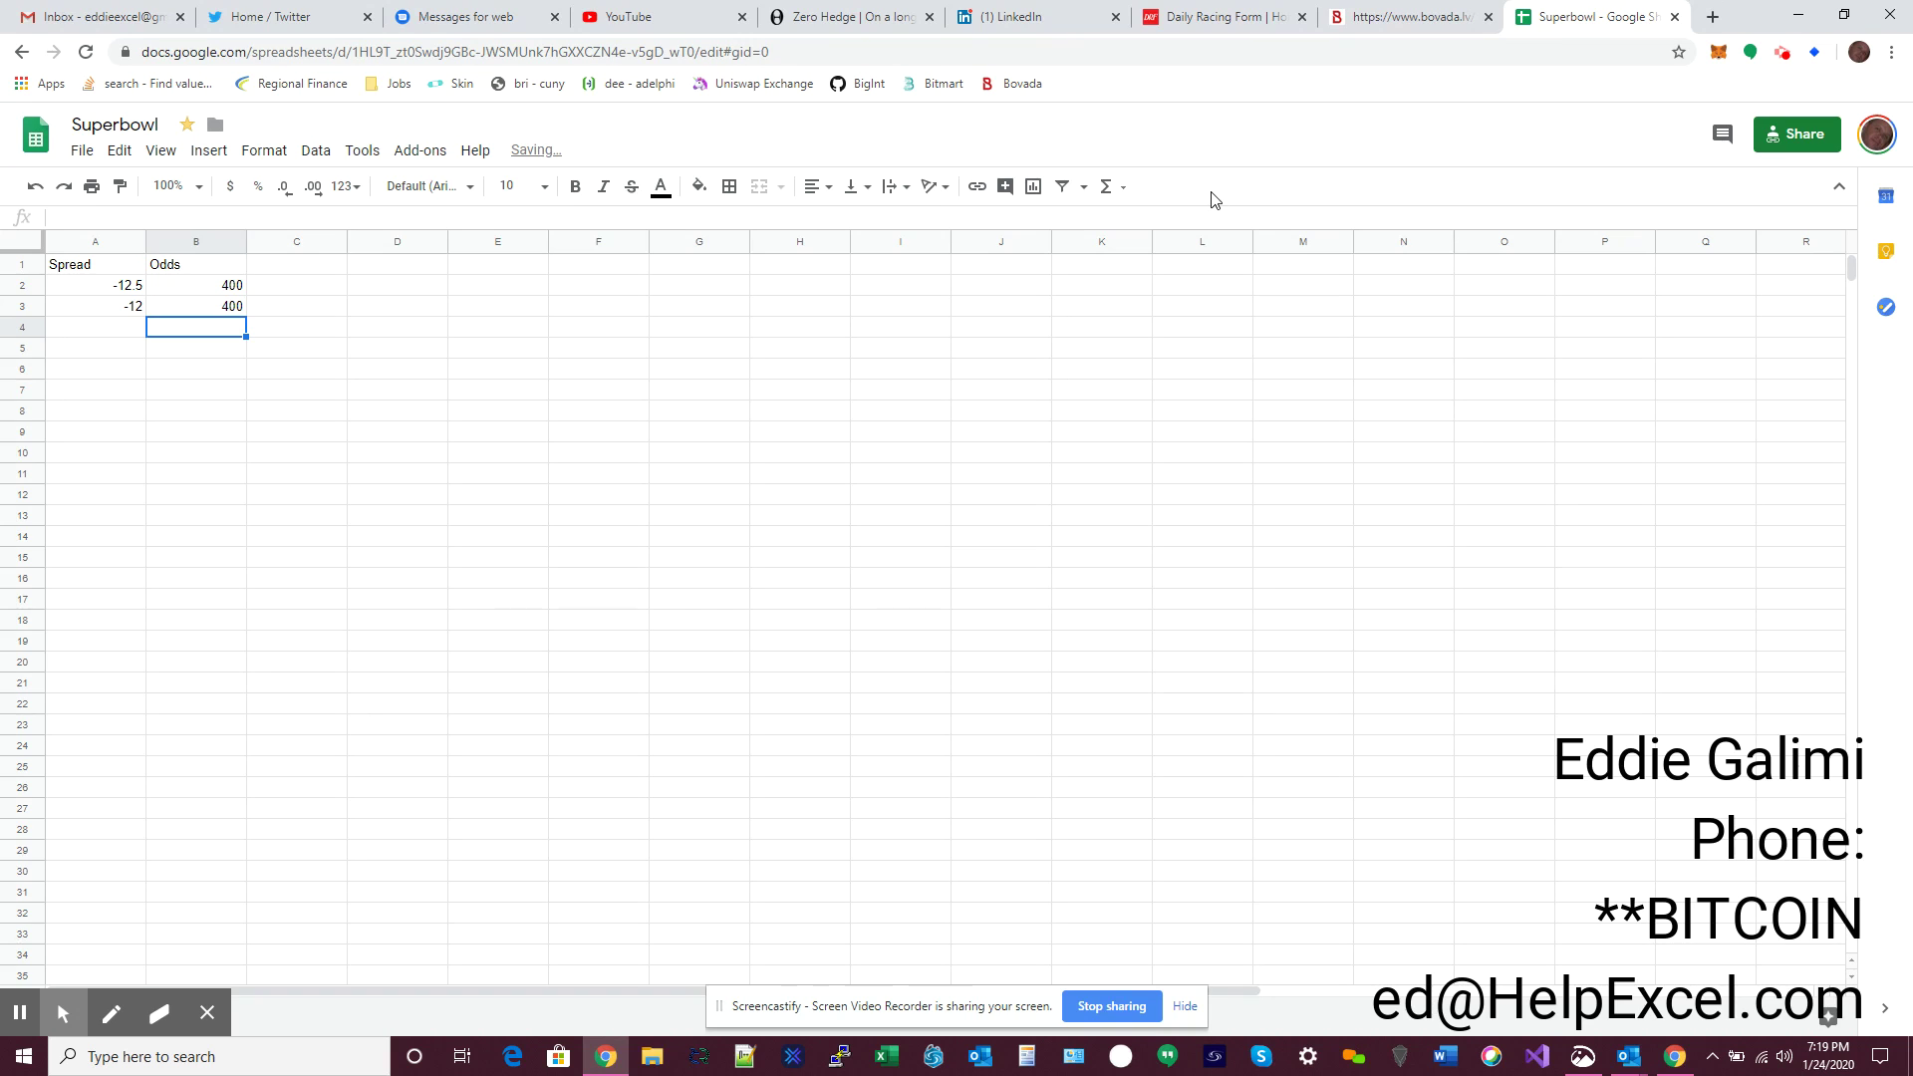
Record the third 49ers line in row 4 with spread -11.5 and odds 400.
{"action": "key", "text": "Left"}
{"action": "type", "text": "-12"}
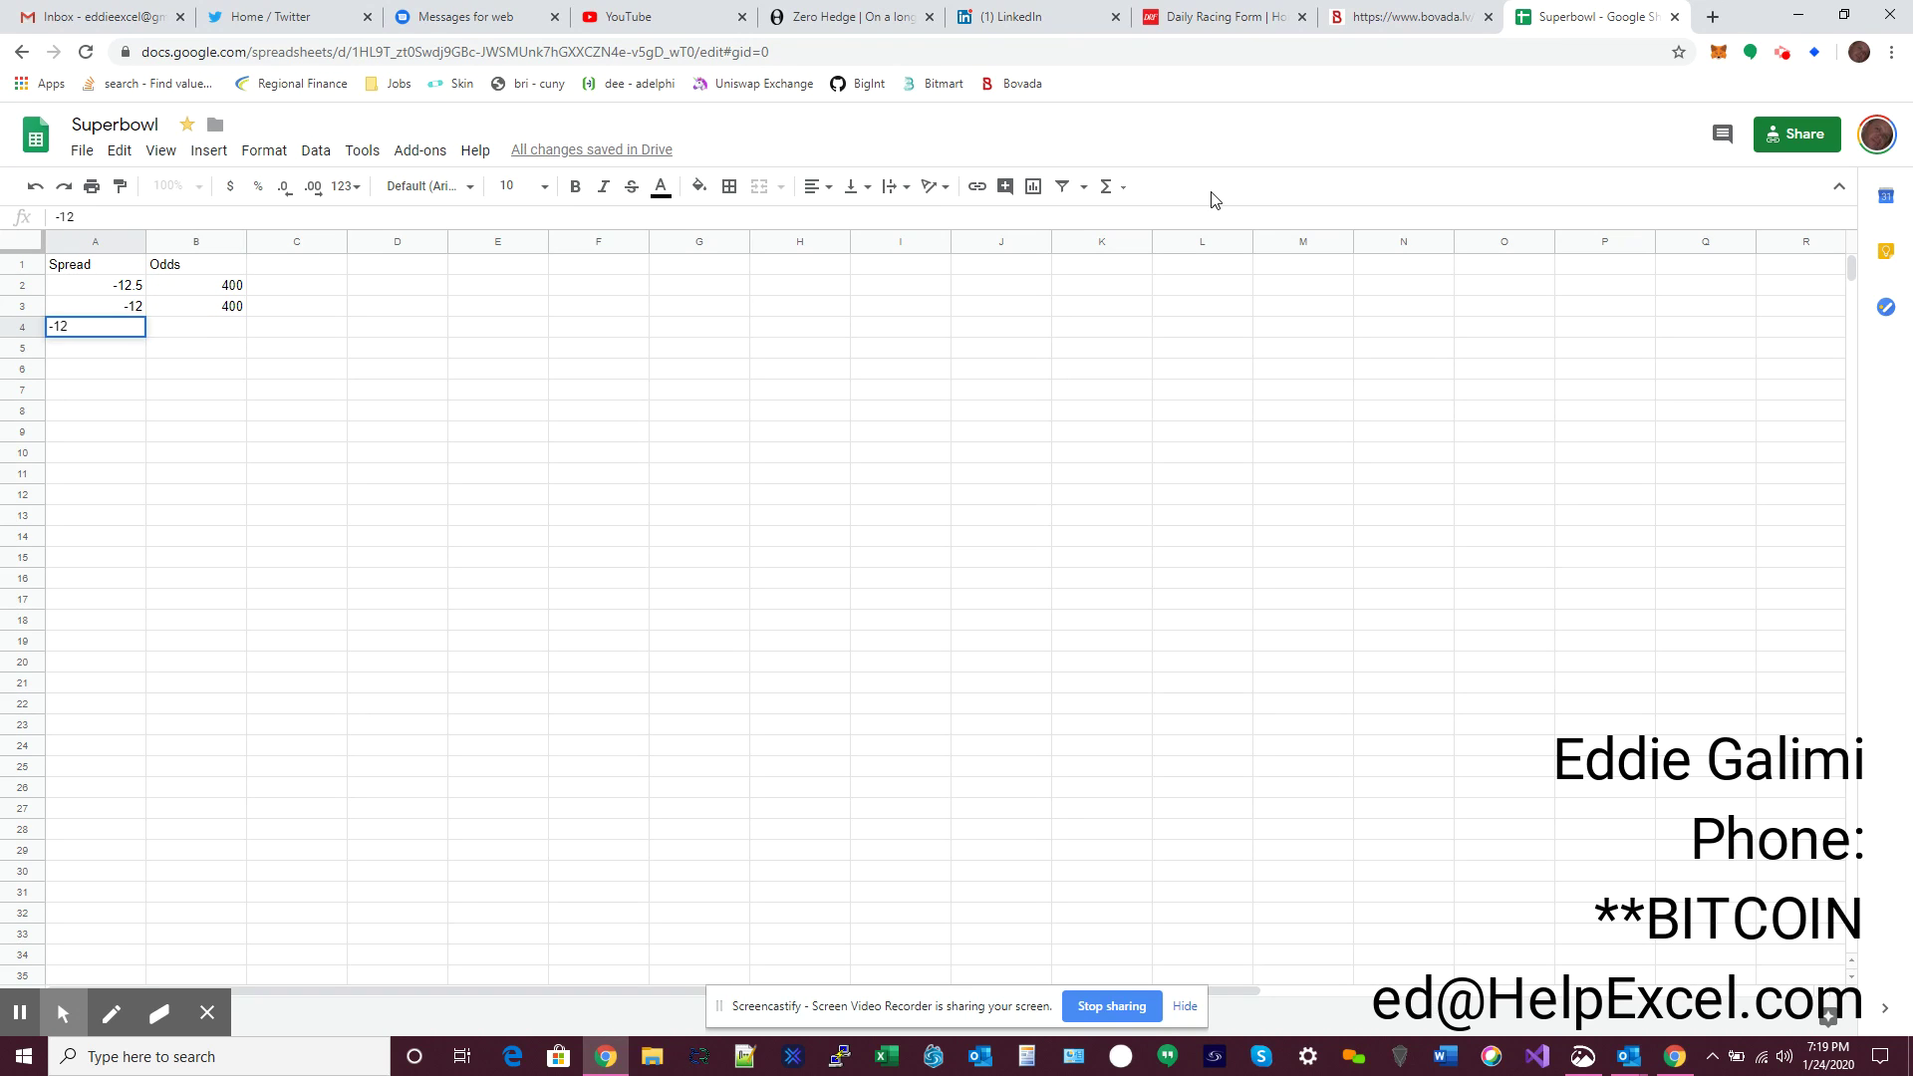
{"action": "key", "text": "BackSpace"}
{"action": "type", "text": "1.5"}
{"action": "key", "text": "Tab"}
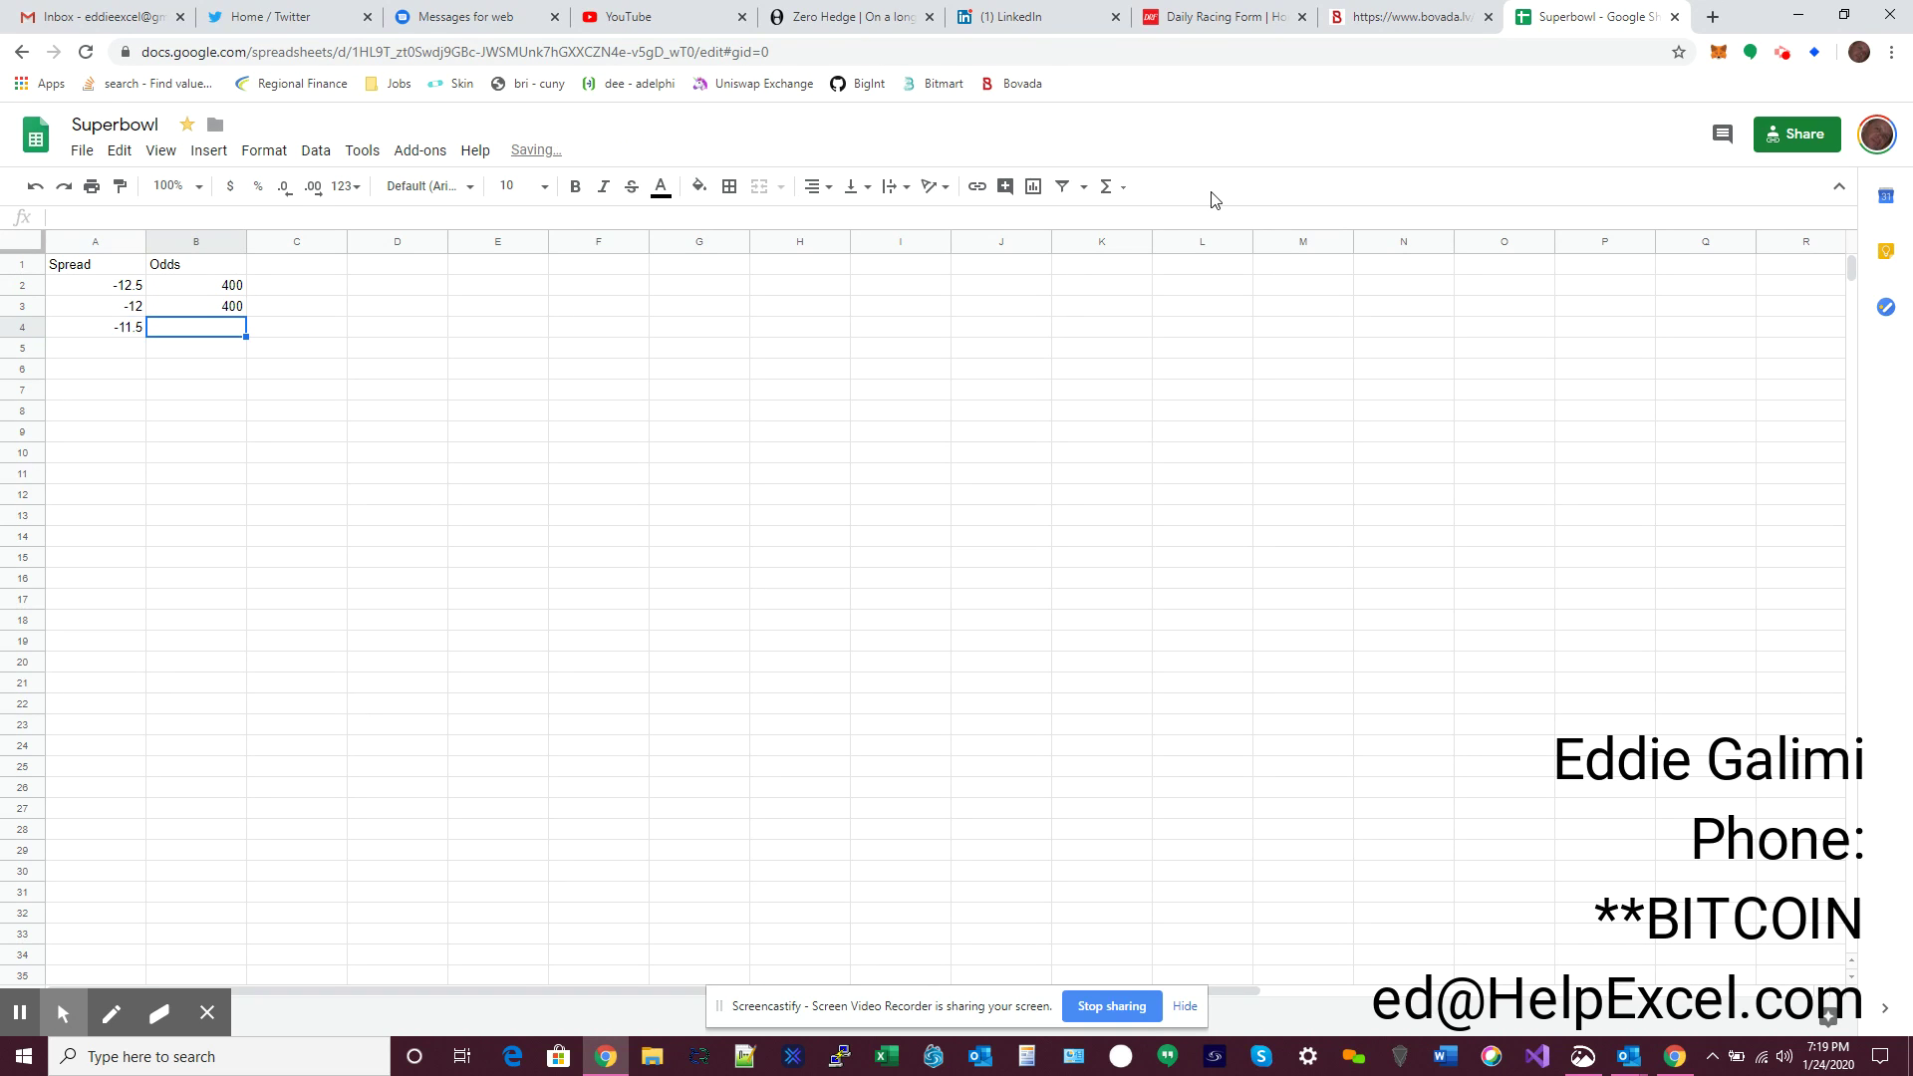
{"action": "type", "text": "400"}
{"action": "key", "text": "Return"}
Record the fourth 49ers line in row 5 with spread -11 and odds 395, looking up the odds on the Bovada page.
{"action": "type", "text": "-11"}
{"action": "key", "text": "Return"}
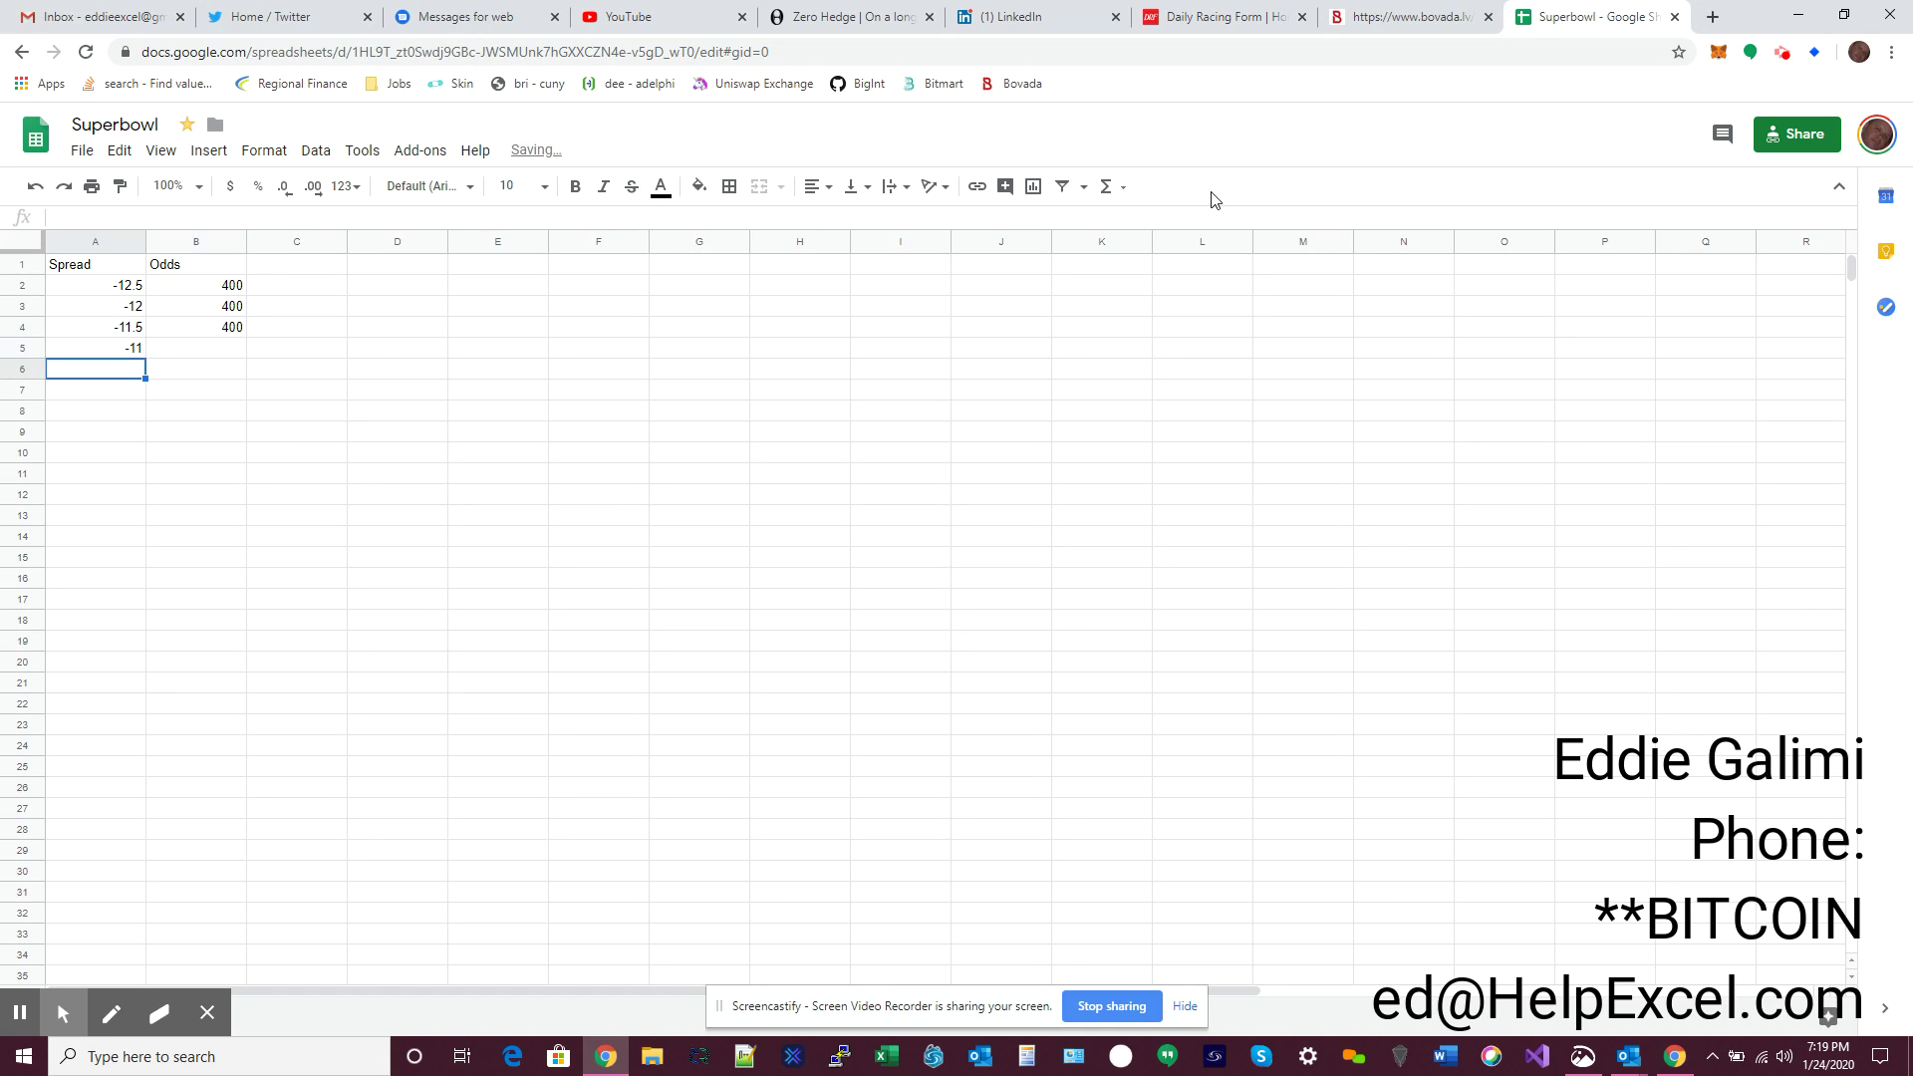
{"action": "key", "text": "Up"}
{"action": "key", "text": "Right"}
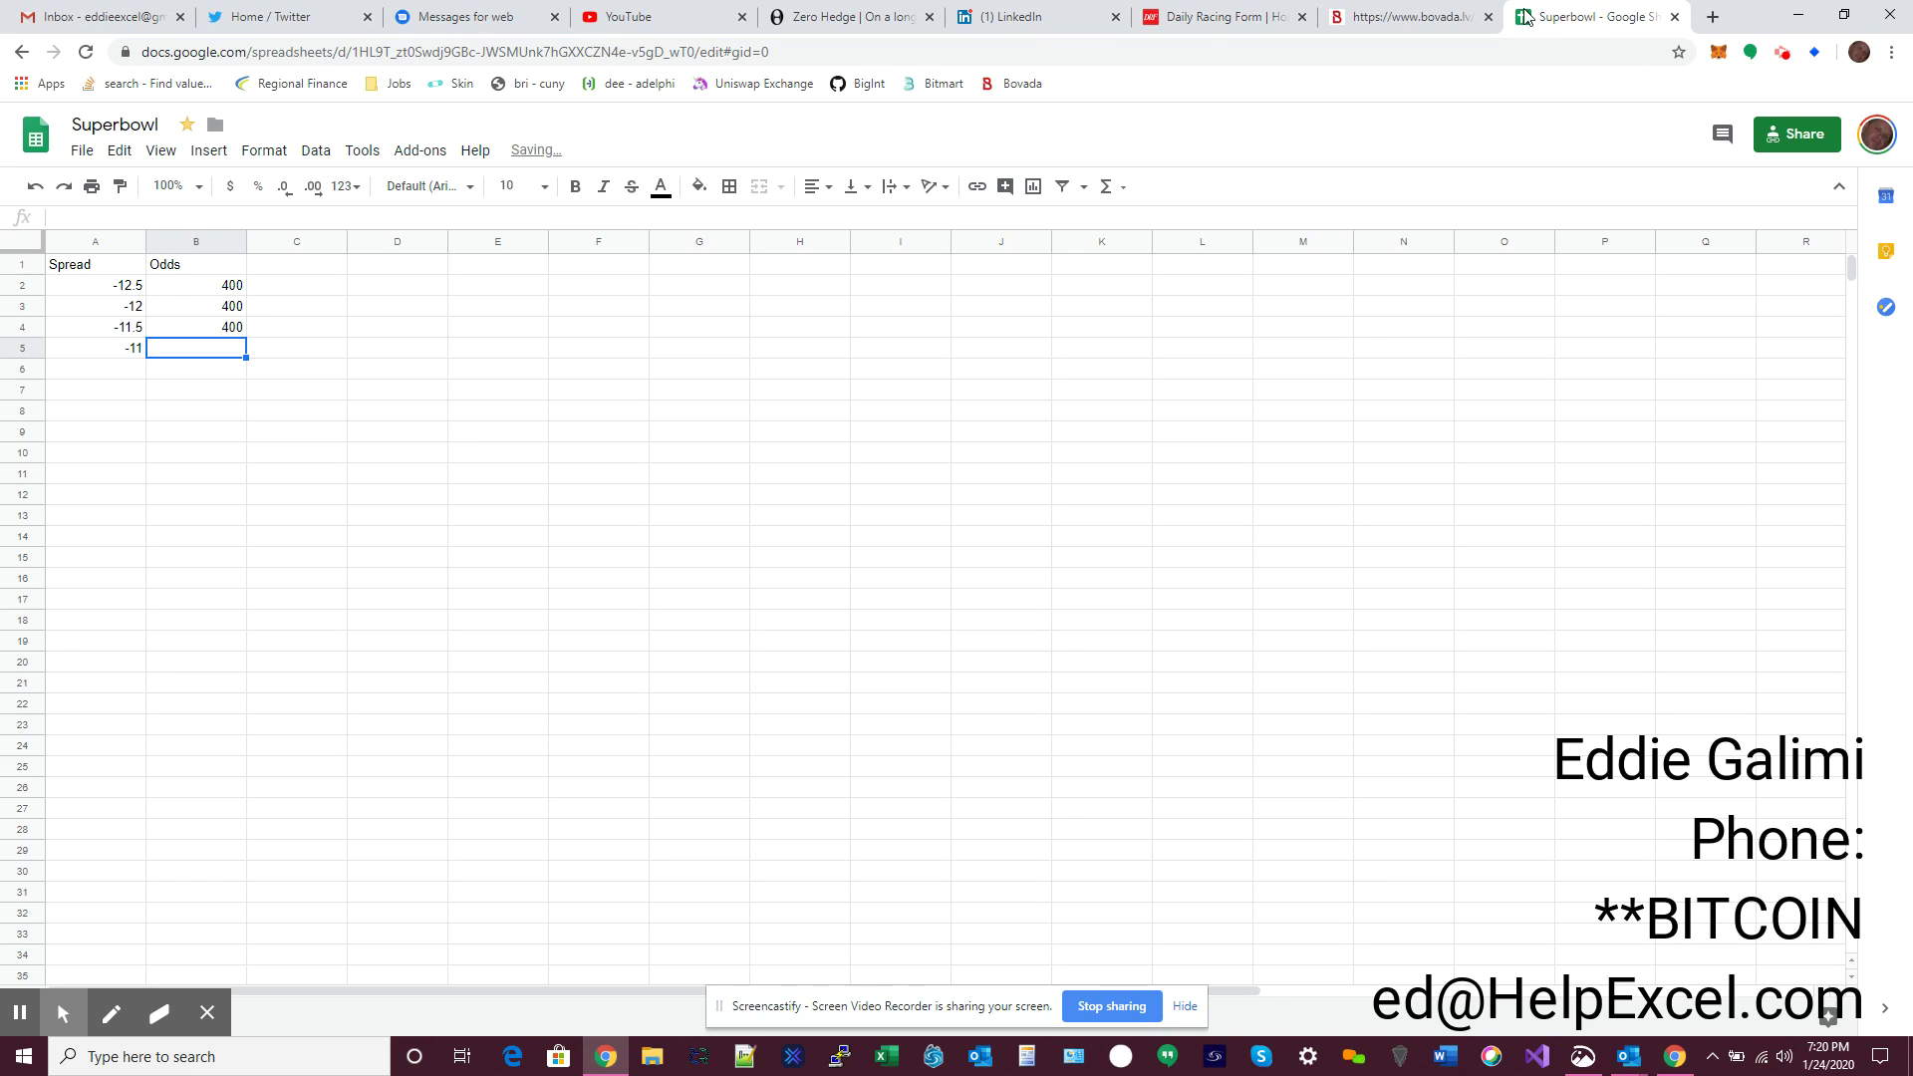
{"action": "left_click", "coordinate": [1391, 18]}
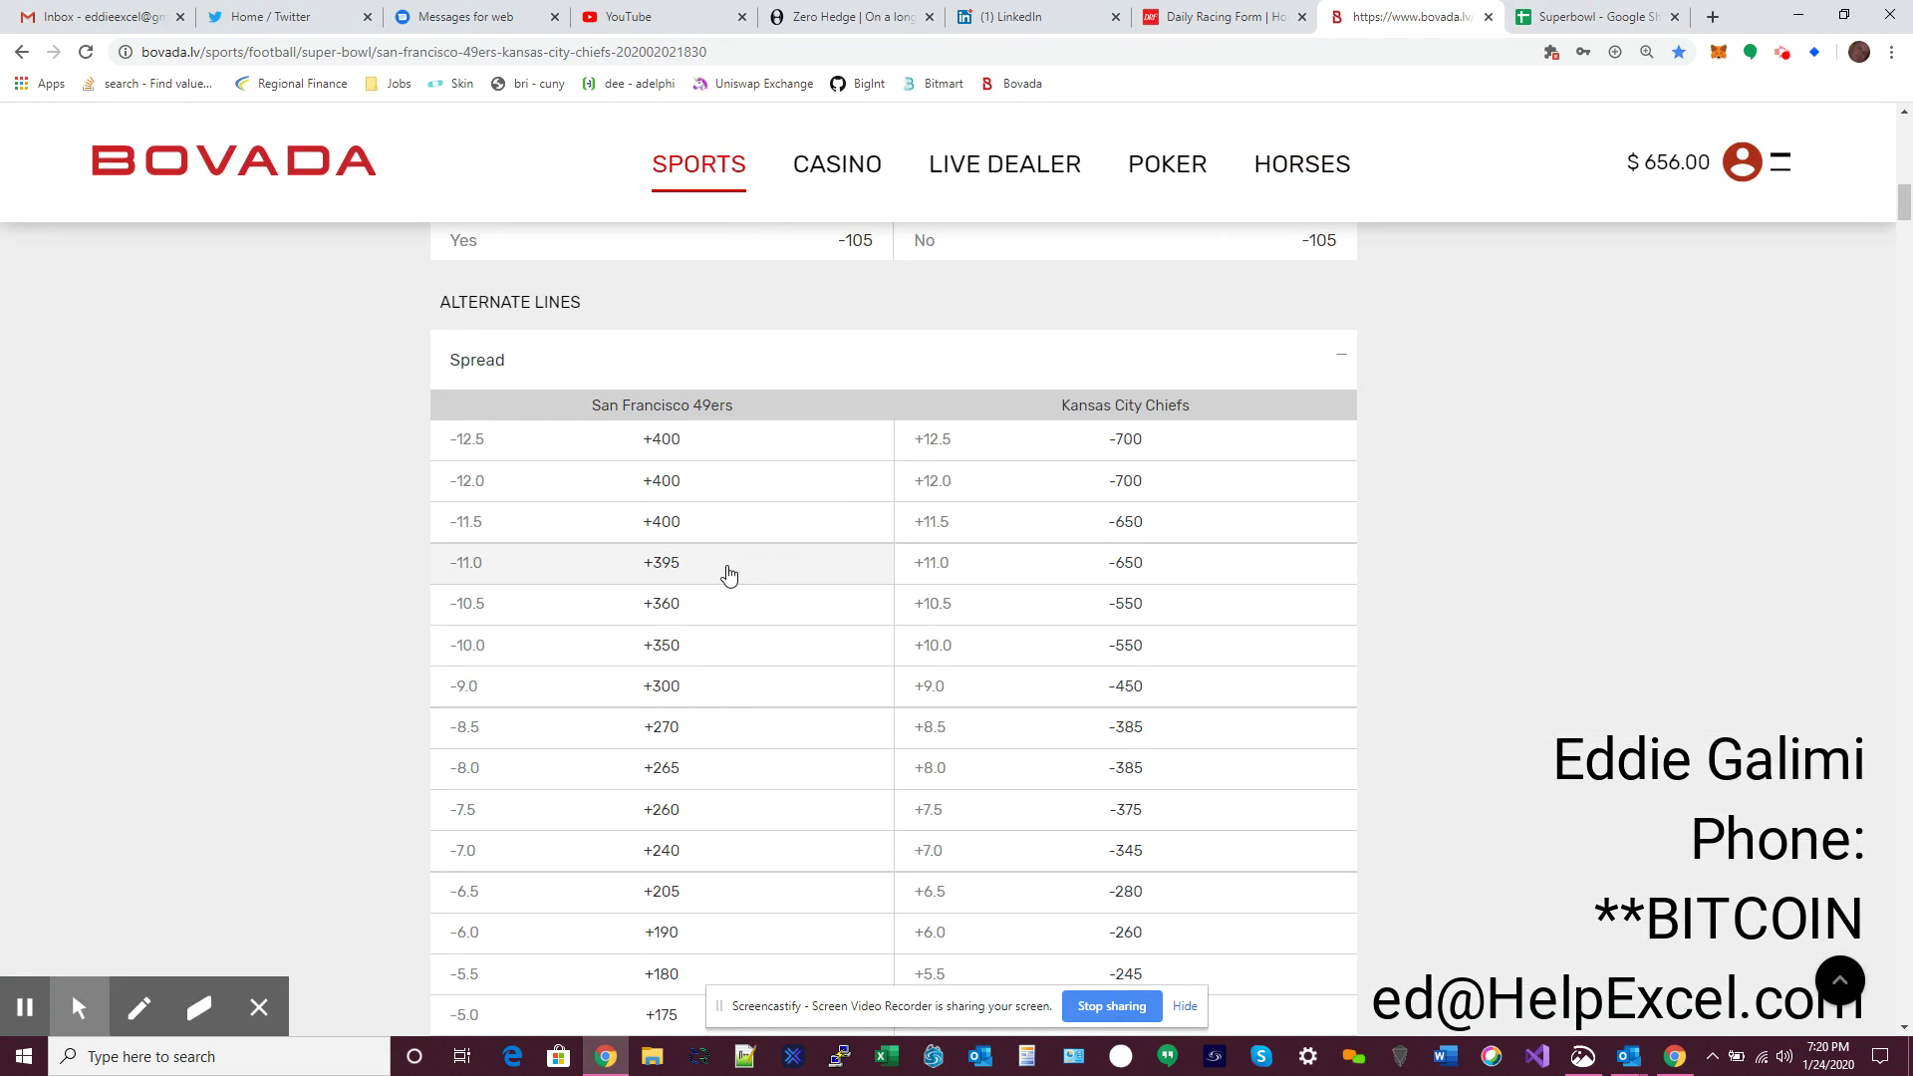
{"action": "left_click", "coordinate": [1584, 17]}
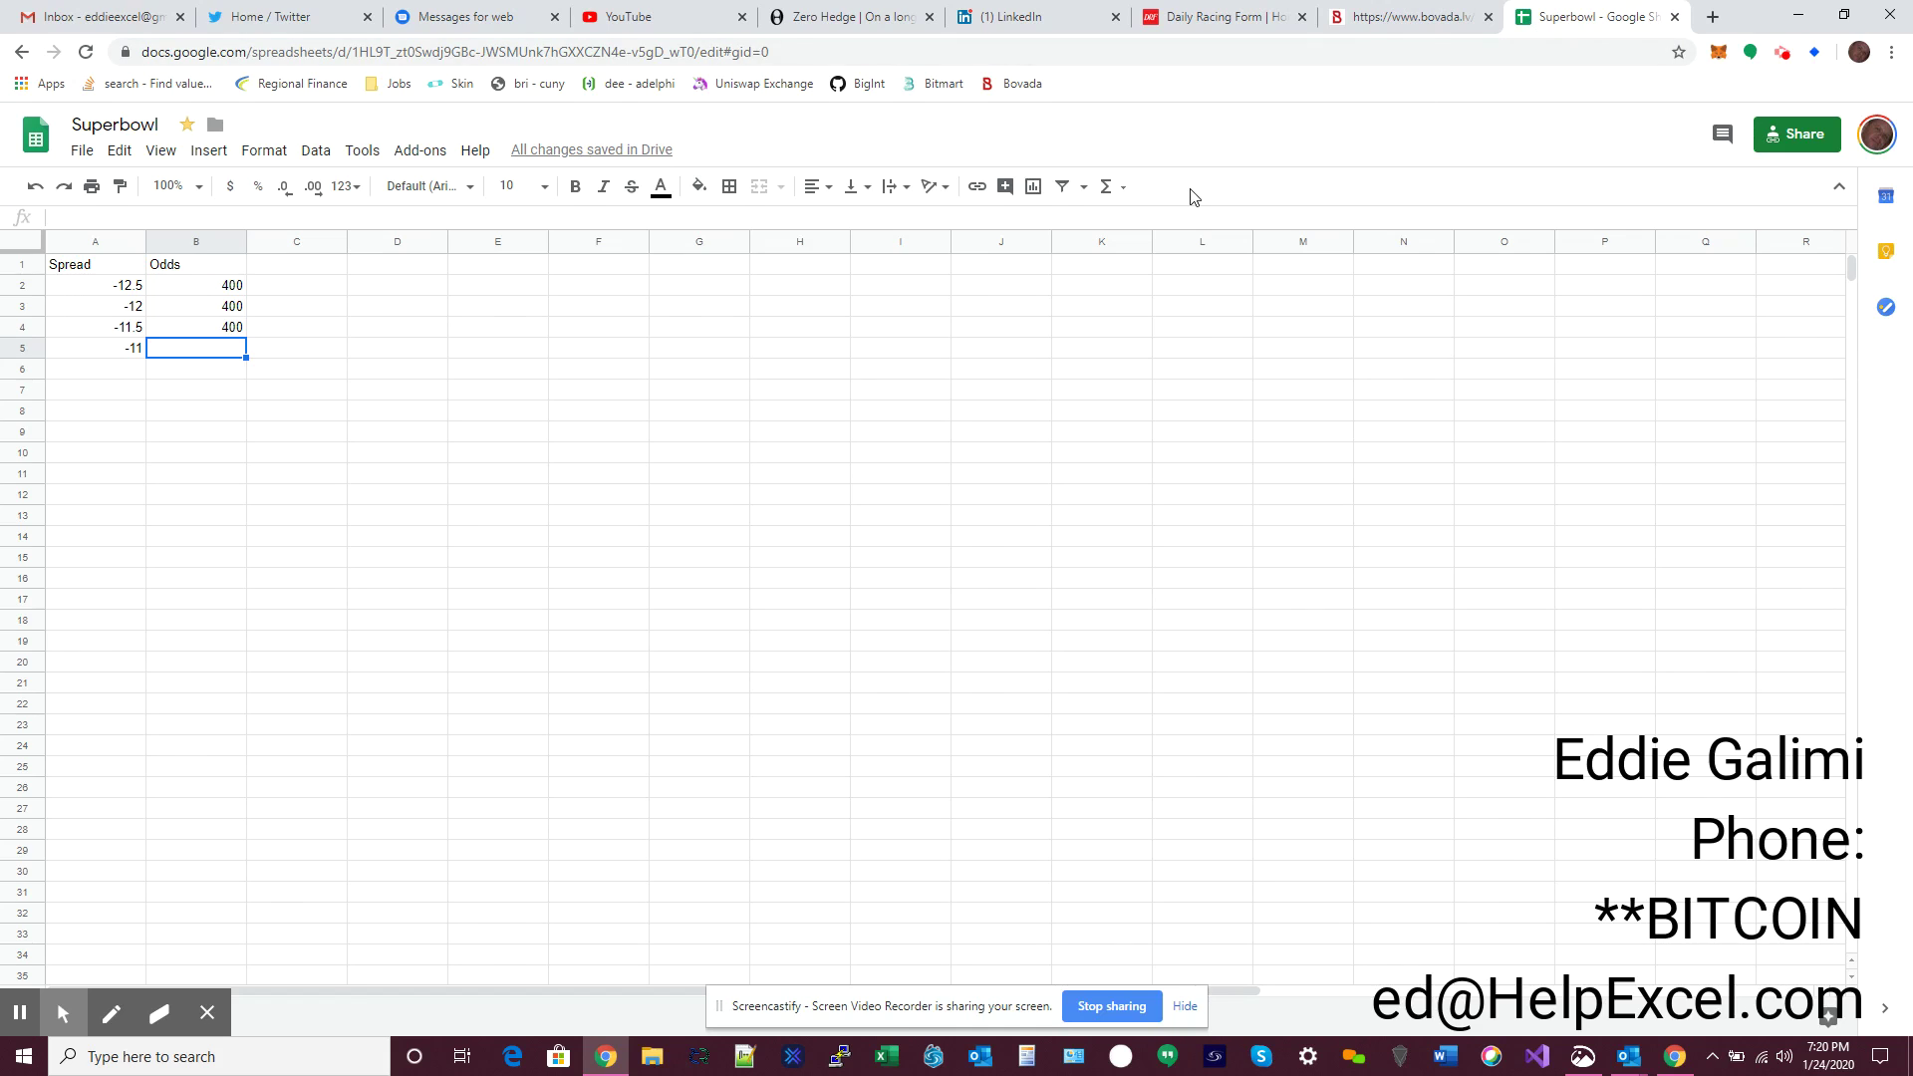
{"action": "type", "text": "395"}
{"action": "key", "text": "Tab"}
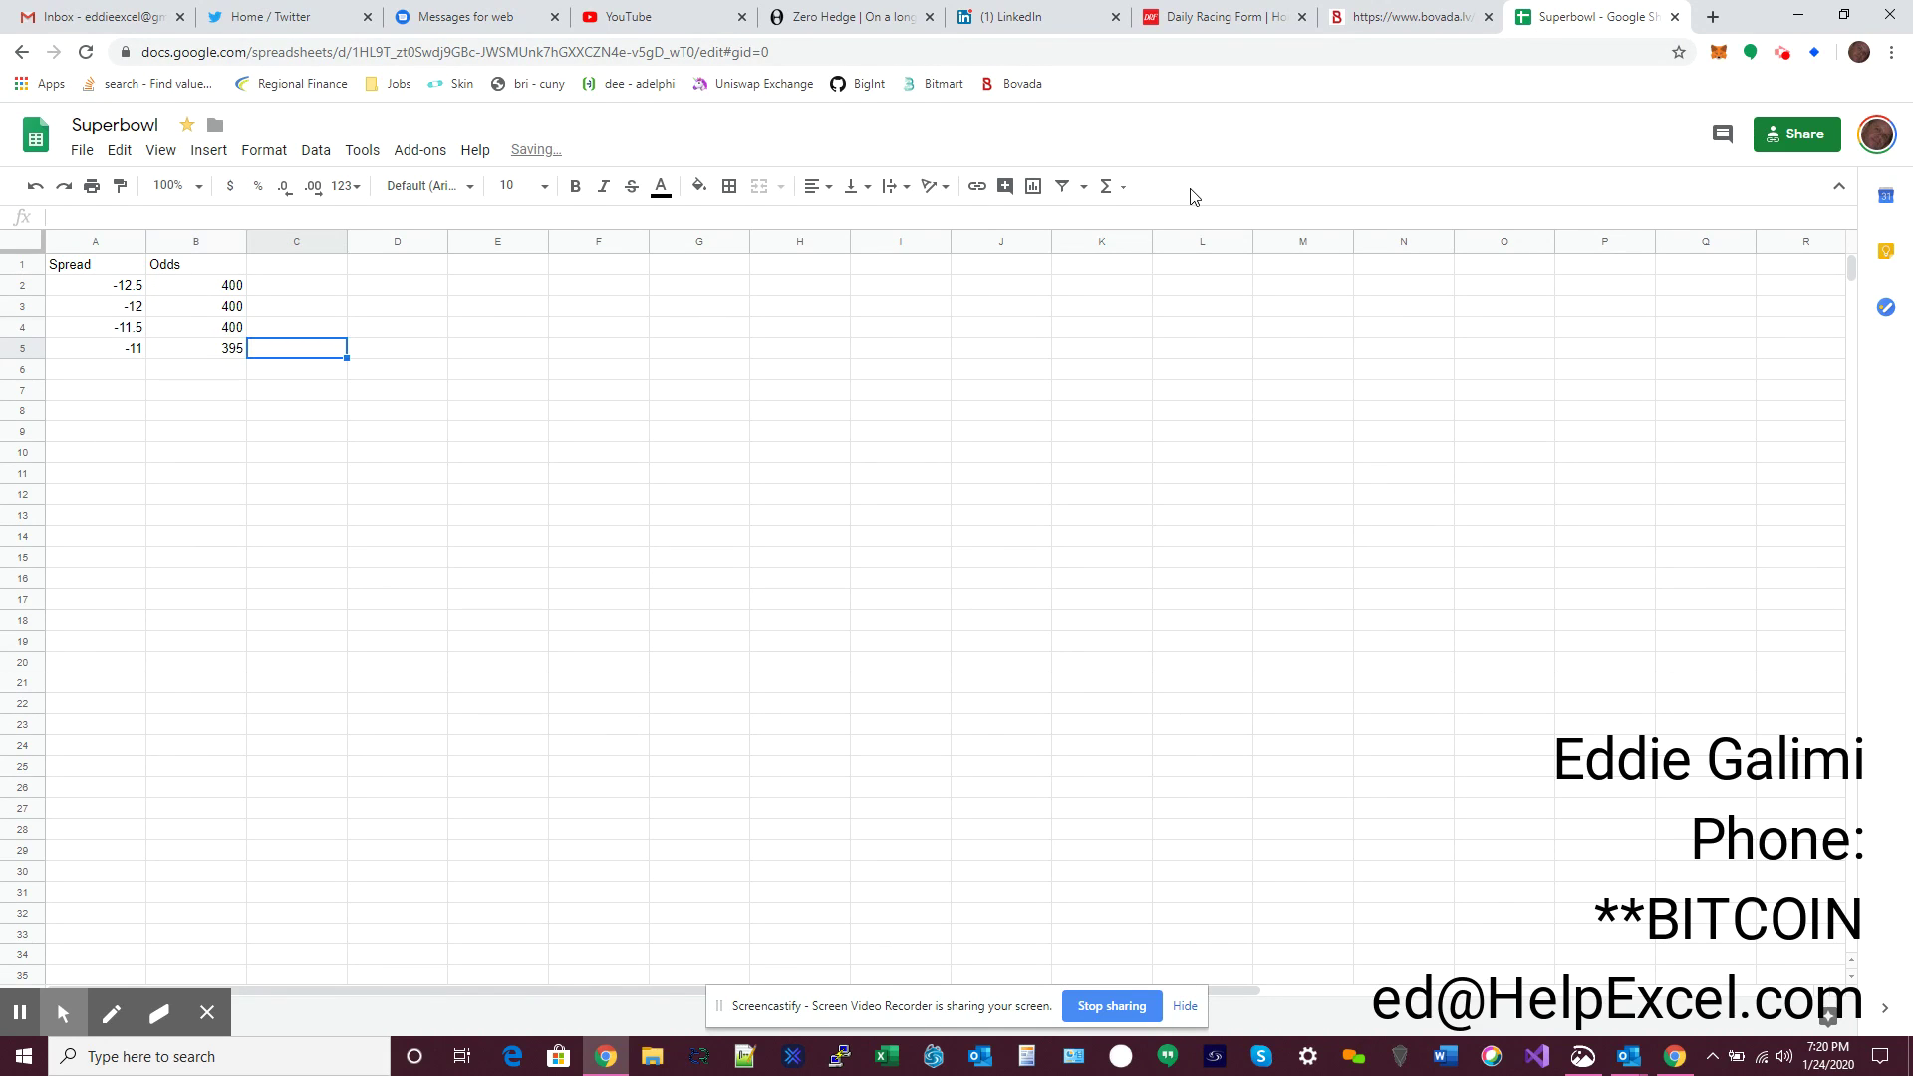
Add the column header Forecast in cell C1, next to the Odds header.
{"action": "key", "text": "Up"}
{"action": "key", "text": "Up"}
{"action": "key", "text": "Up"}
{"action": "key", "text": "Up"}
{"action": "type", "text": "Forecast"}
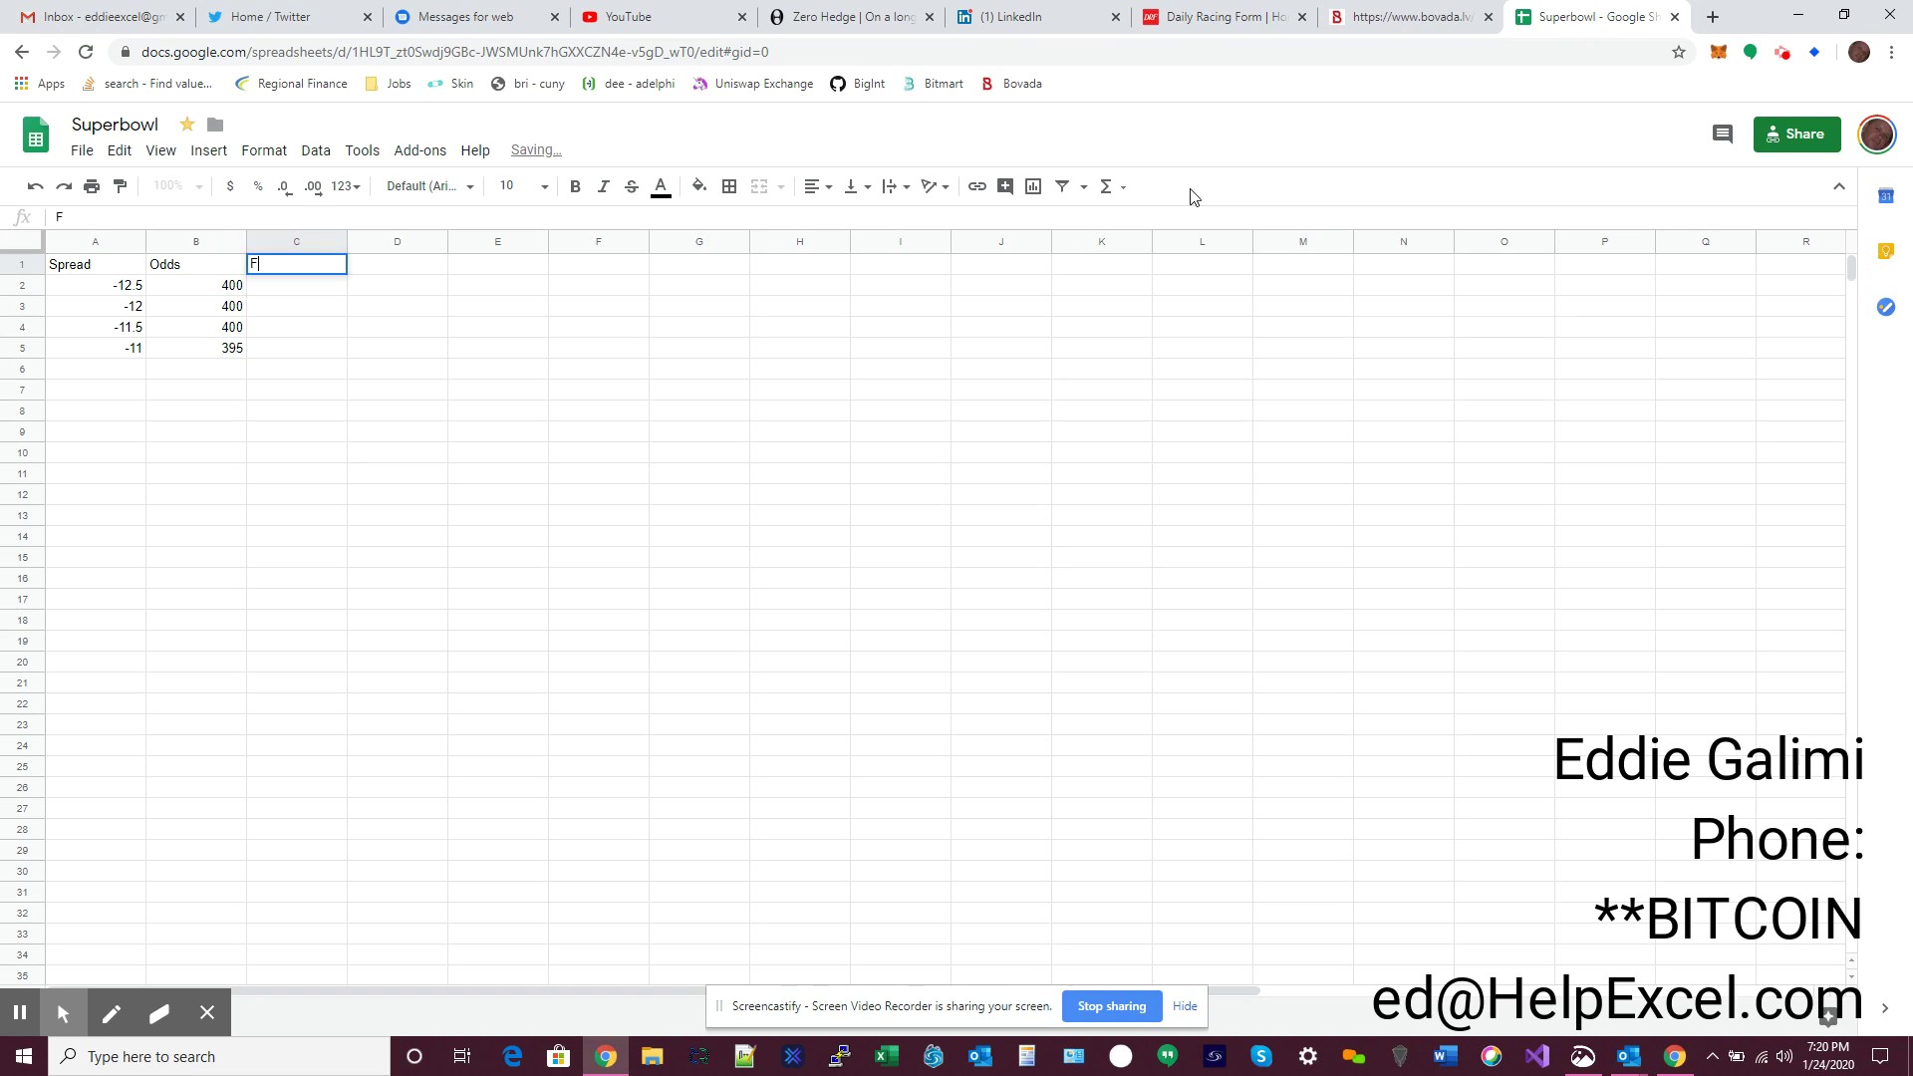
{"action": "key", "text": "Return"}
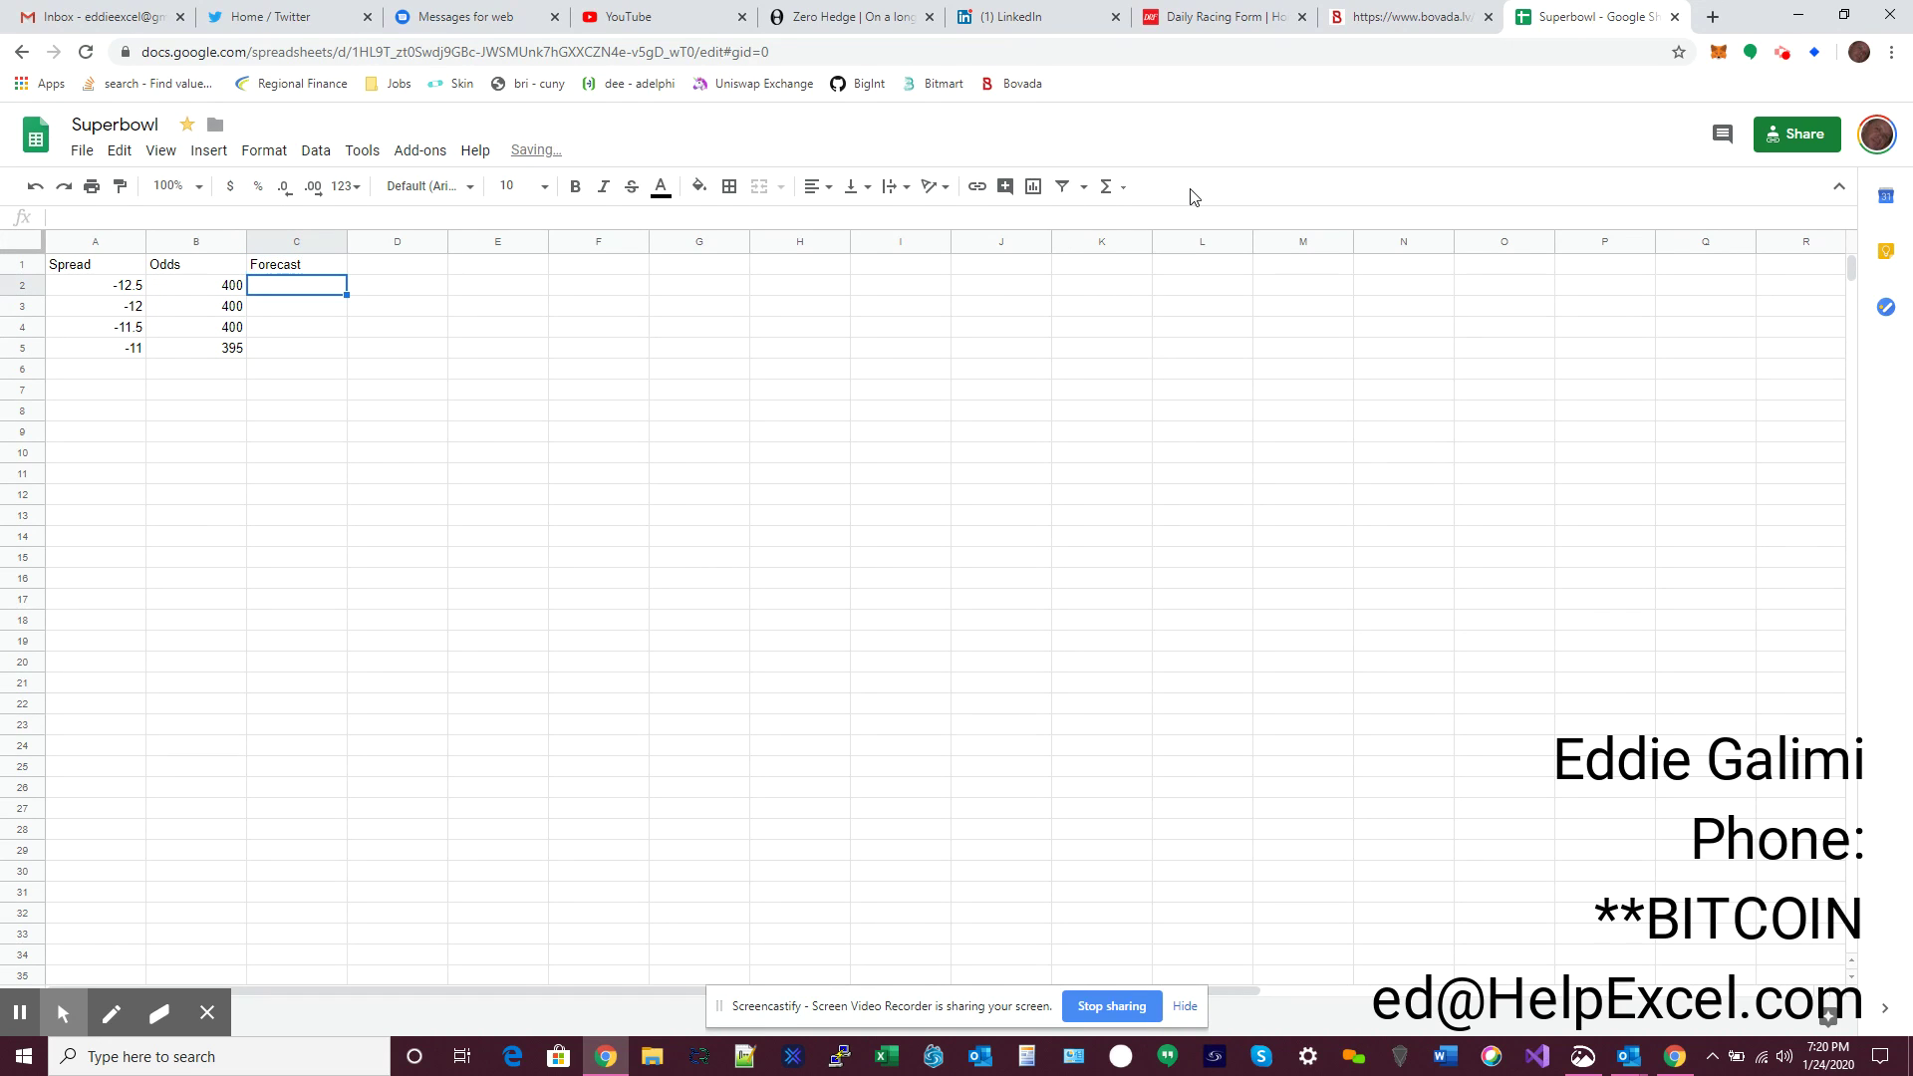
Calculate the forecast odds for the first spread in C2 with =FORECAST(A2,B:B,A:A).
{"action": "type", "text": "=fo"}
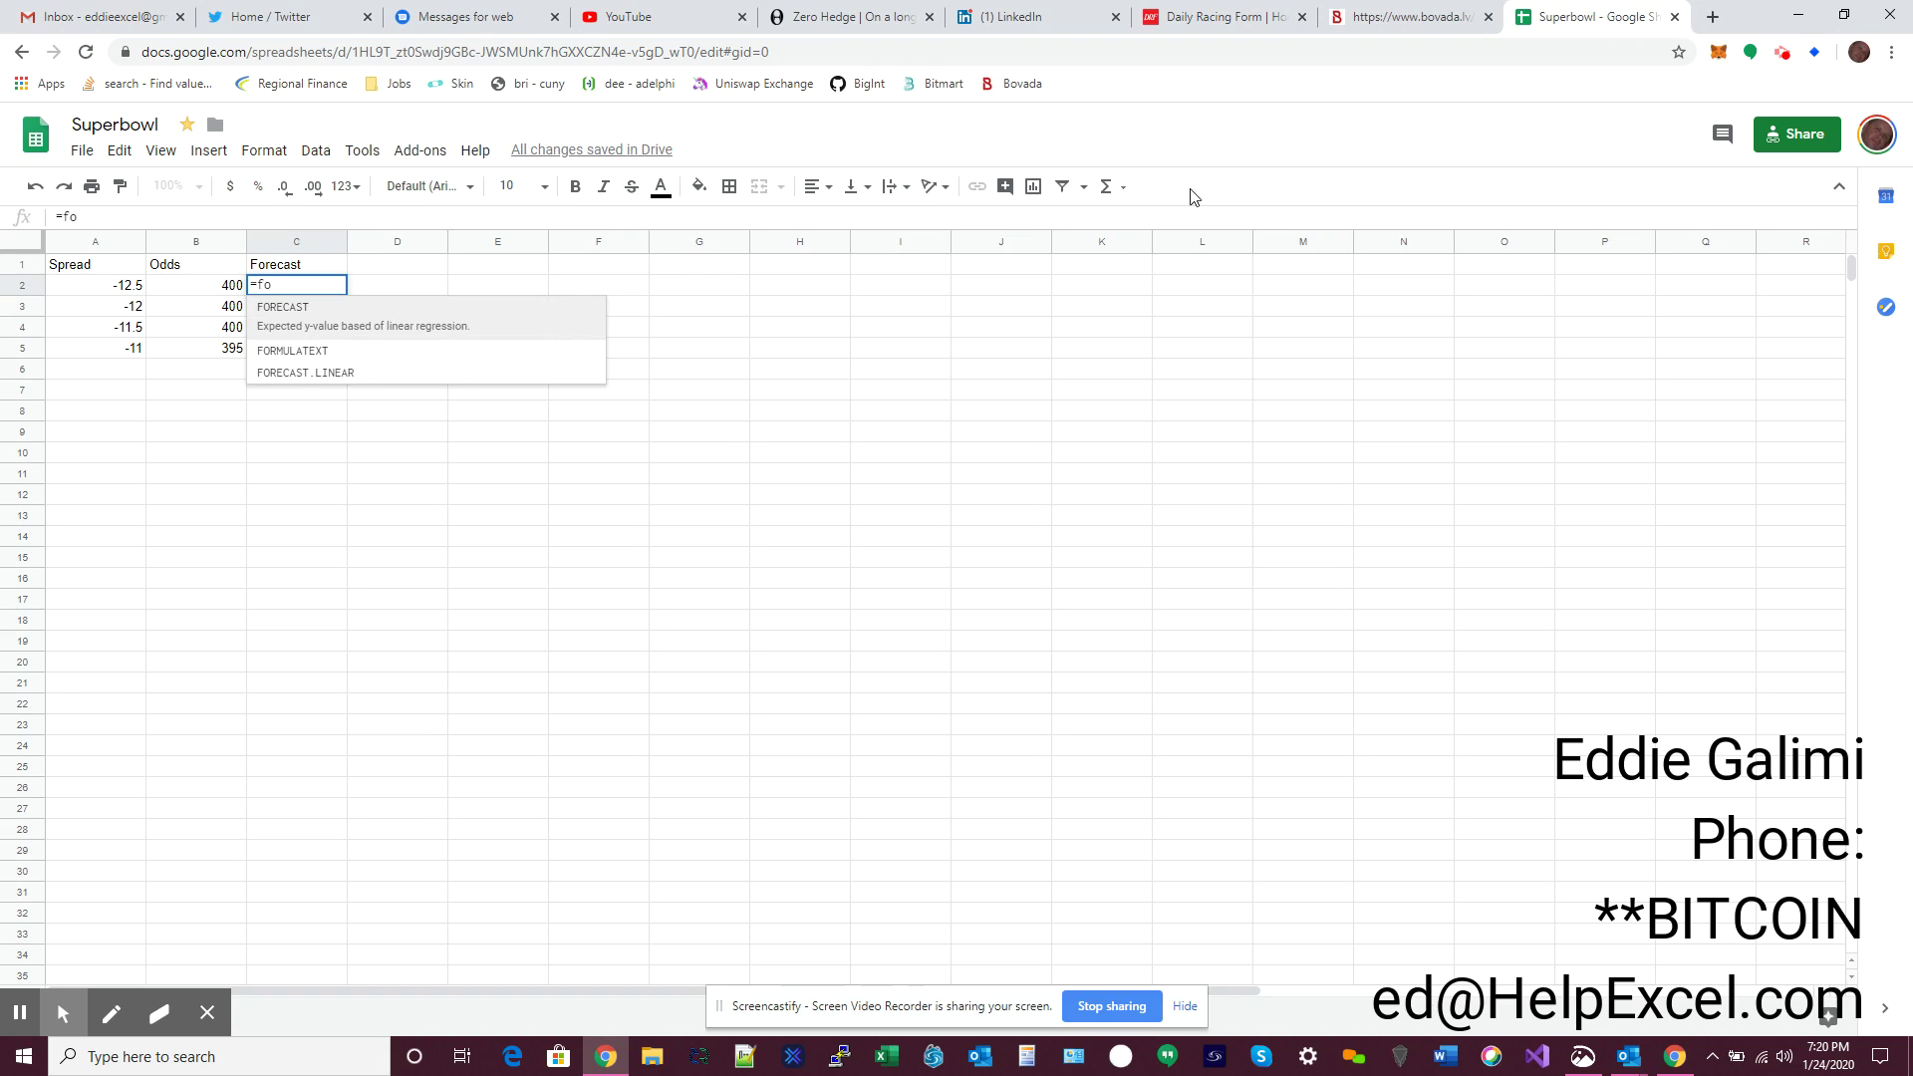
{"action": "left_click", "coordinate": [303, 315]}
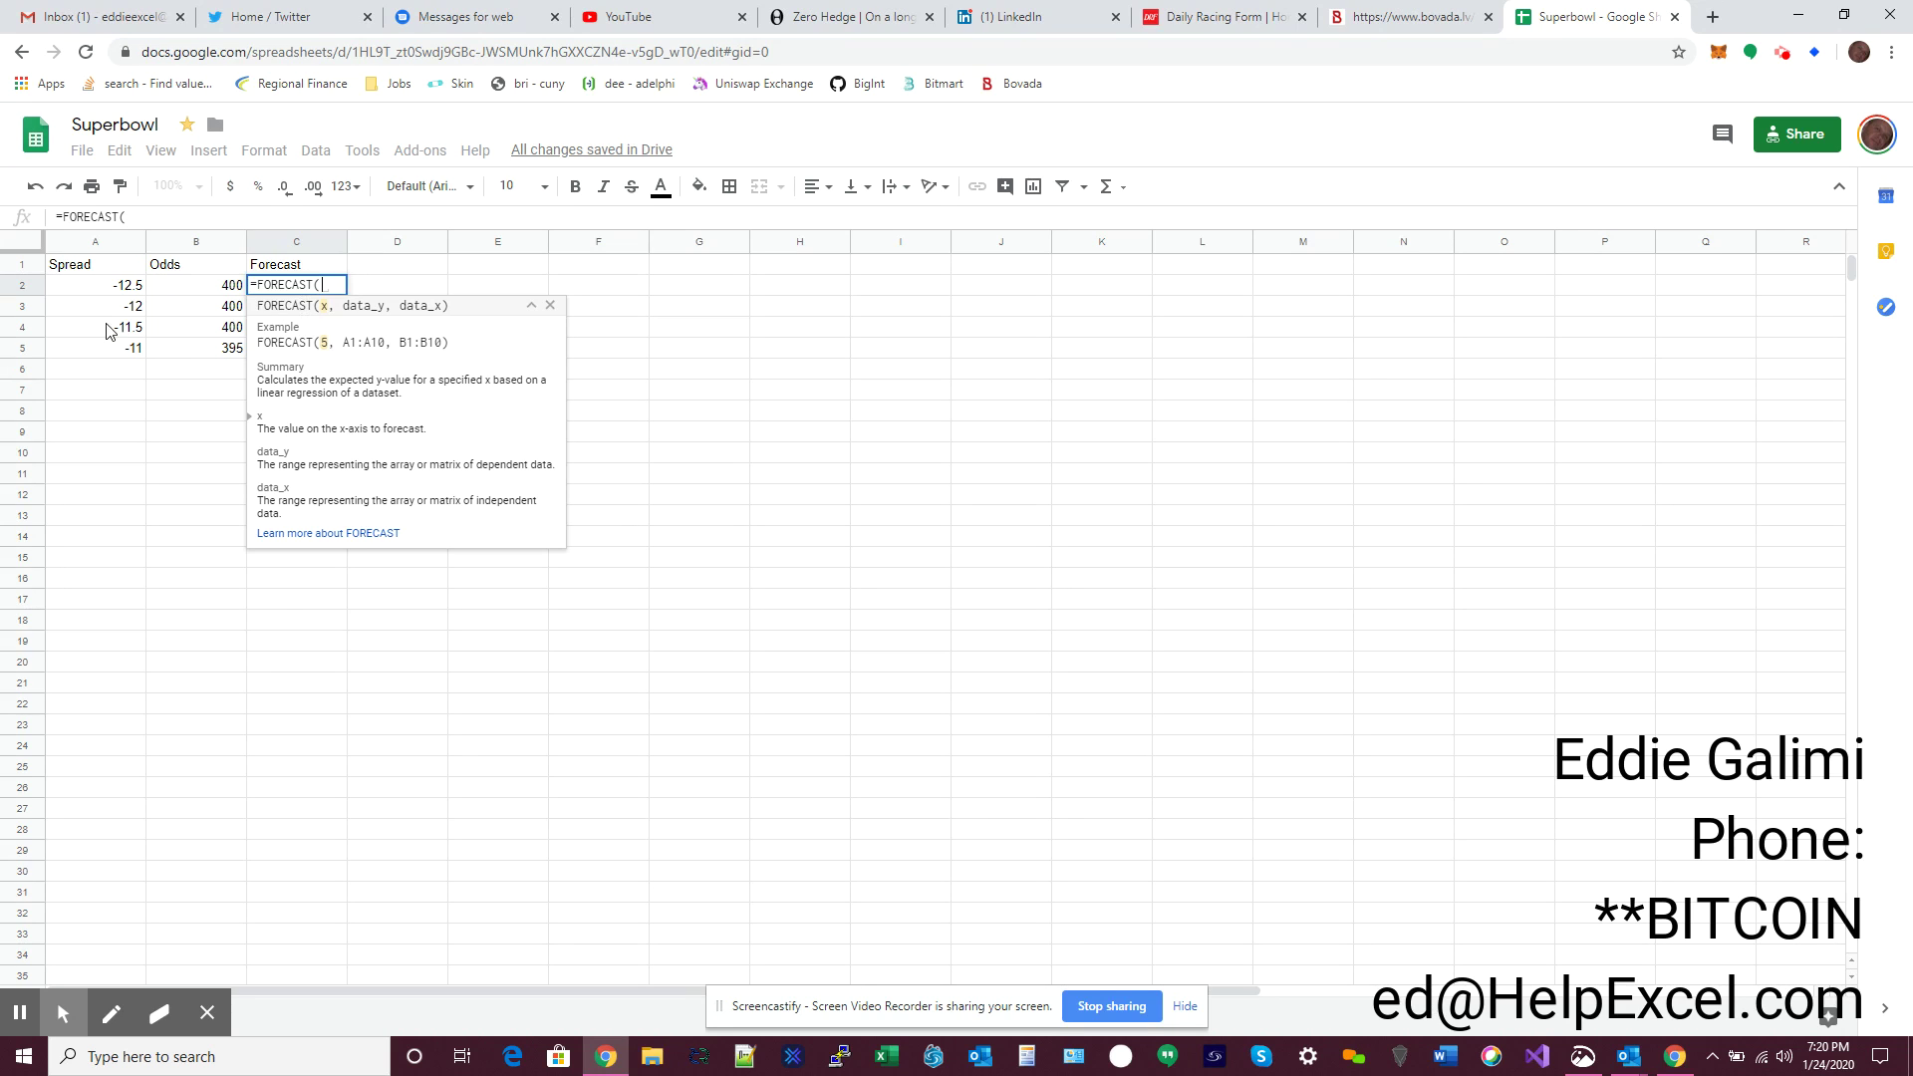
{"action": "left_click", "coordinate": [107, 288]}
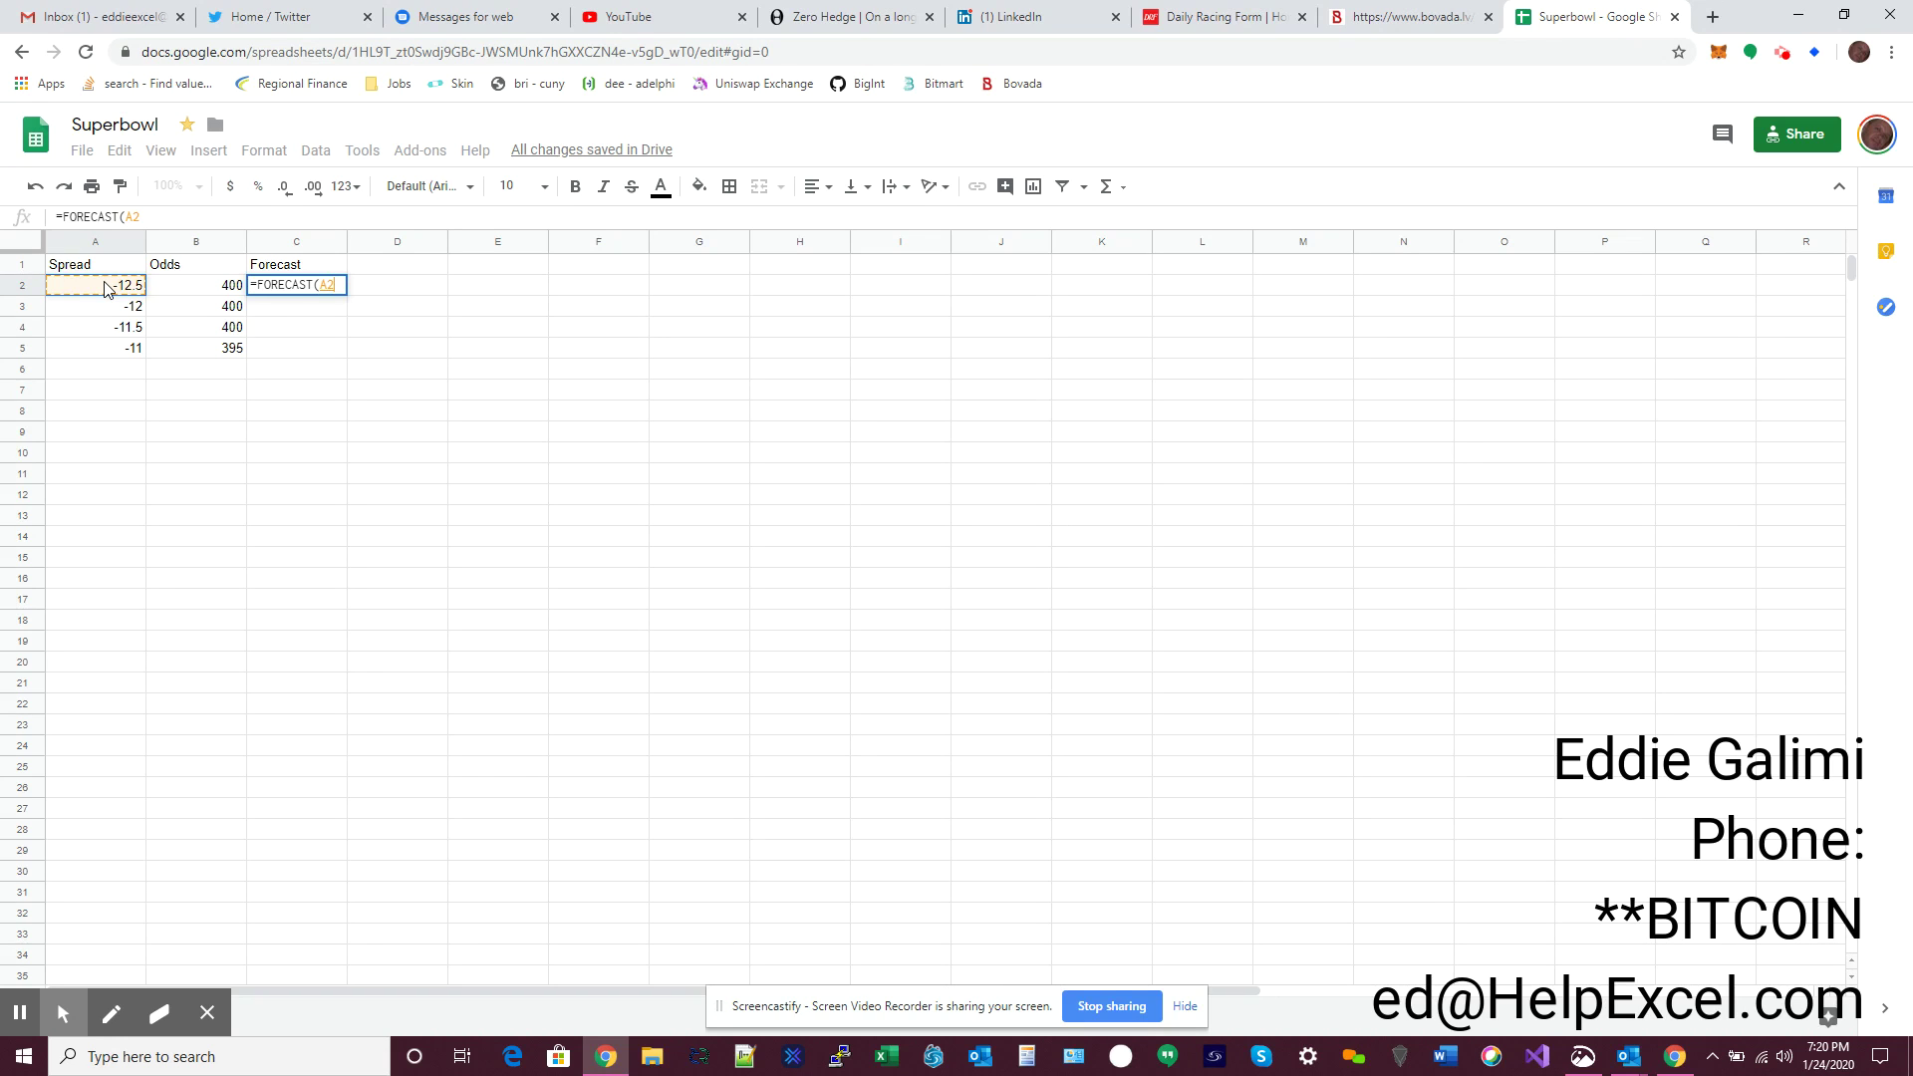
{"action": "type", "text": ","}
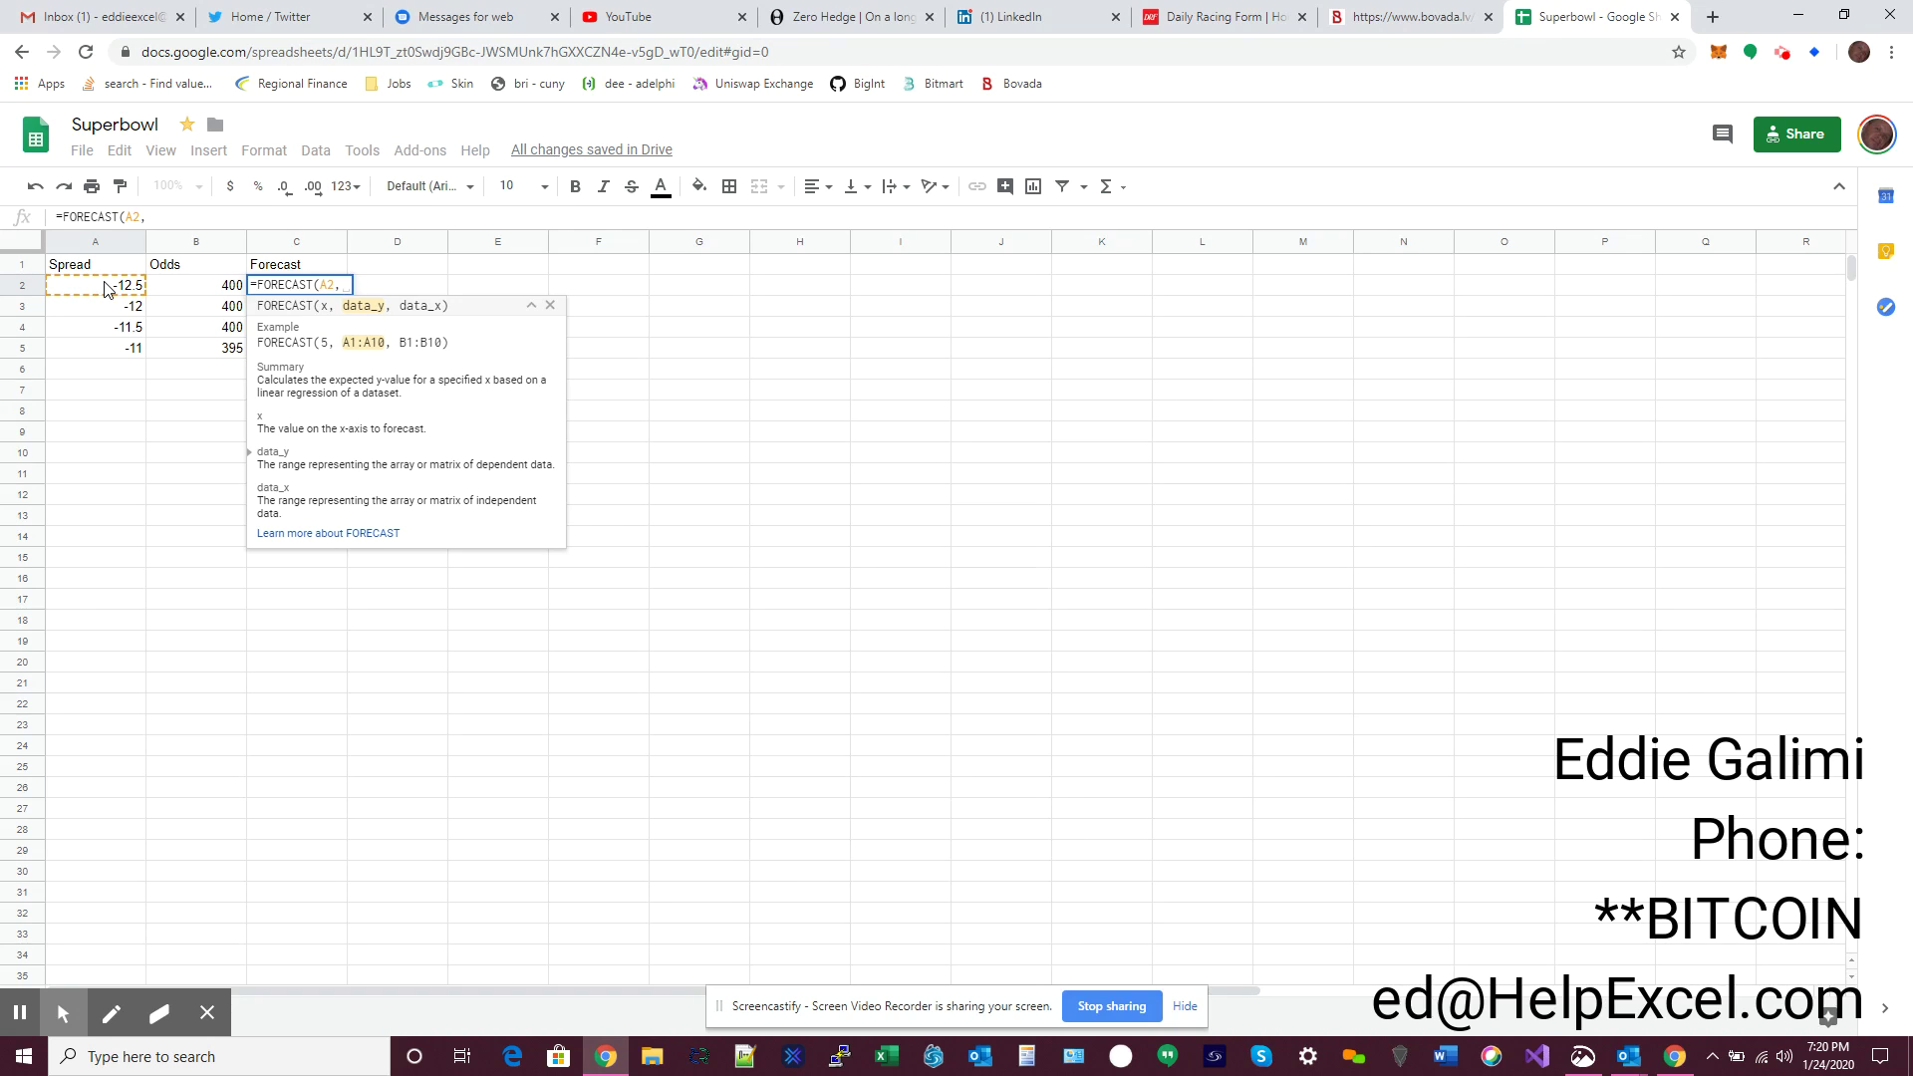
{"action": "type", "text": "b"}
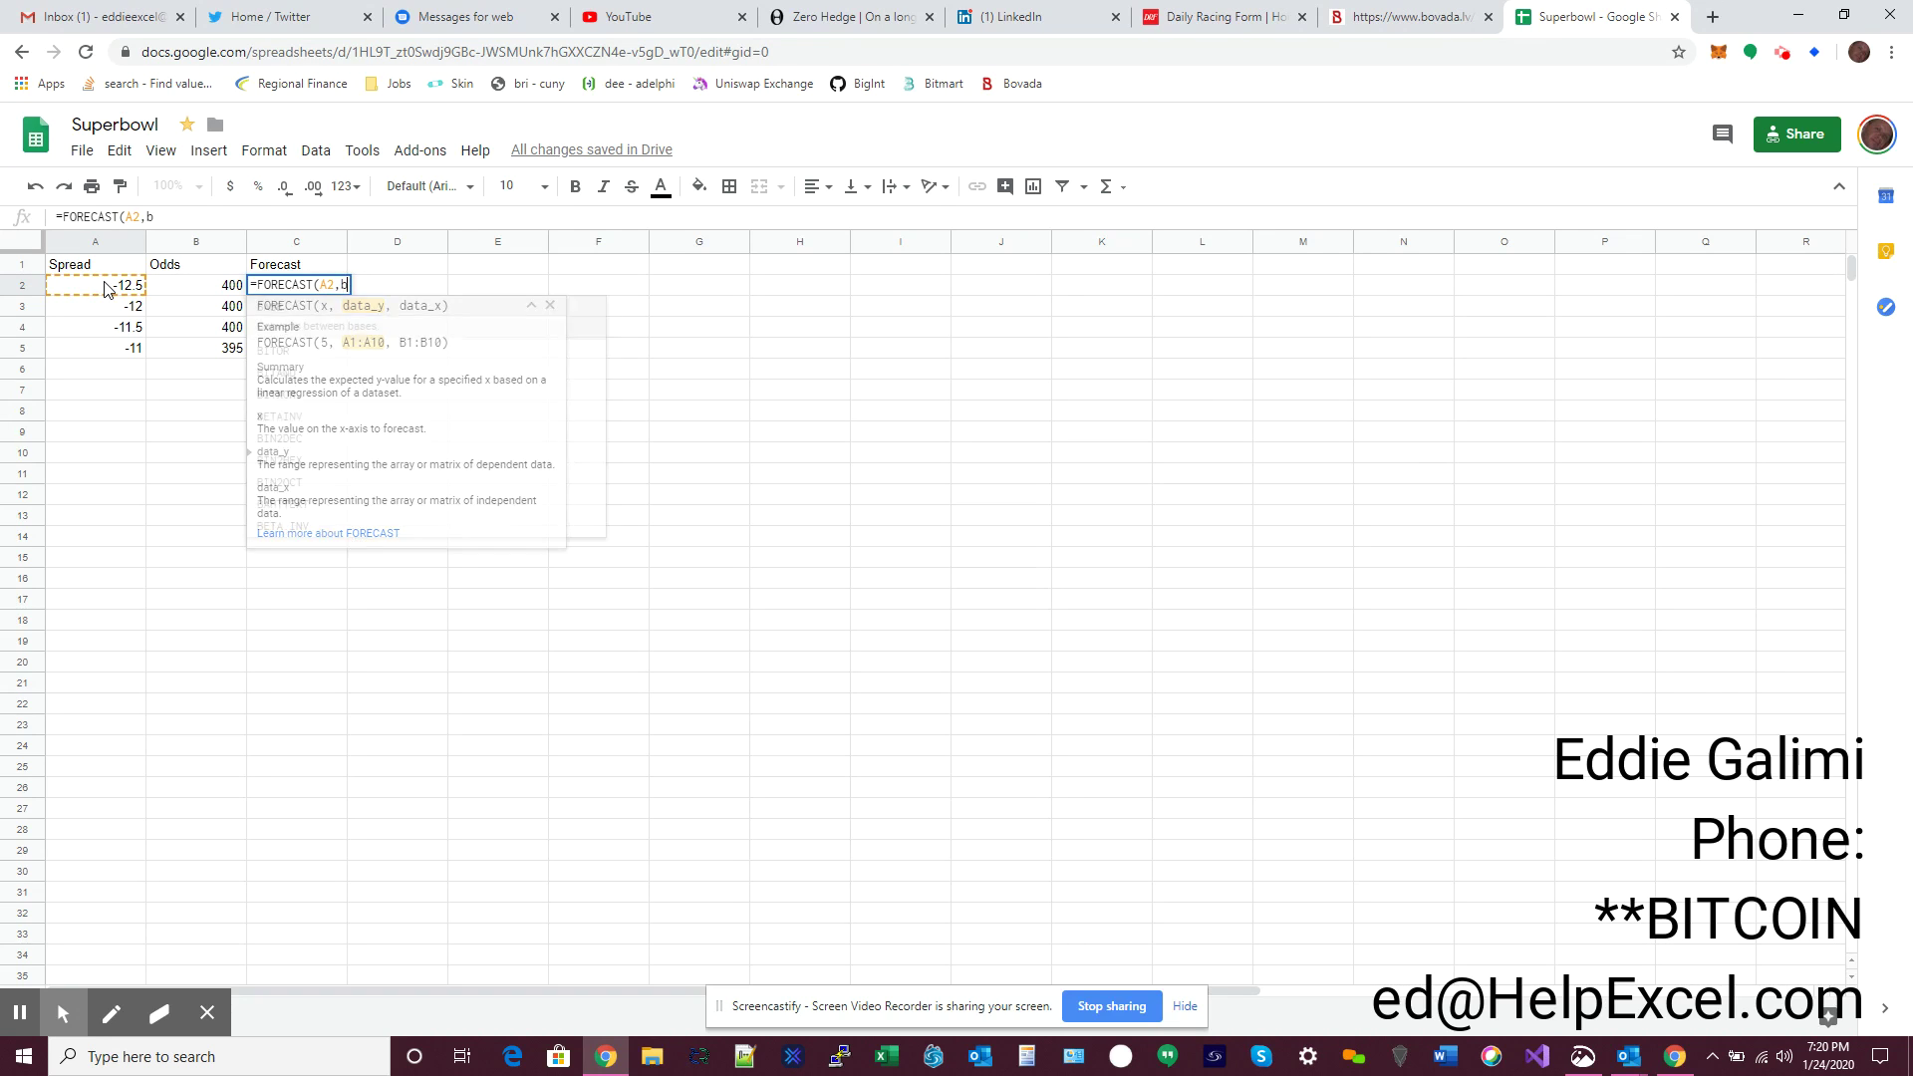
{"action": "type", "text": ":b,"}
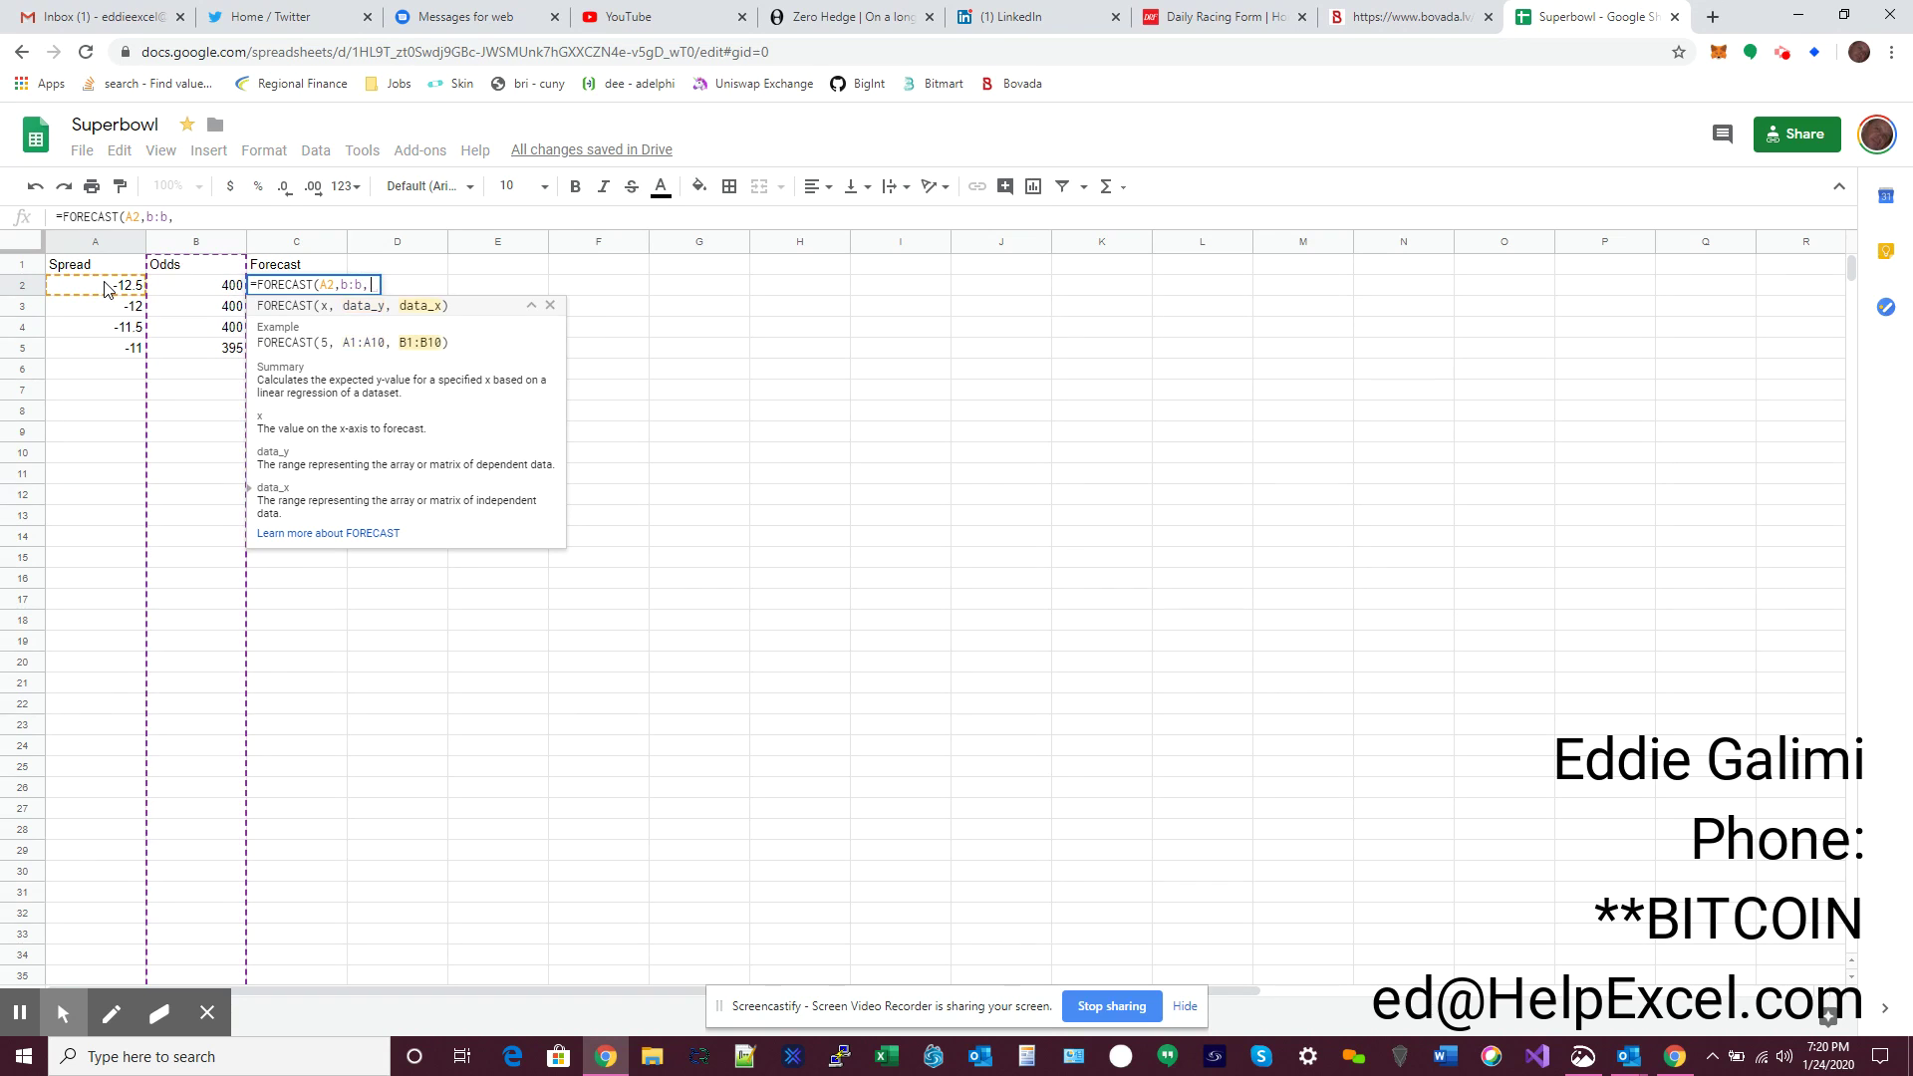
{"action": "type", "text": "a:a"}
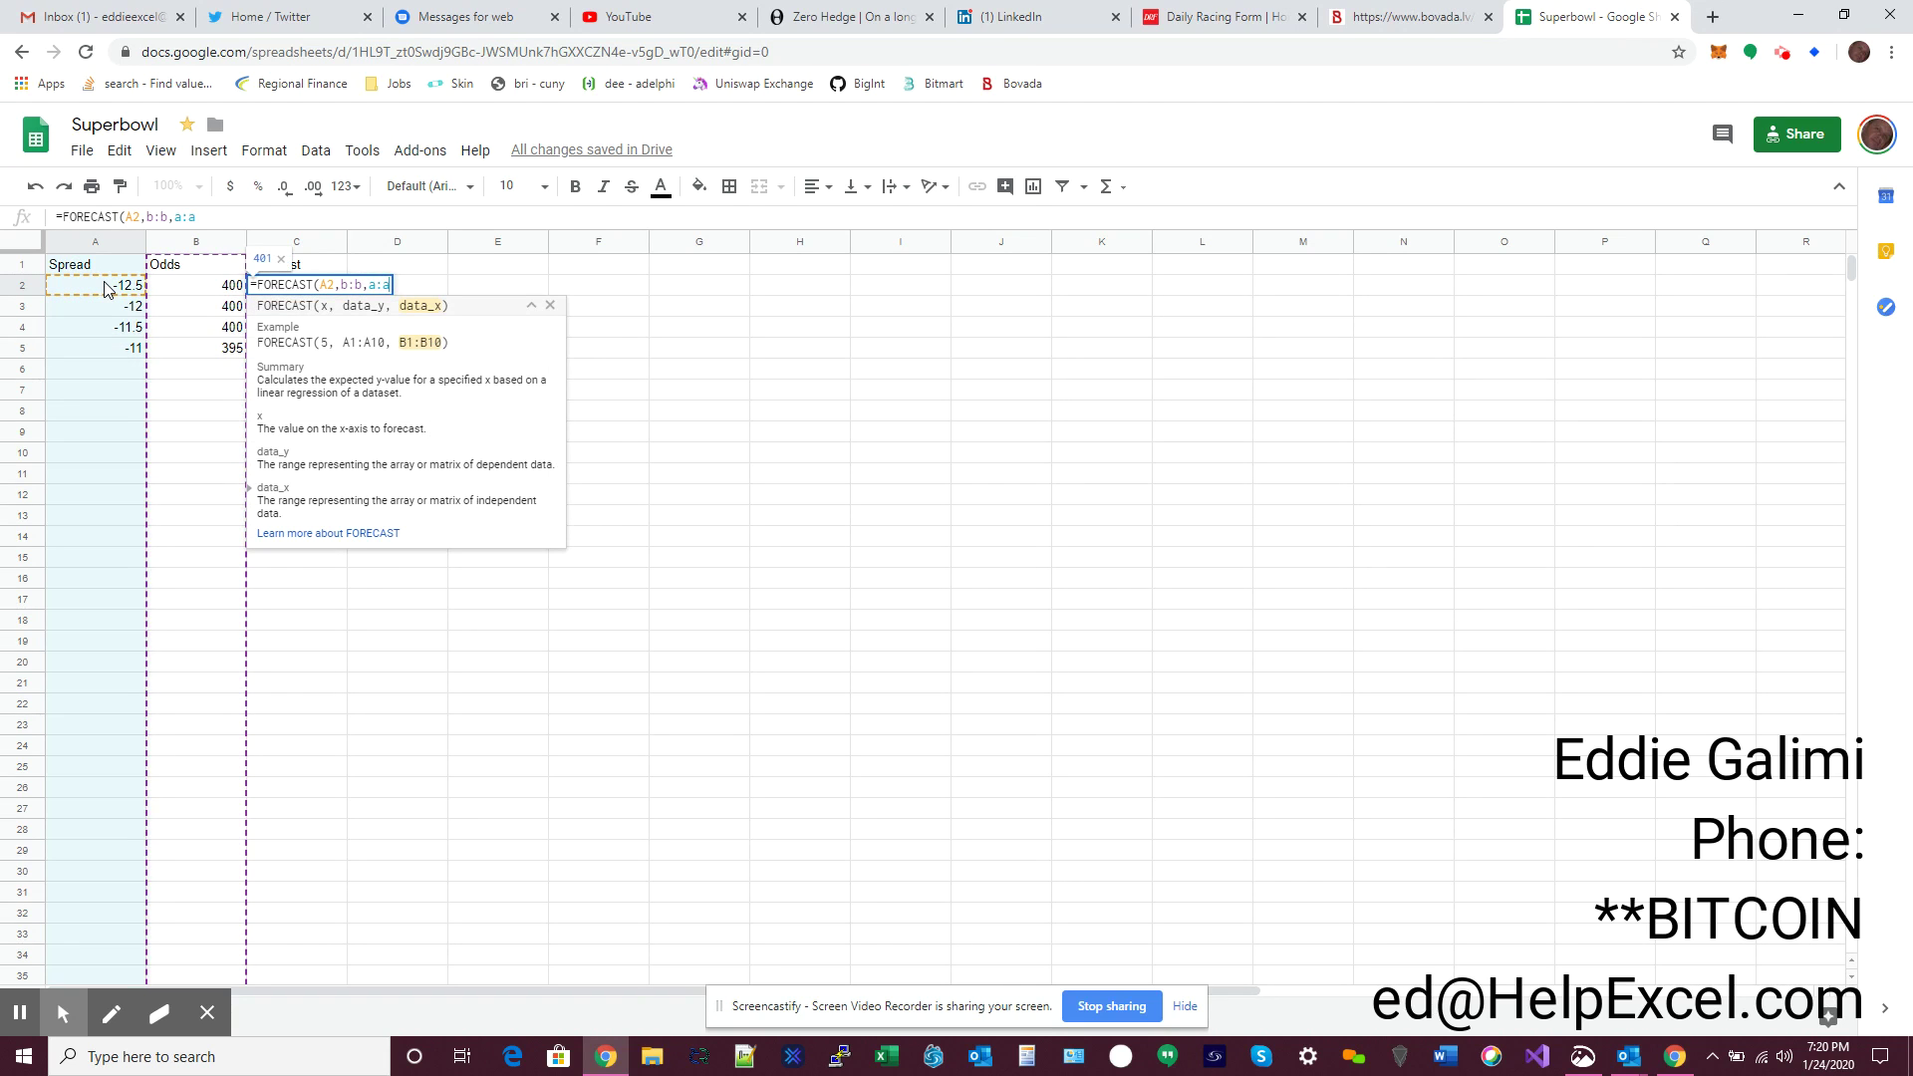
{"action": "key", "text": "Return"}
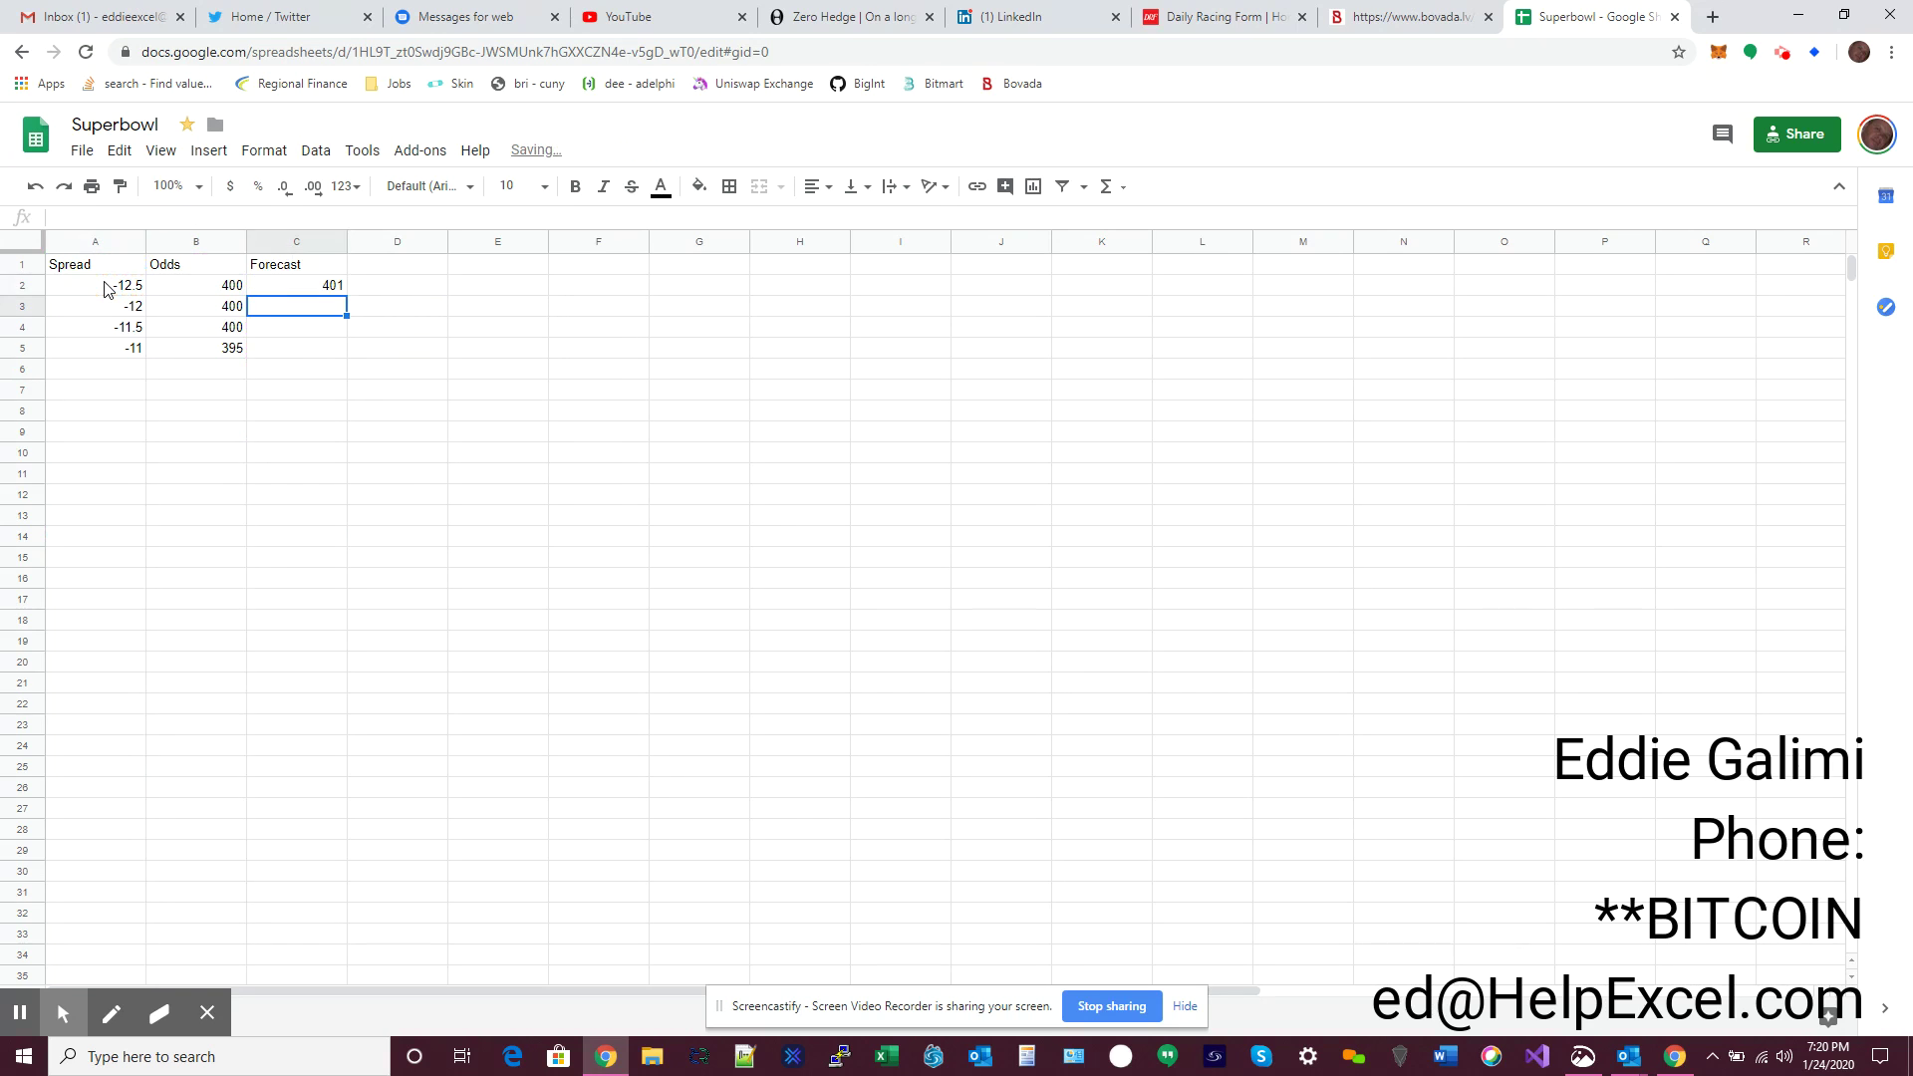
Copy the forecast formula from C2 down through C5.
{"action": "key", "text": "Up"}
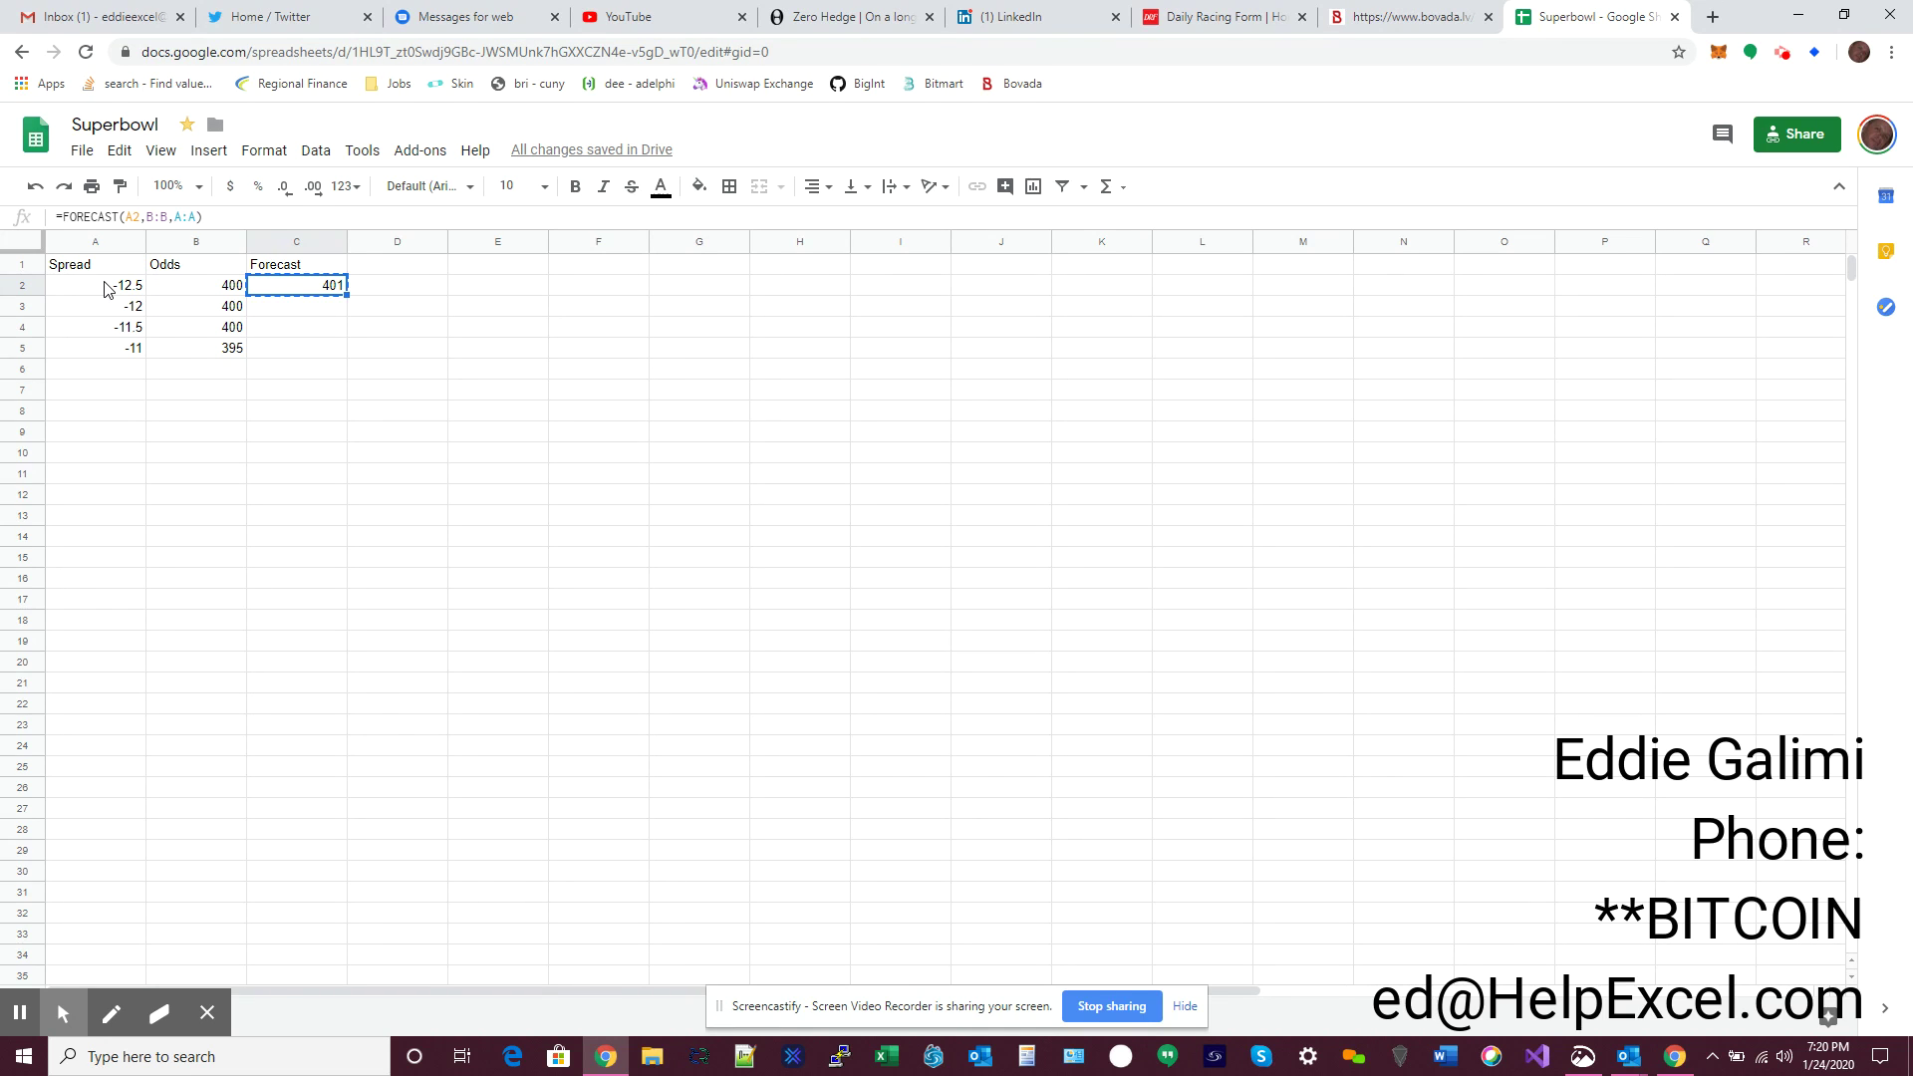
{"action": "key", "text": "shift+Down"}
{"action": "key", "text": "shift+Down"}
{"action": "key", "text": "shift+Down"}
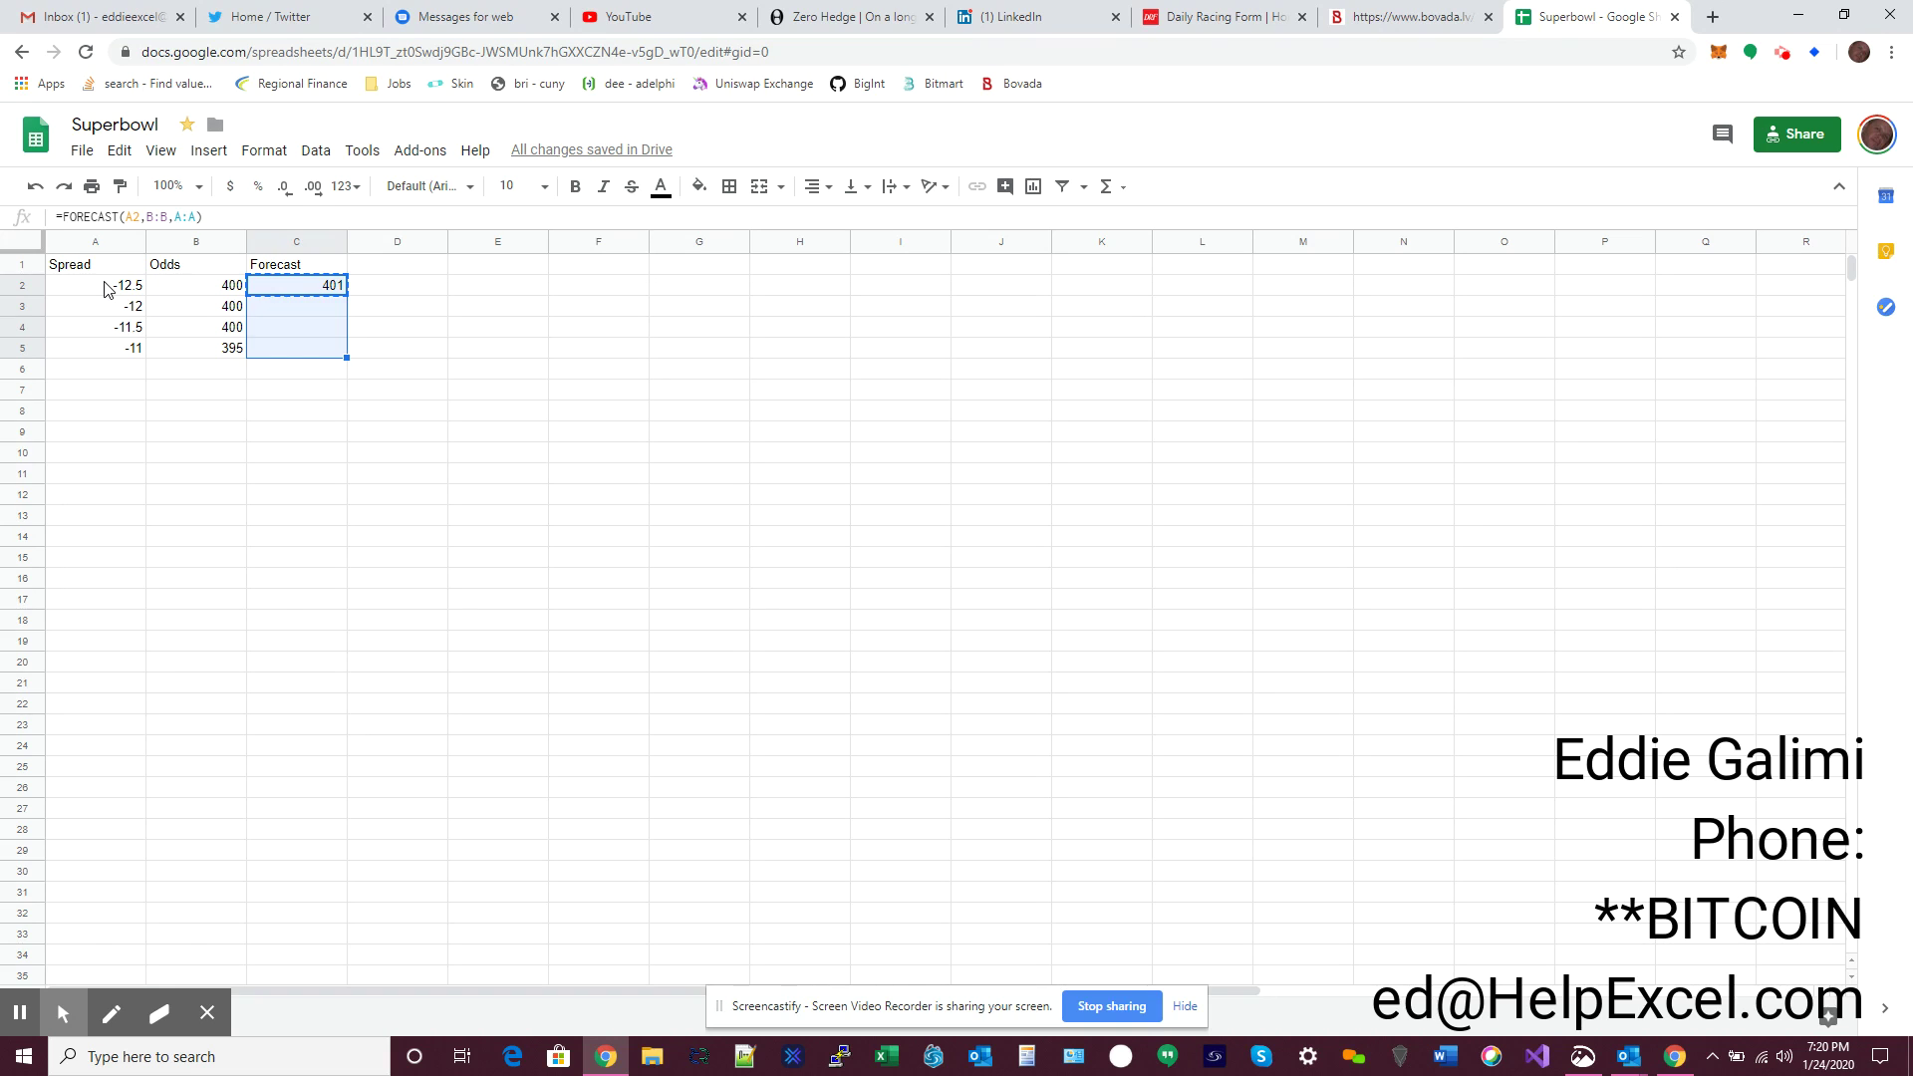
{"action": "type", "text": "401 399.5 398 396.5"}
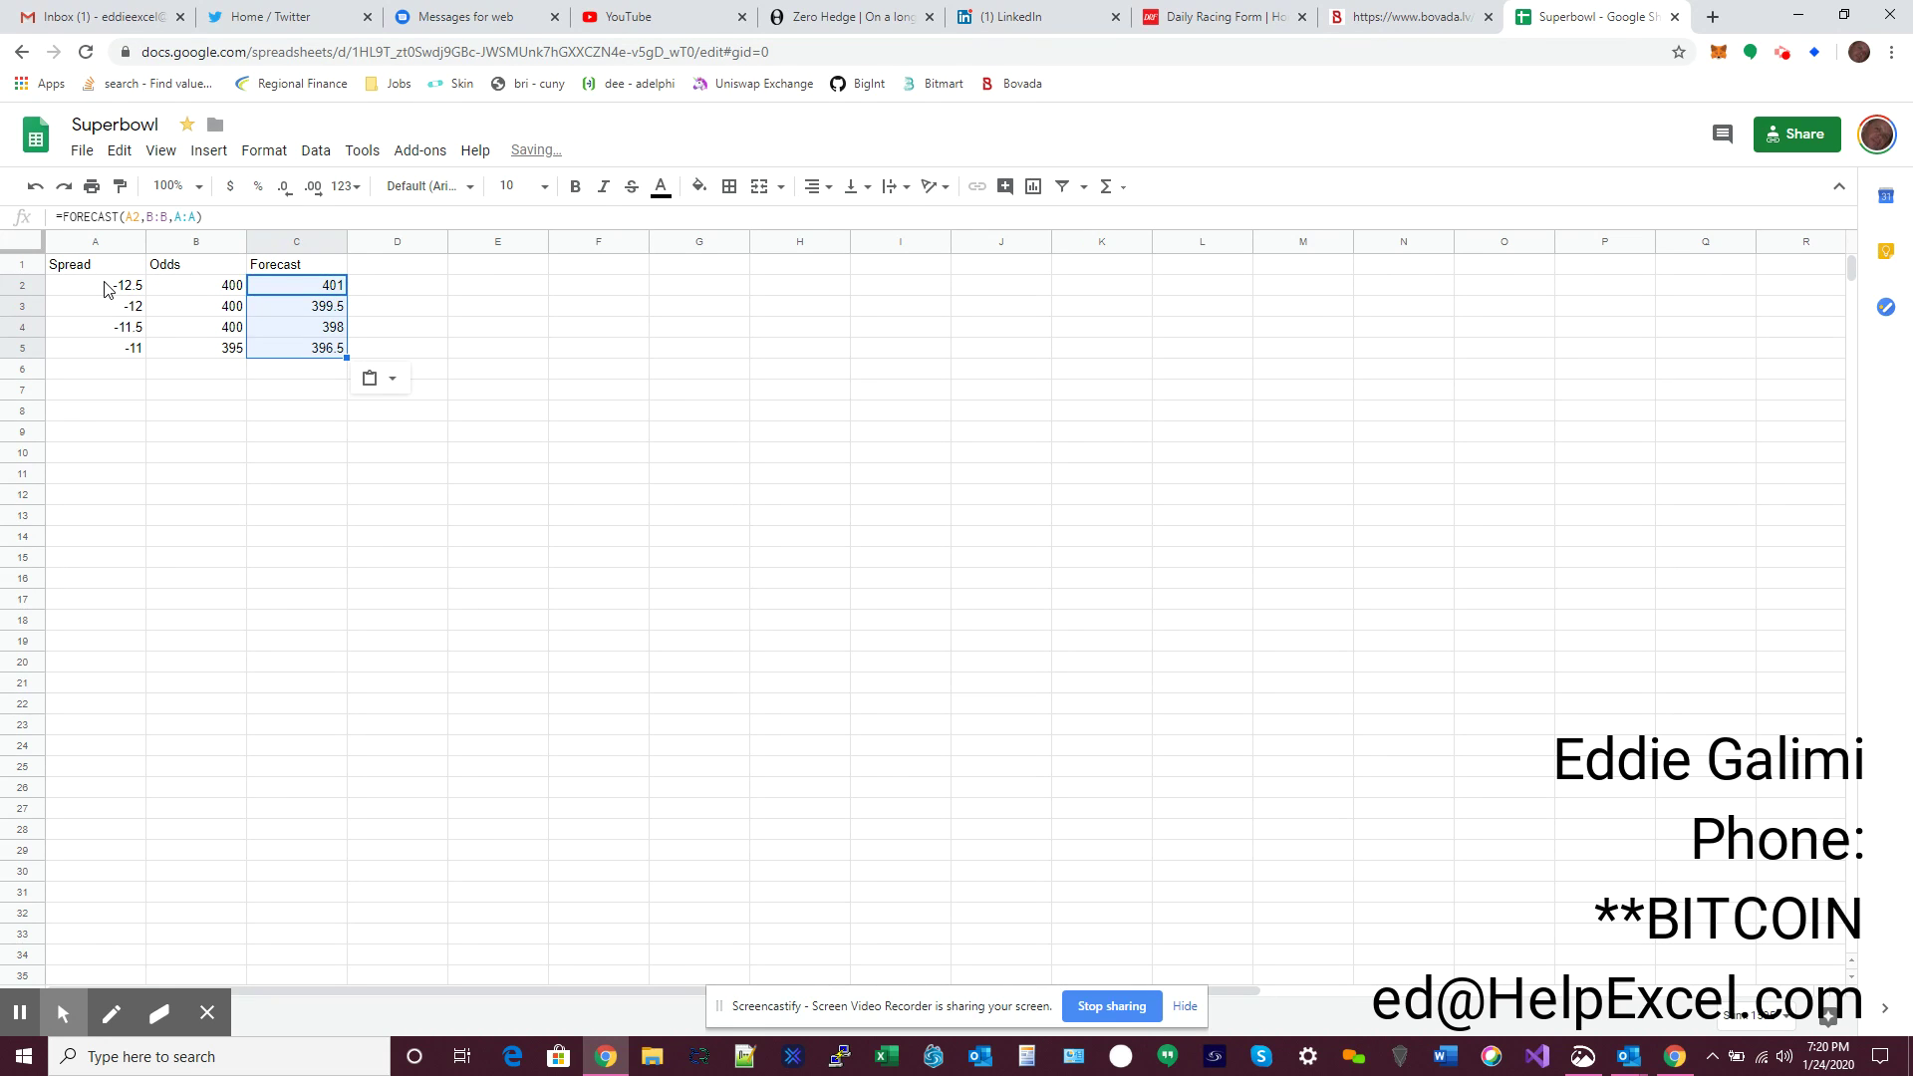
{"action": "key", "text": "Right"}
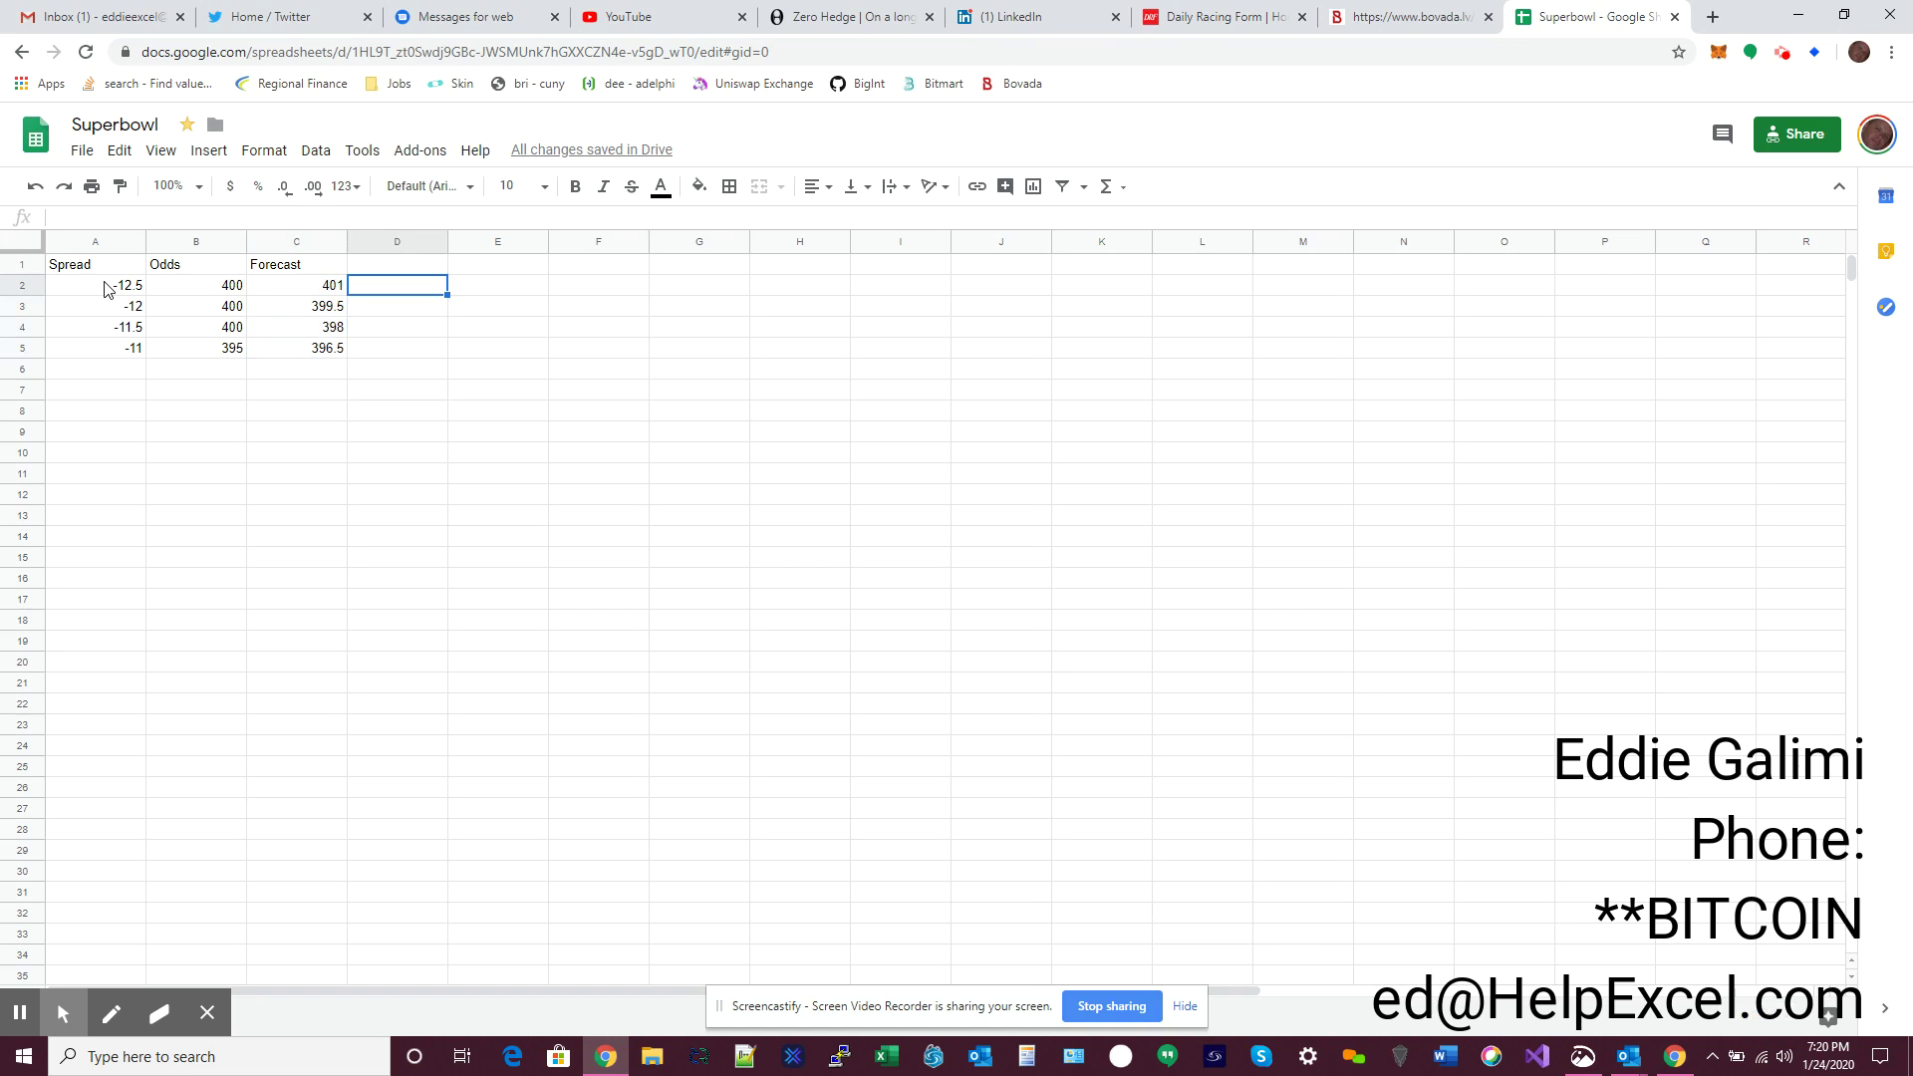
Examine the forecast values in C2 to C5 against the actual odds in column B.
{"action": "key", "text": "Left"}
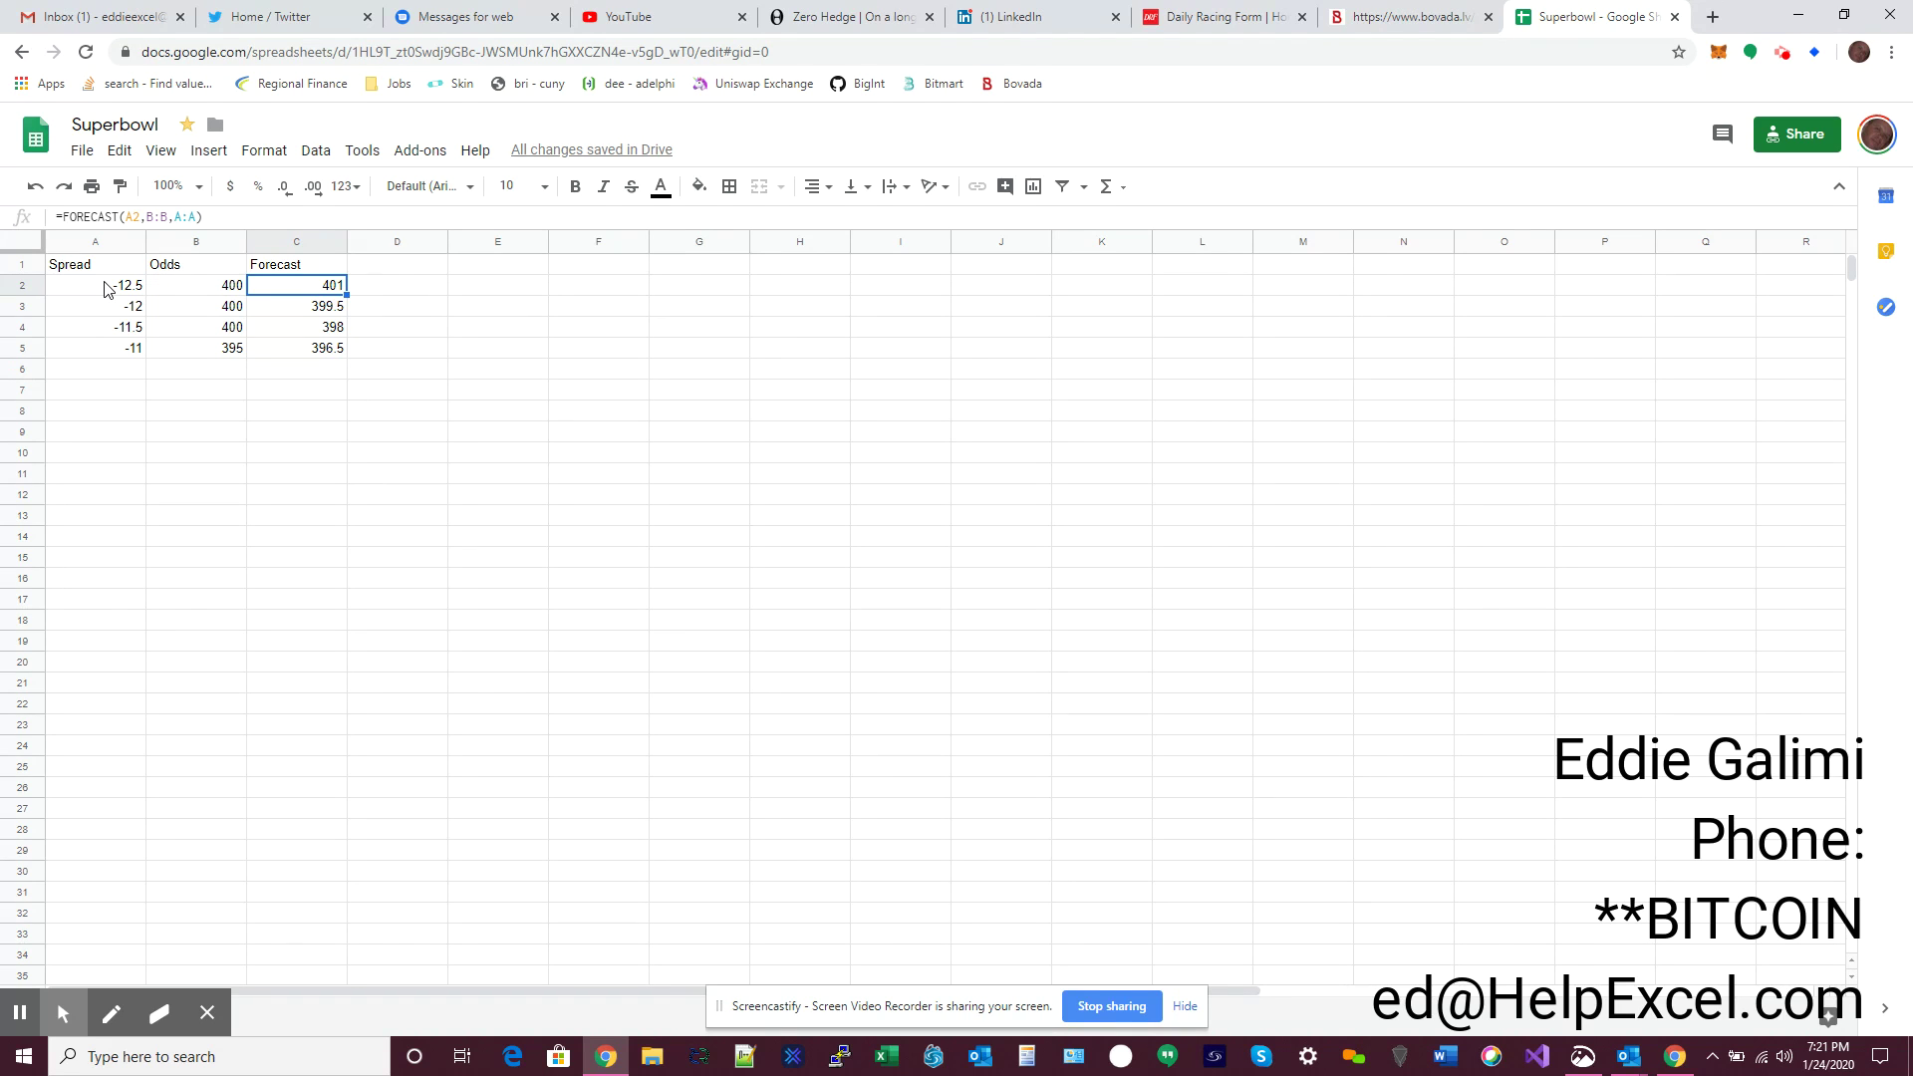
{"action": "key", "text": "Down"}
{"action": "key", "text": "Down"}
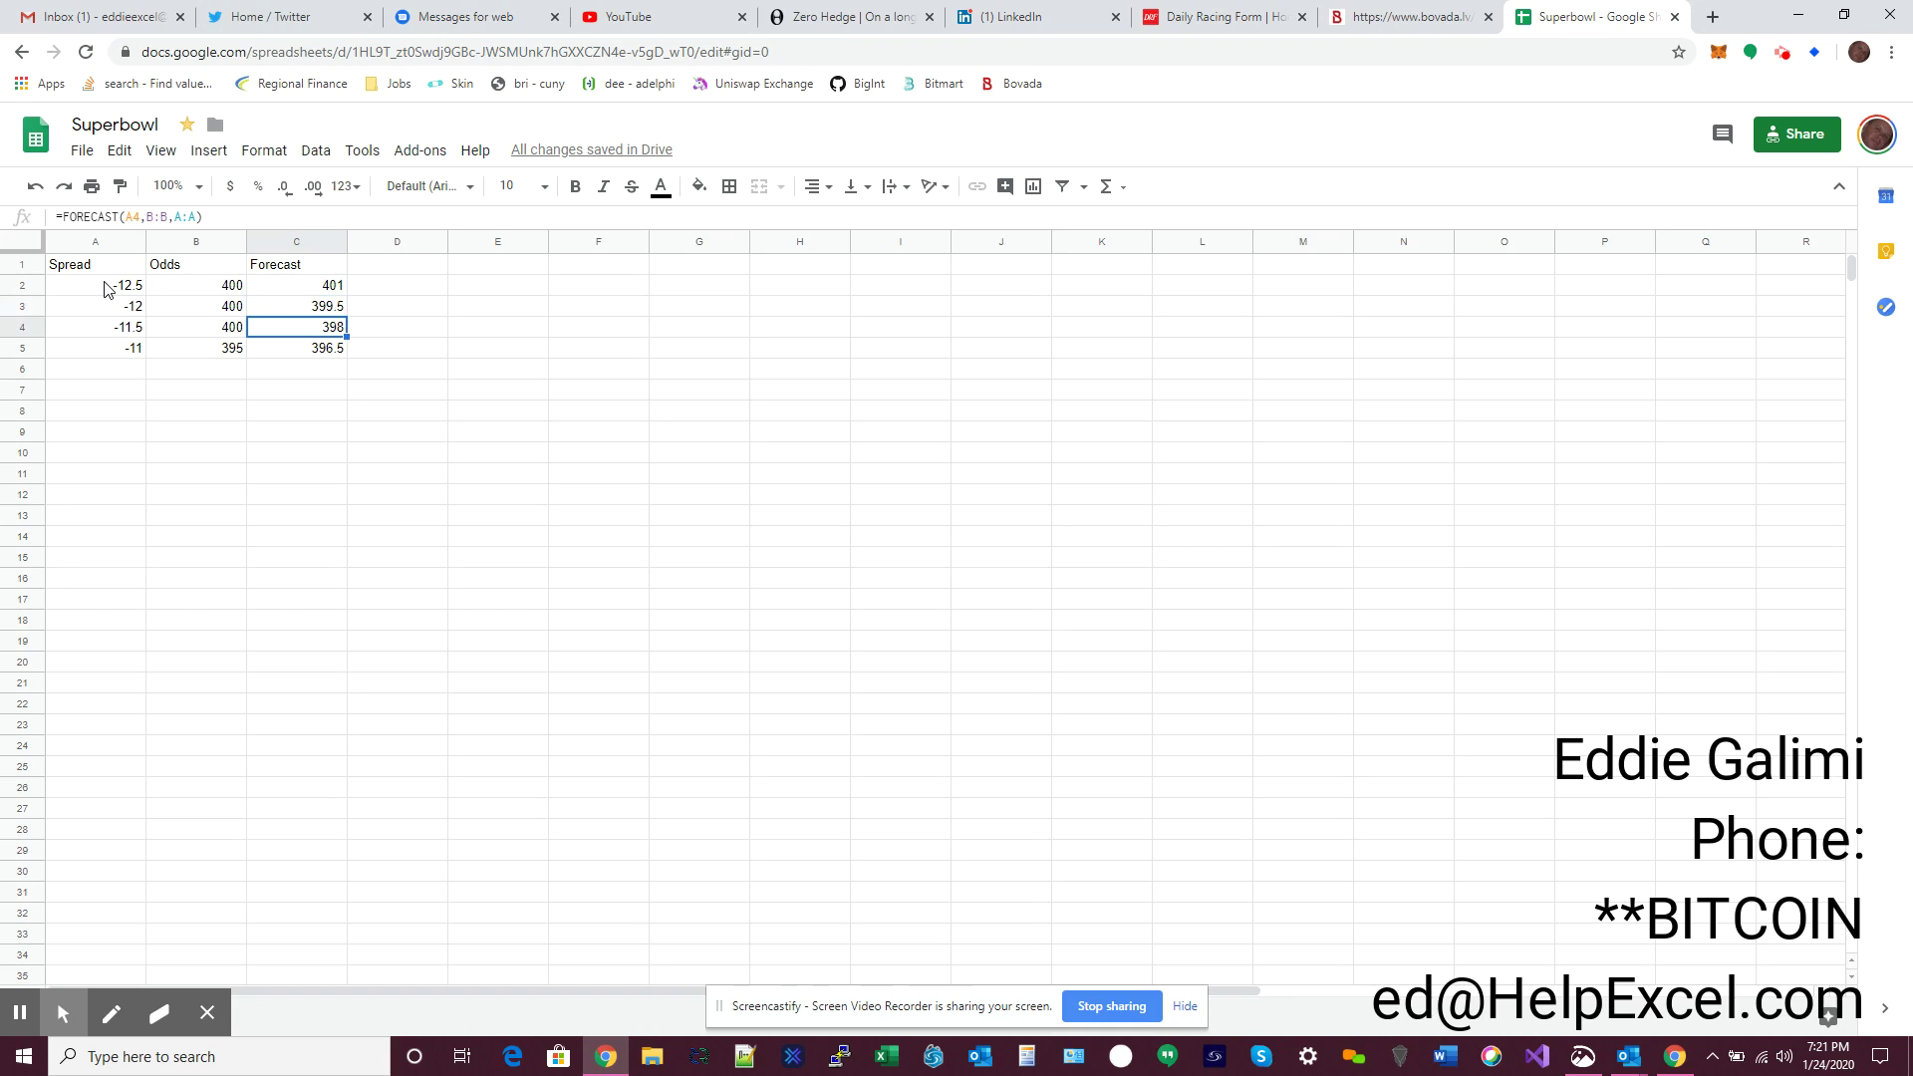
{"action": "key", "text": "Down"}
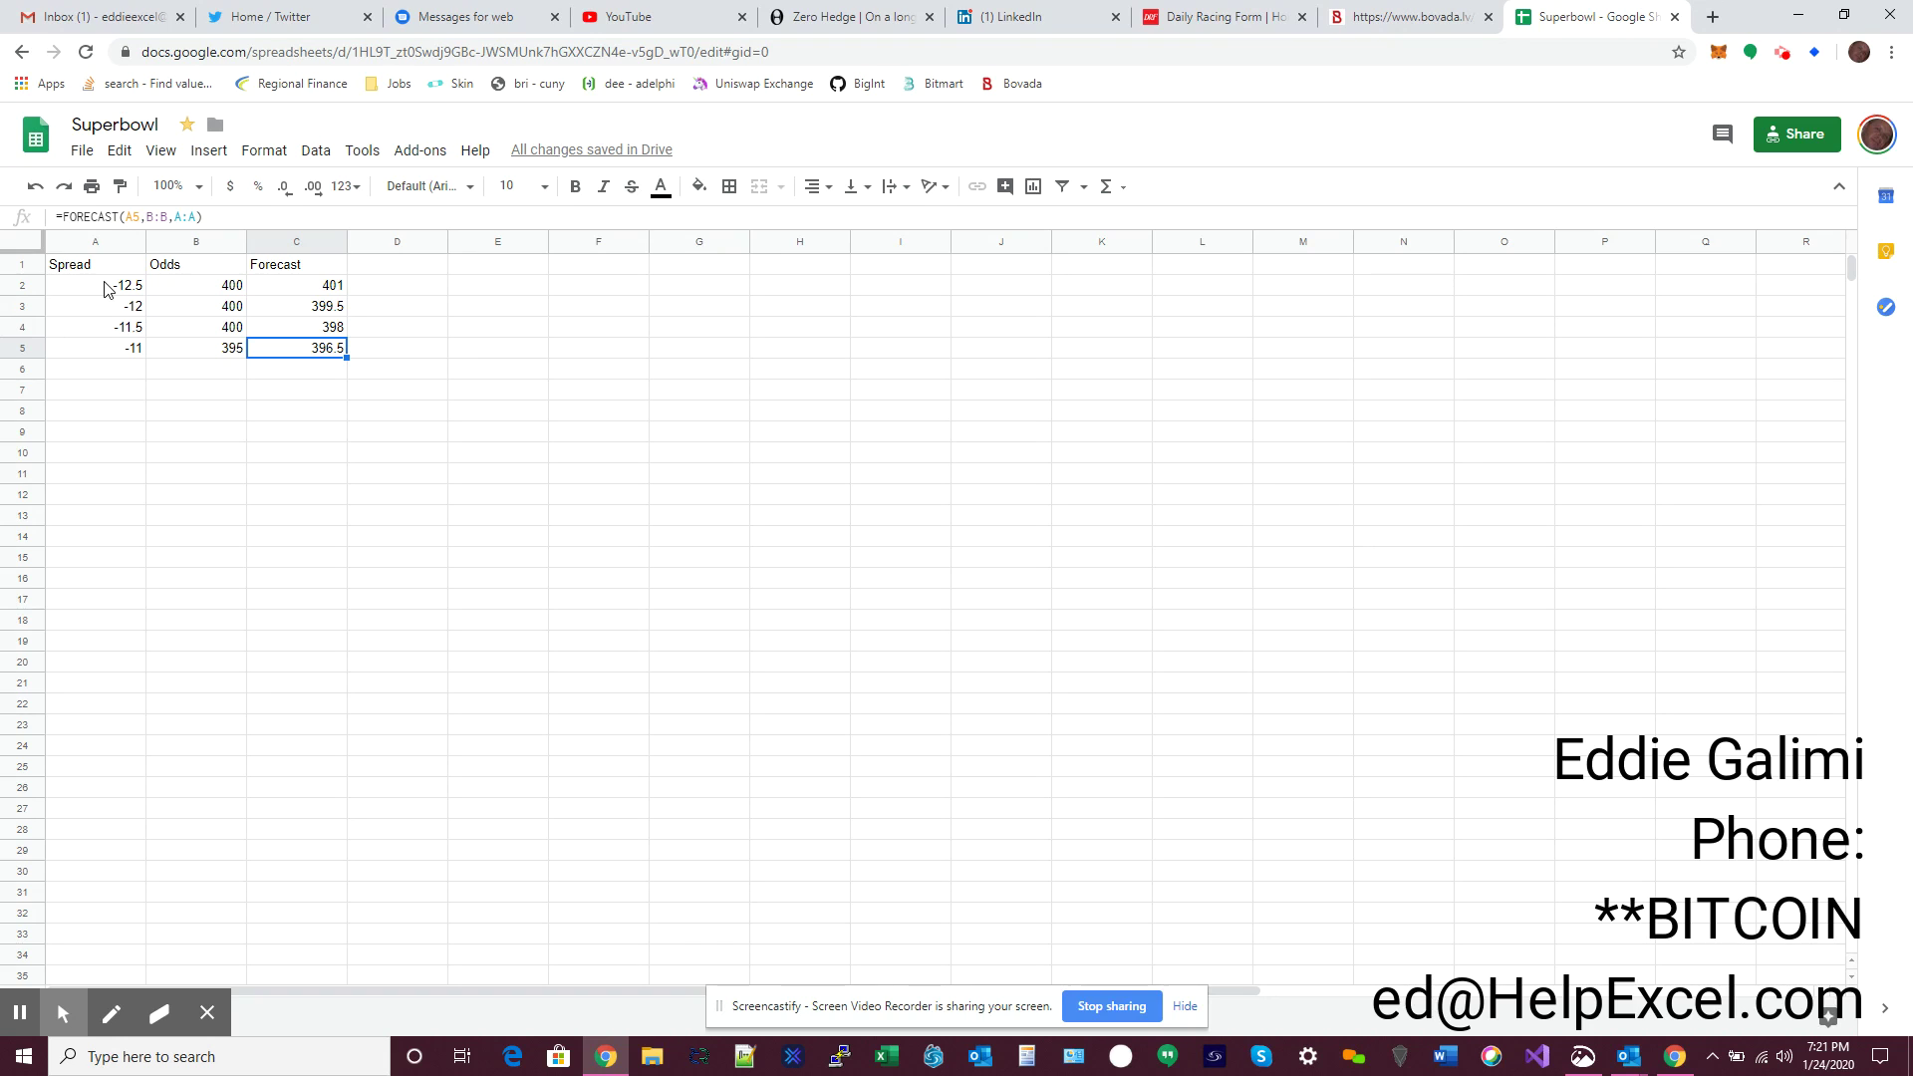
{"action": "key", "text": "Left"}
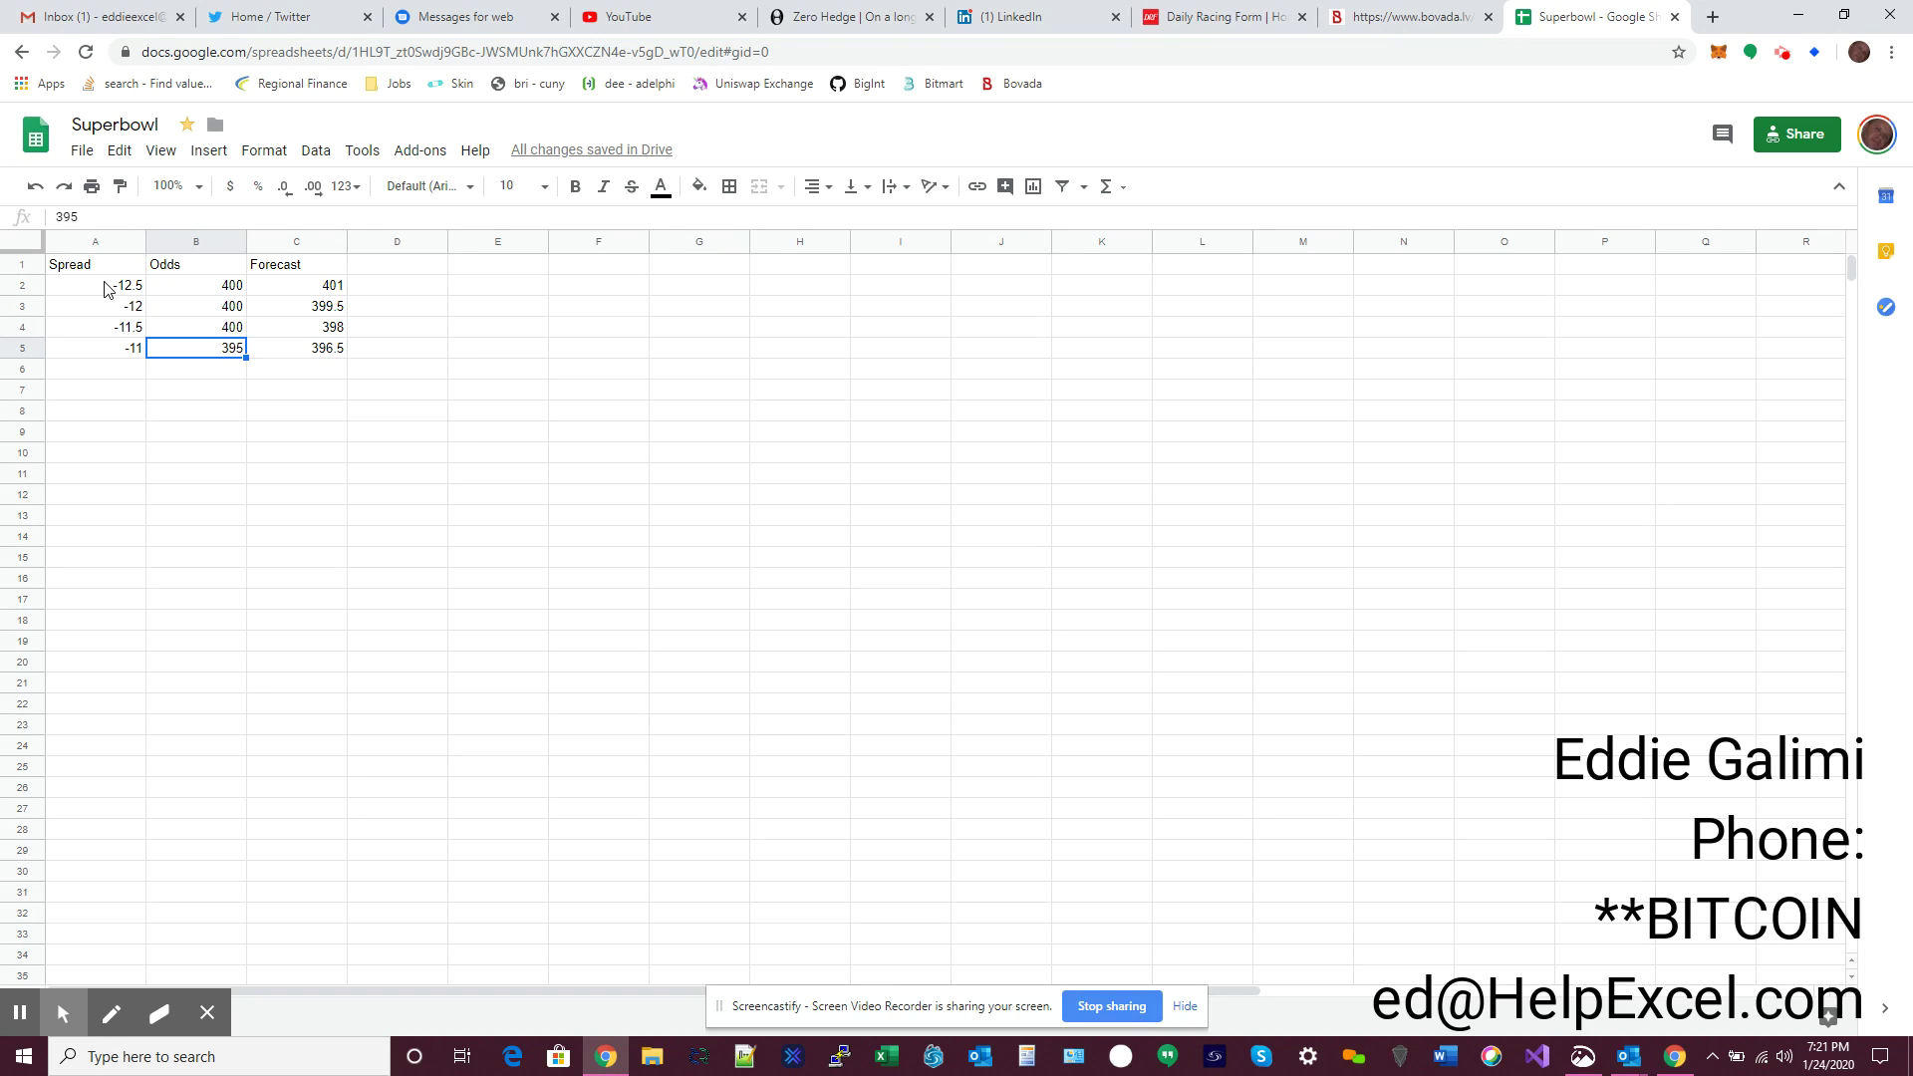
{"action": "key", "text": "Right"}
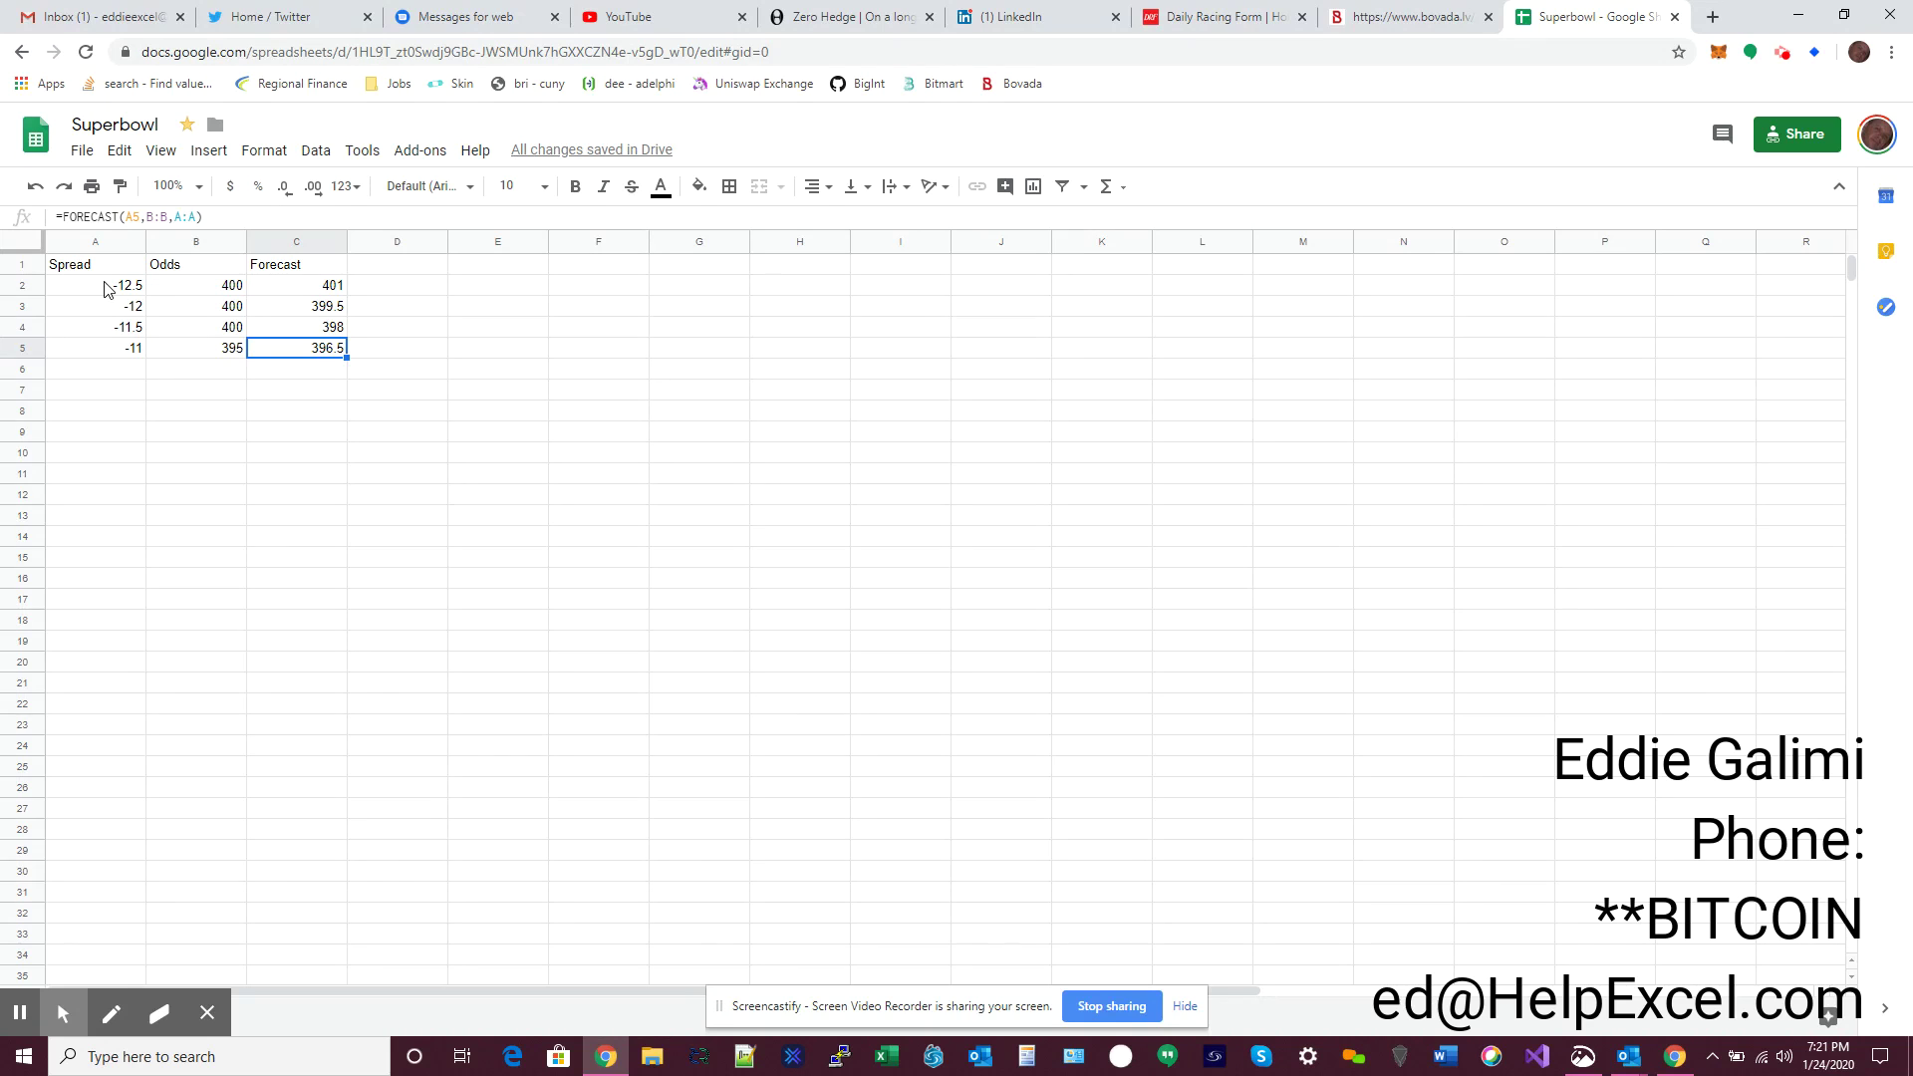
Center the contents of the Spread, Odds and Forecast columns (A to C) horizontally.
{"action": "left_click_drag", "start_coordinate": [100, 245], "coordinate": [284, 251]}
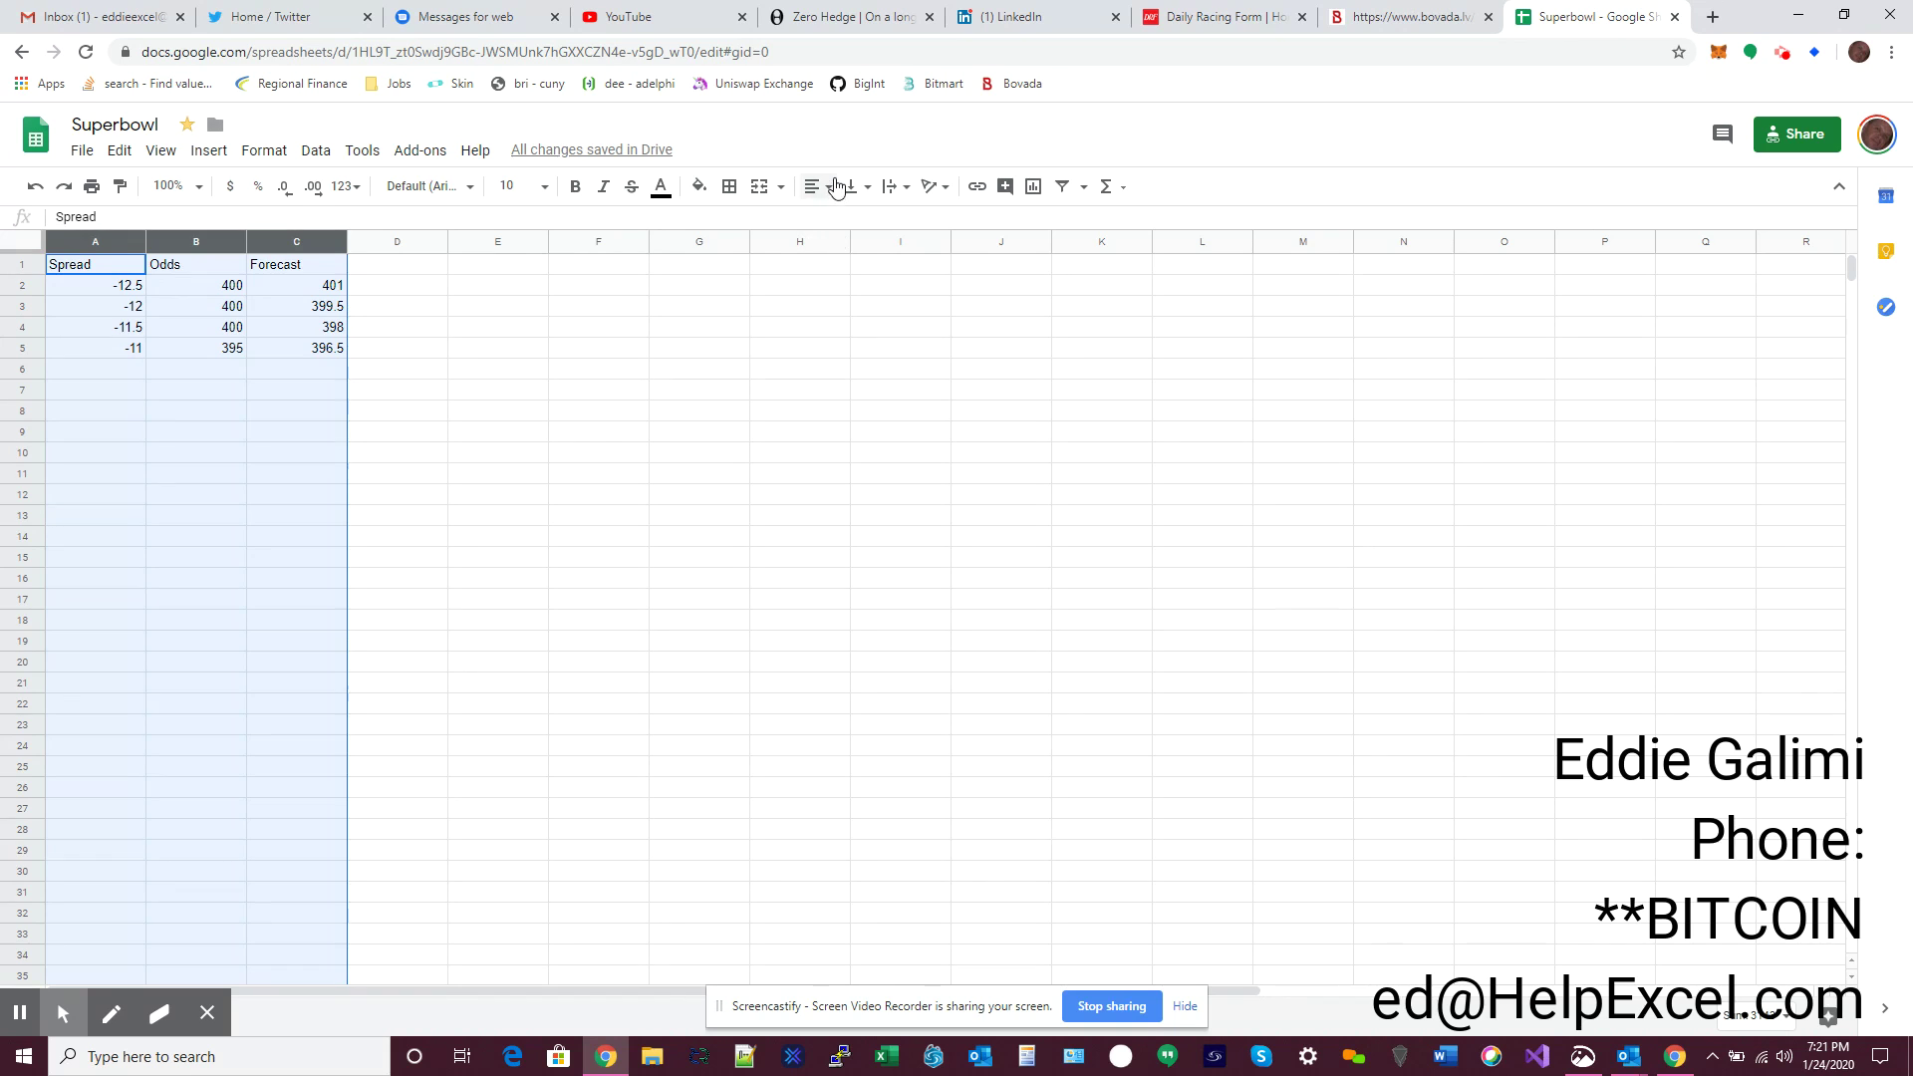
{"action": "left_click", "coordinate": [817, 187]}
{"action": "left_click", "coordinate": [837, 210]}
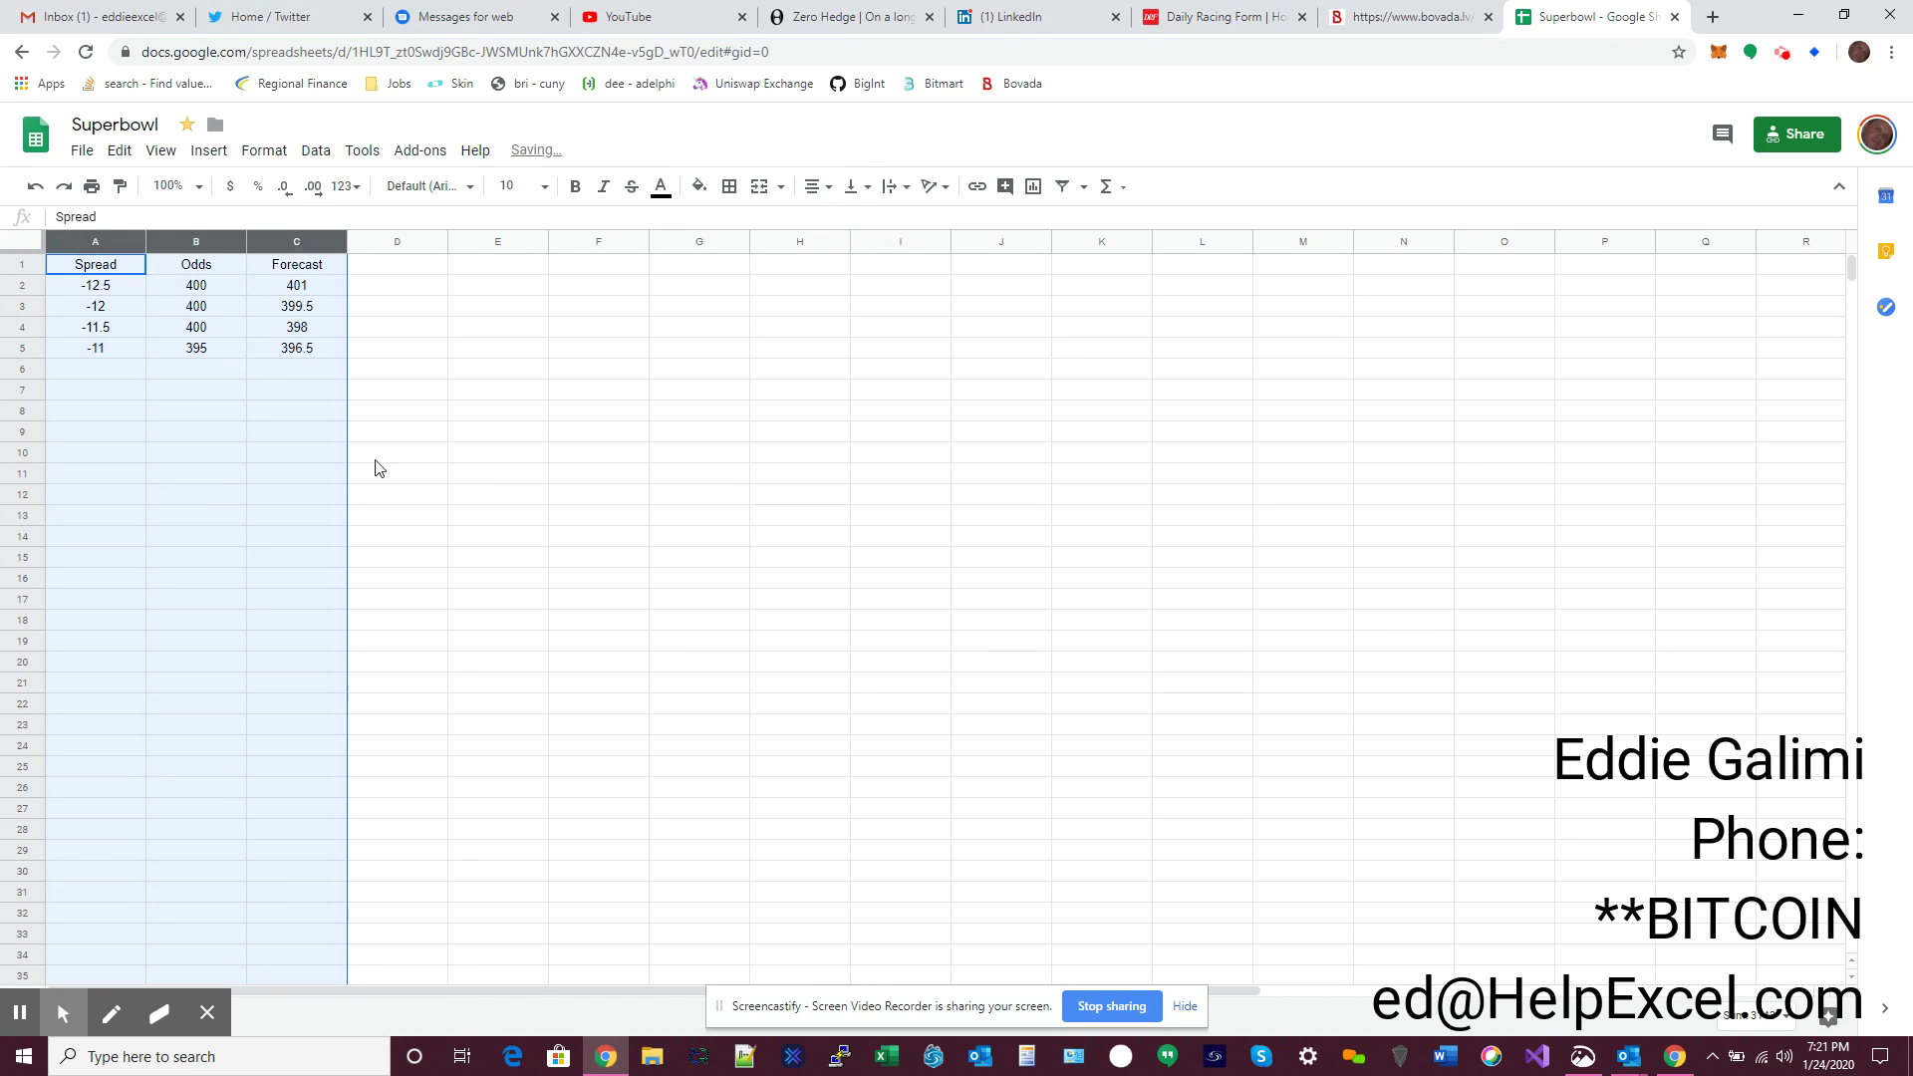
{"action": "left_click", "coordinate": [299, 368]}
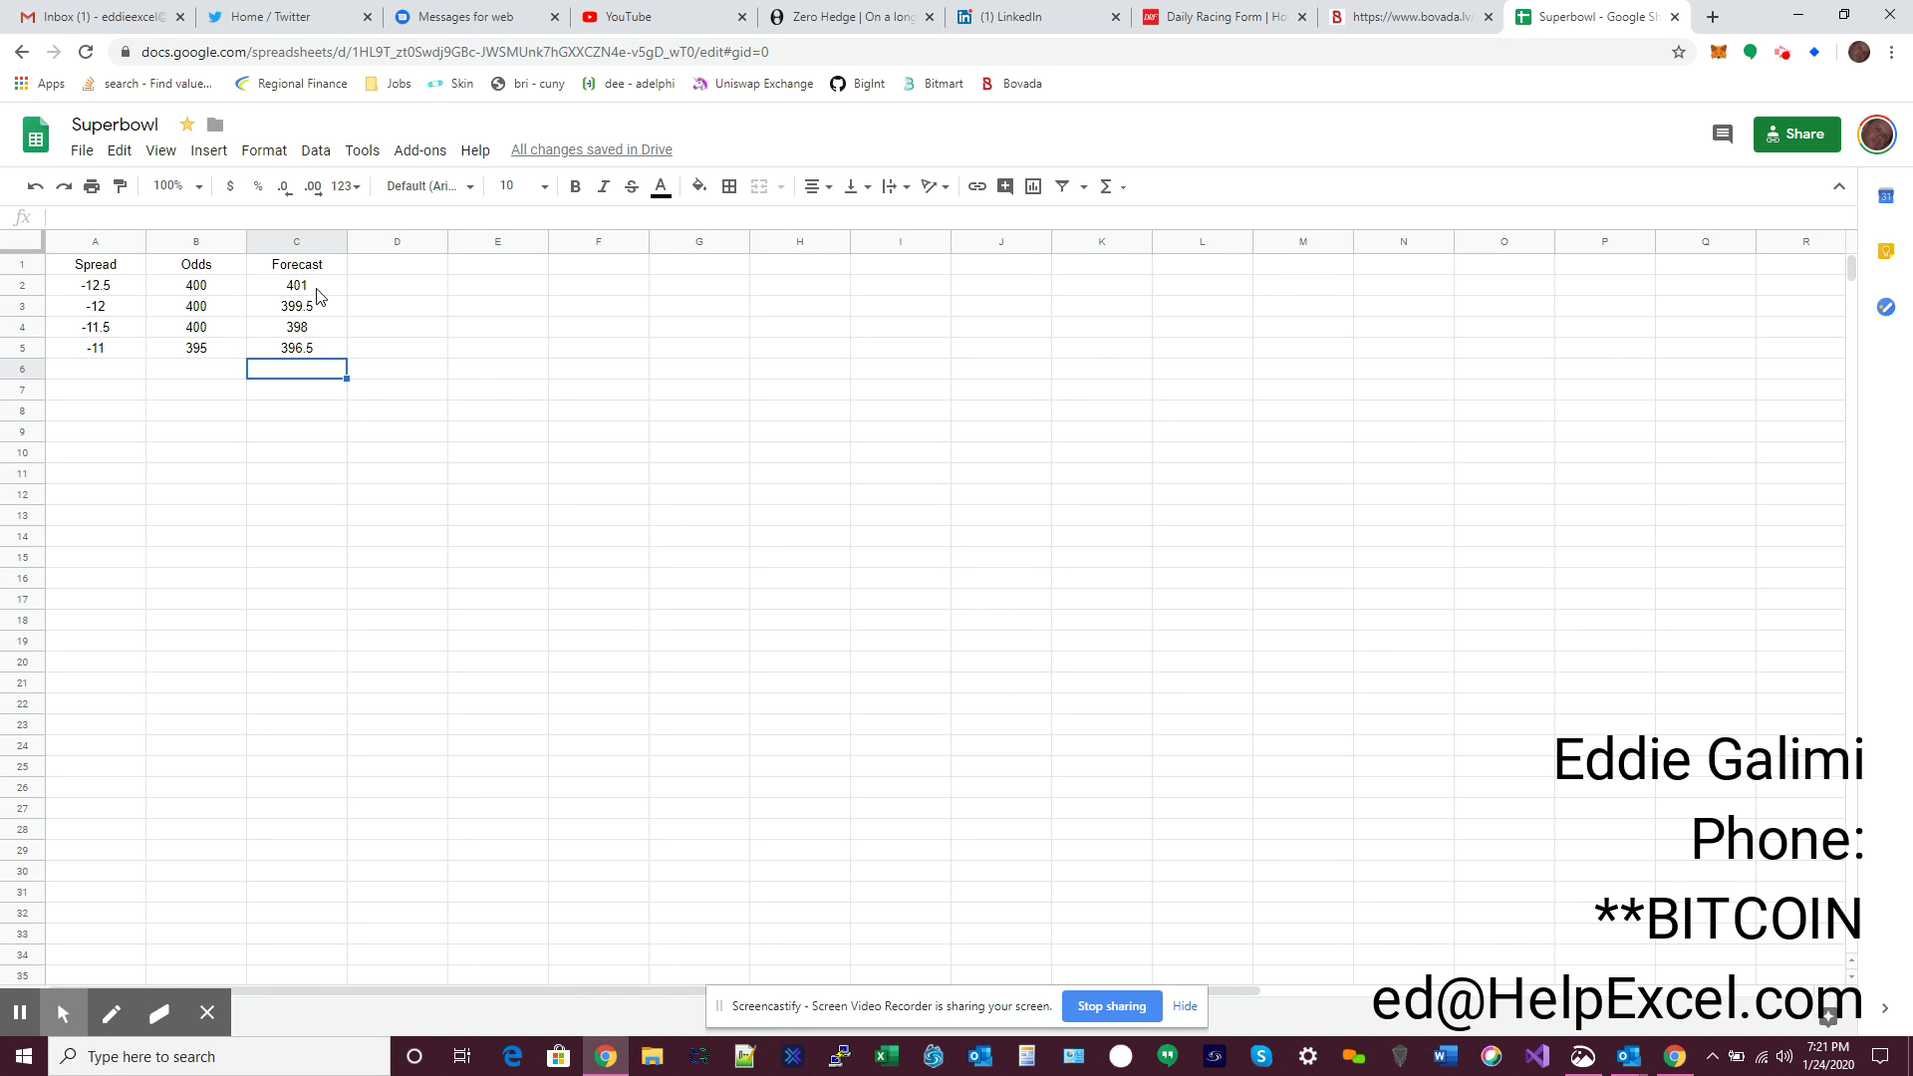
Add the column header Advantage in cell D1.
{"action": "left_click", "coordinate": [417, 267]}
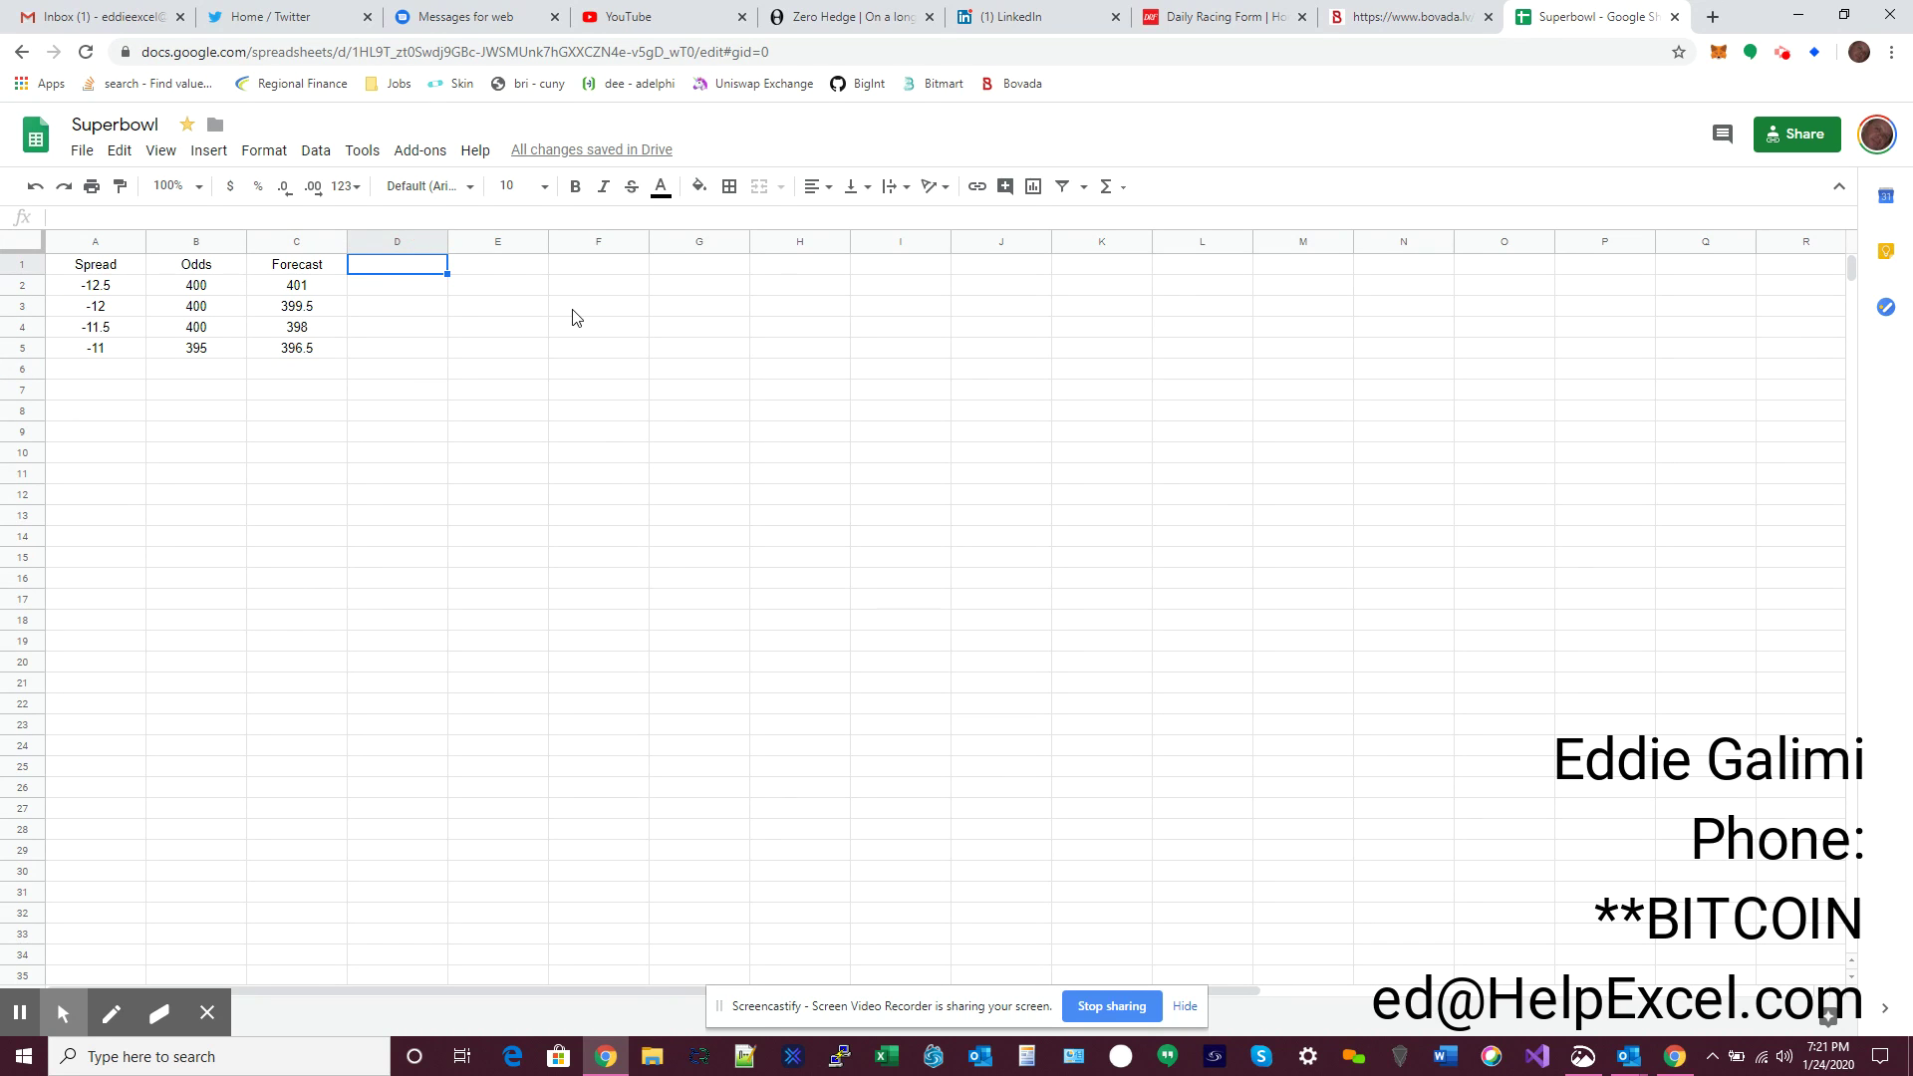
{"action": "type", "text": "Advantage"}
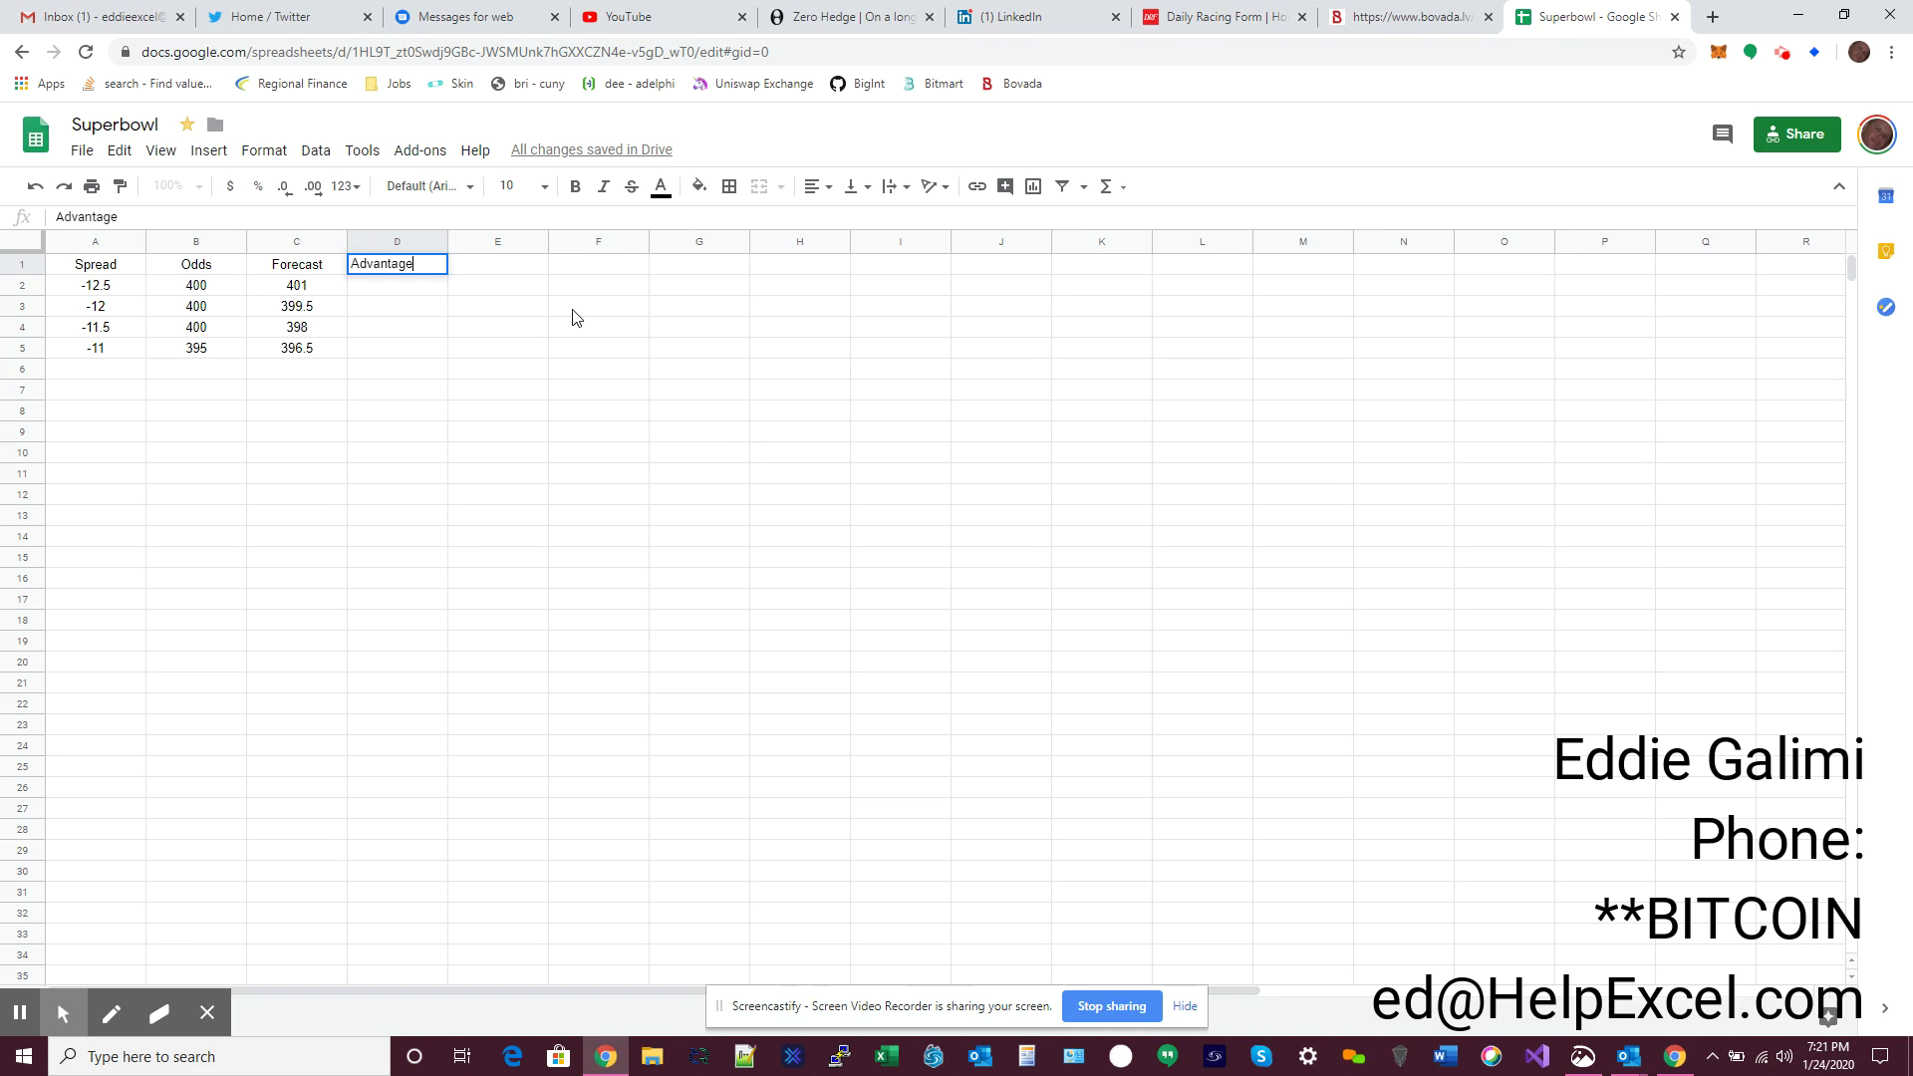
{"action": "key", "text": "Return"}
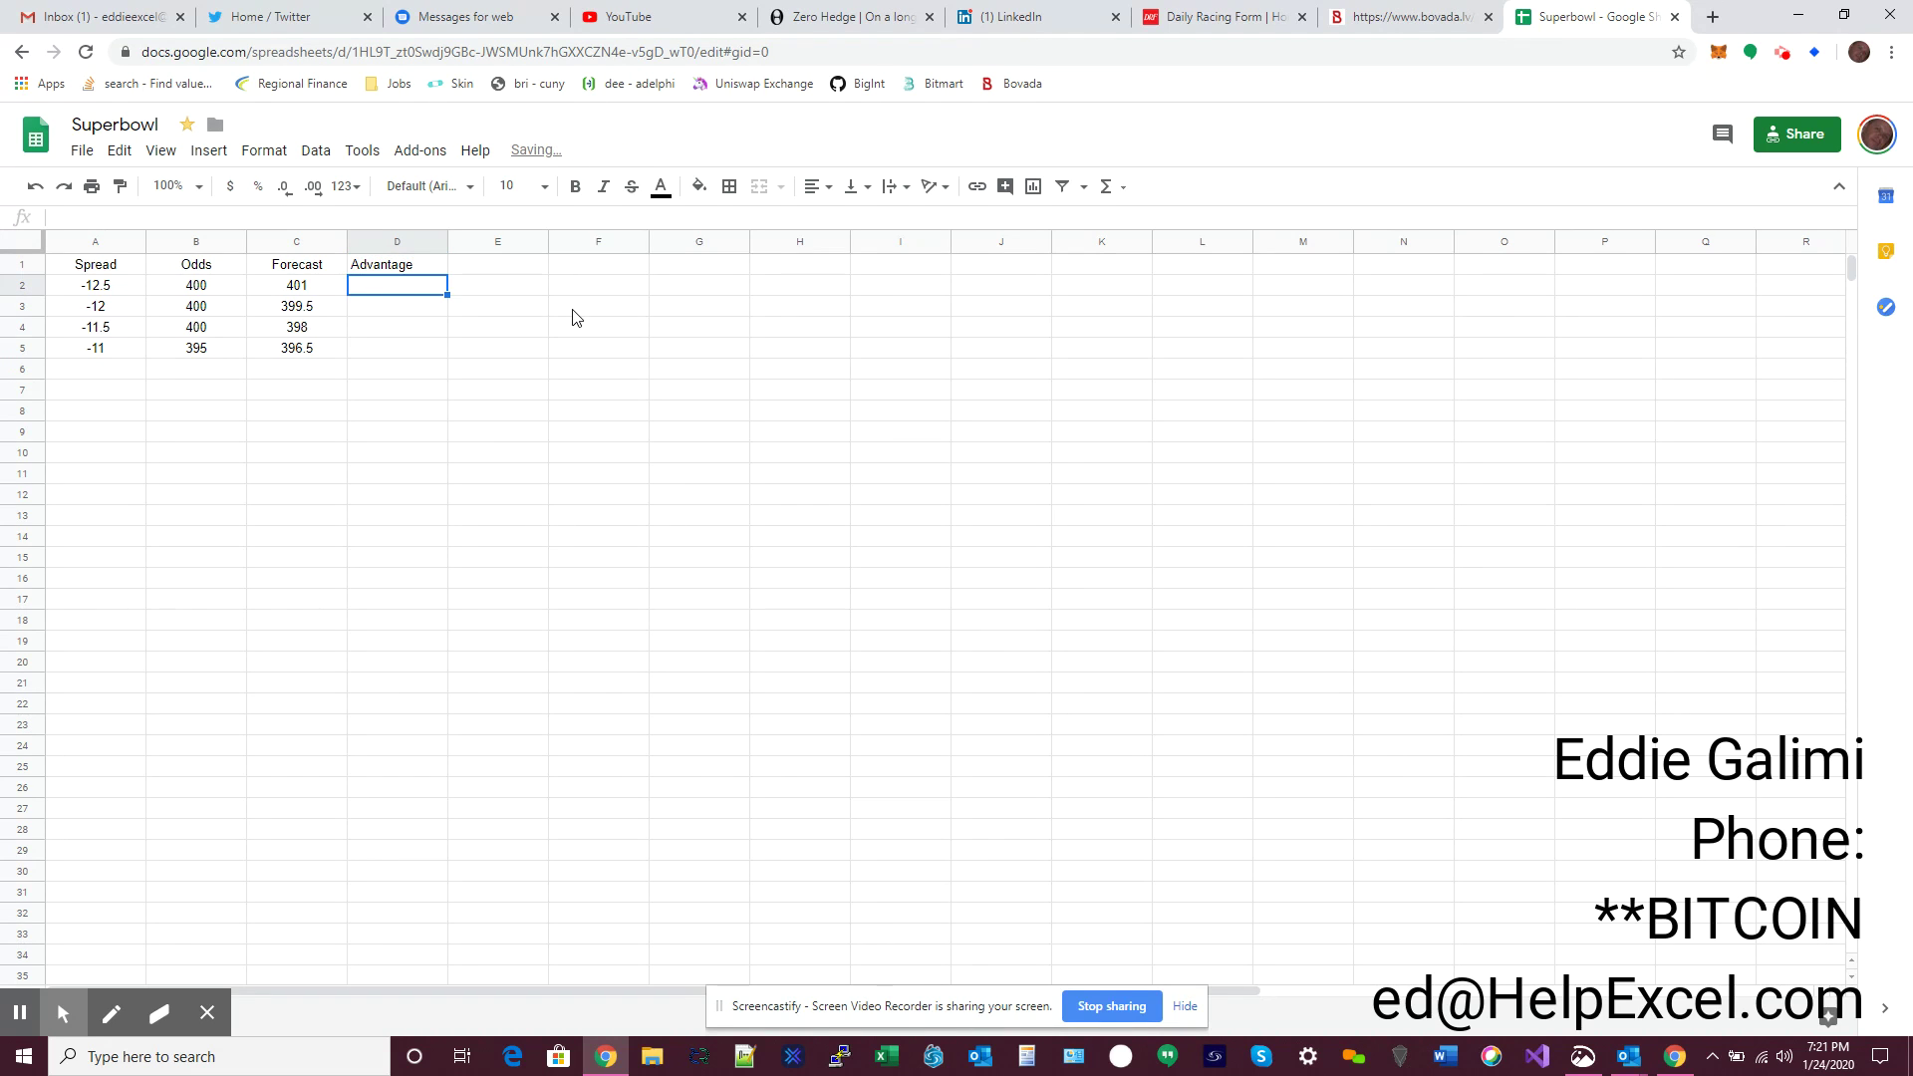
Calculate the first line's advantage in D2 by dividing its odds by its forecast, B2/C2.
{"action": "type", "text": "+"}
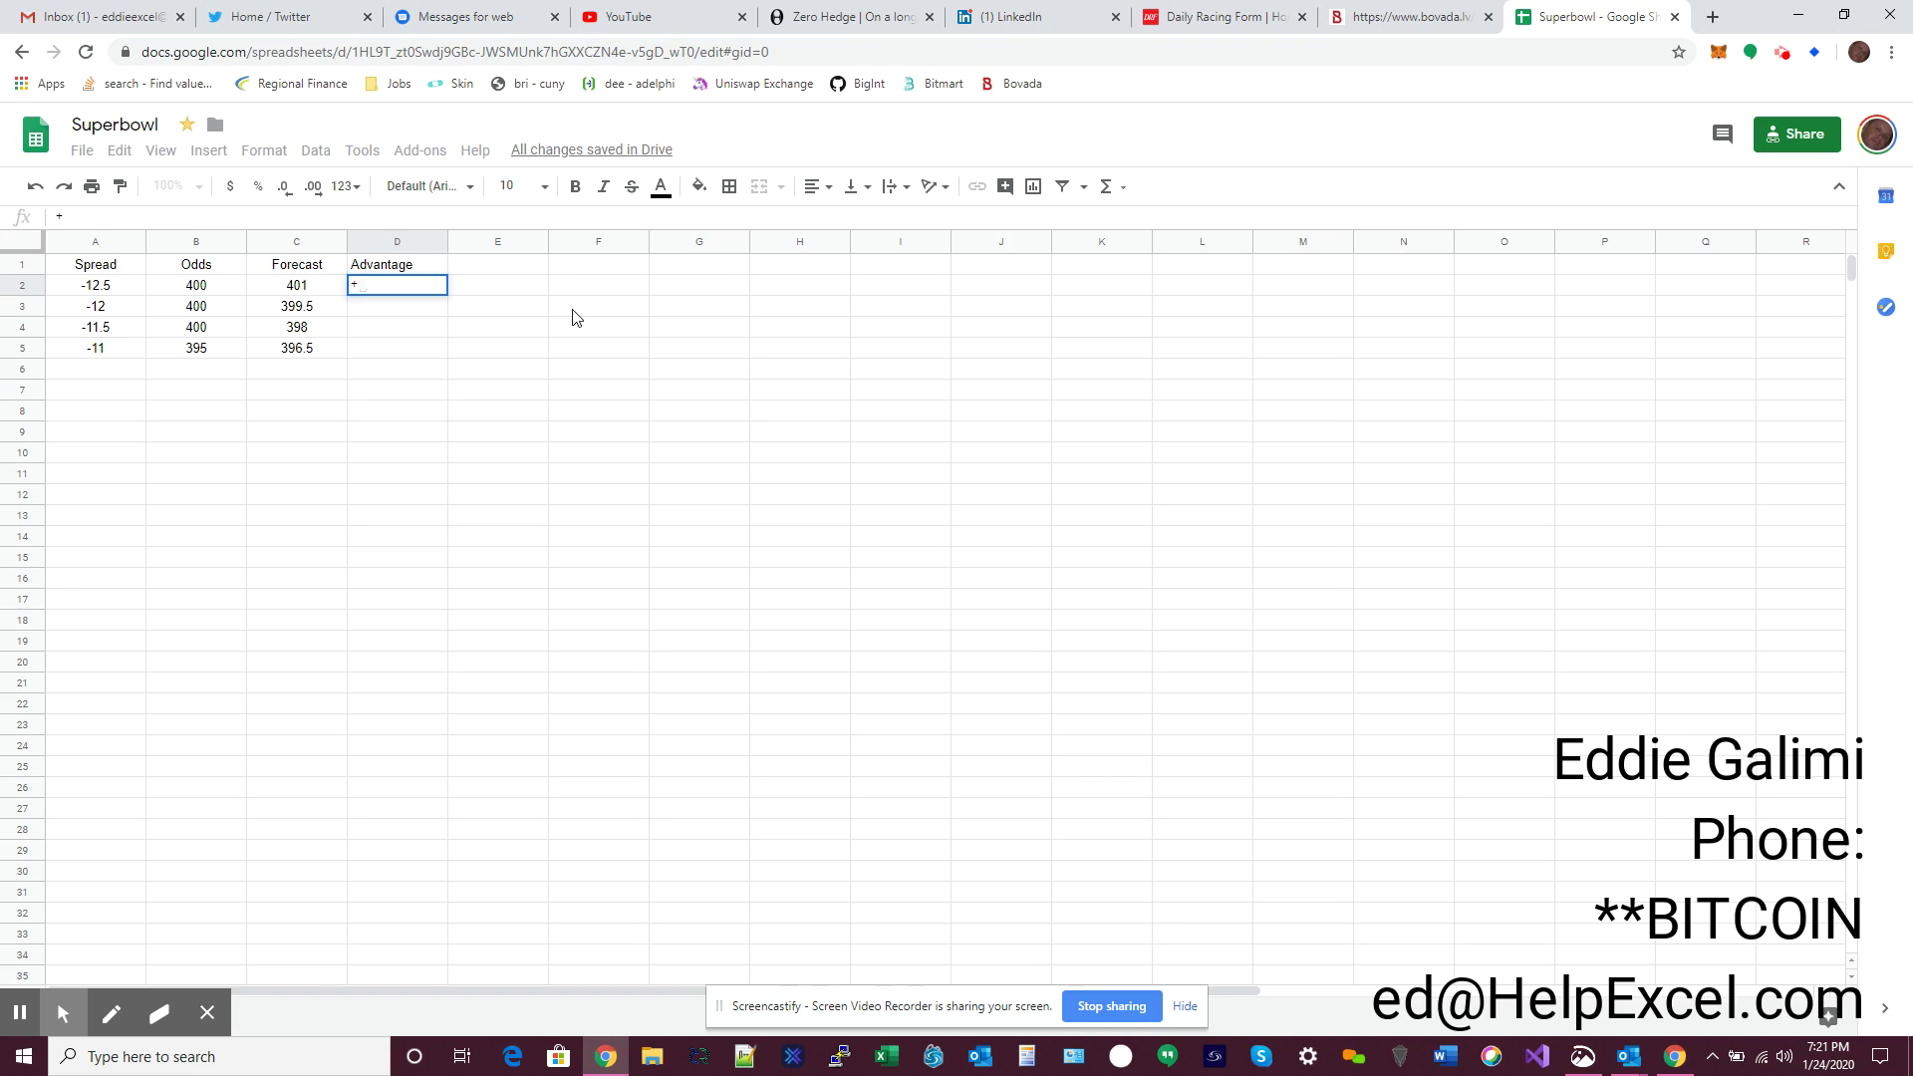
{"action": "key", "text": "Left"}
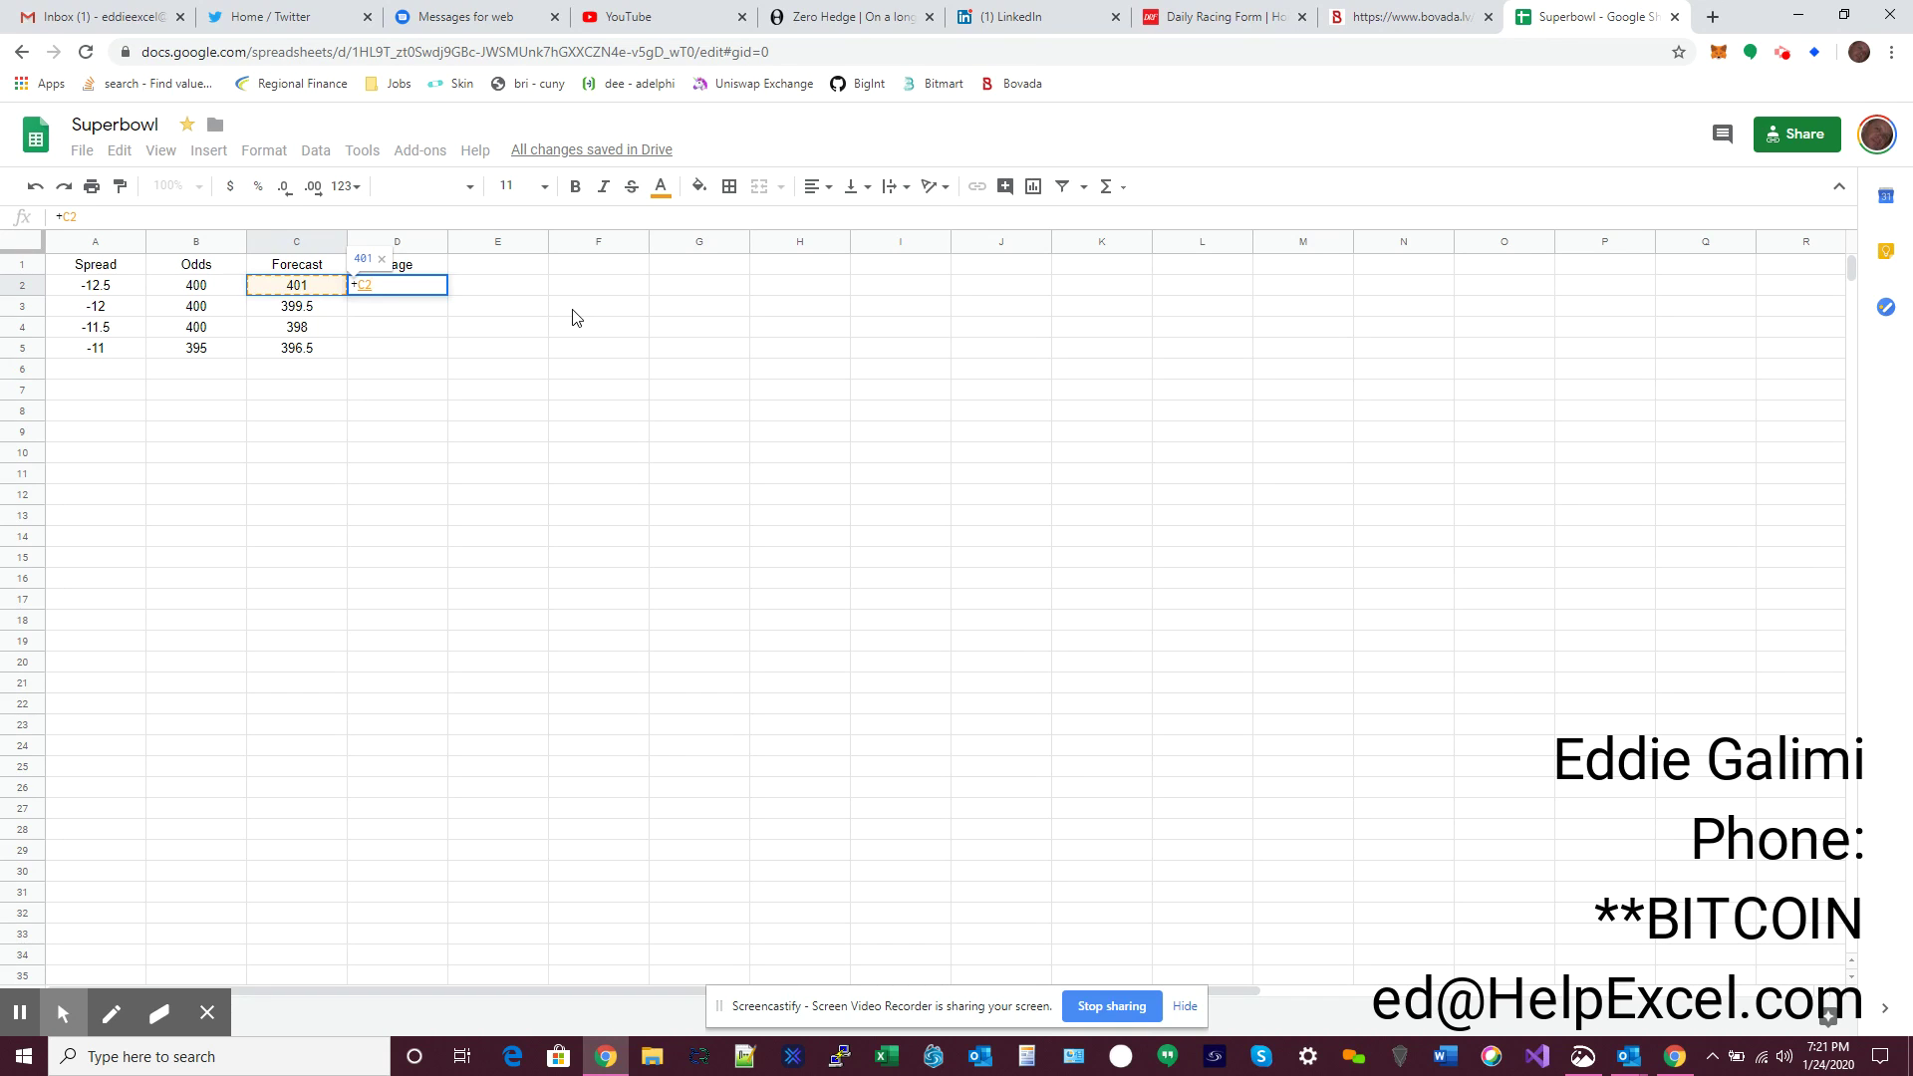
{"action": "key", "text": "Left"}
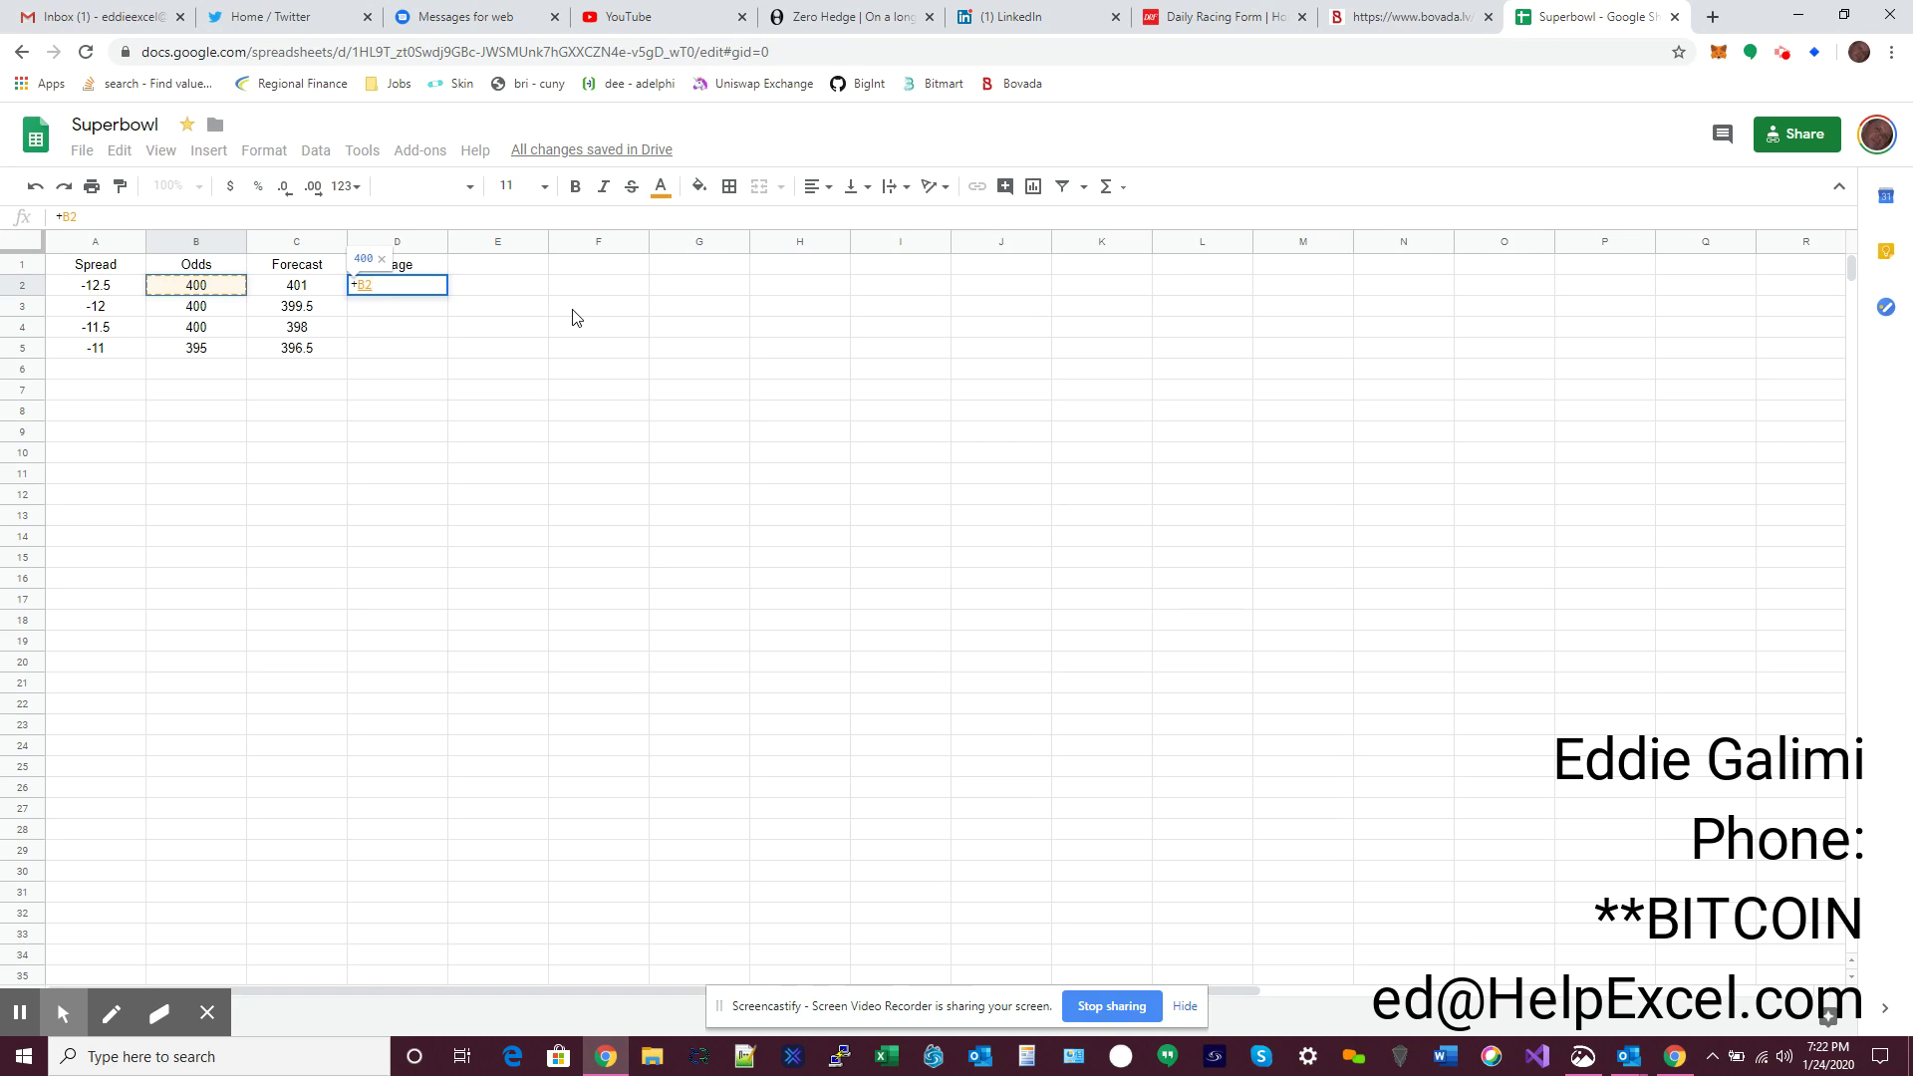
{"action": "type", "text": "/"}
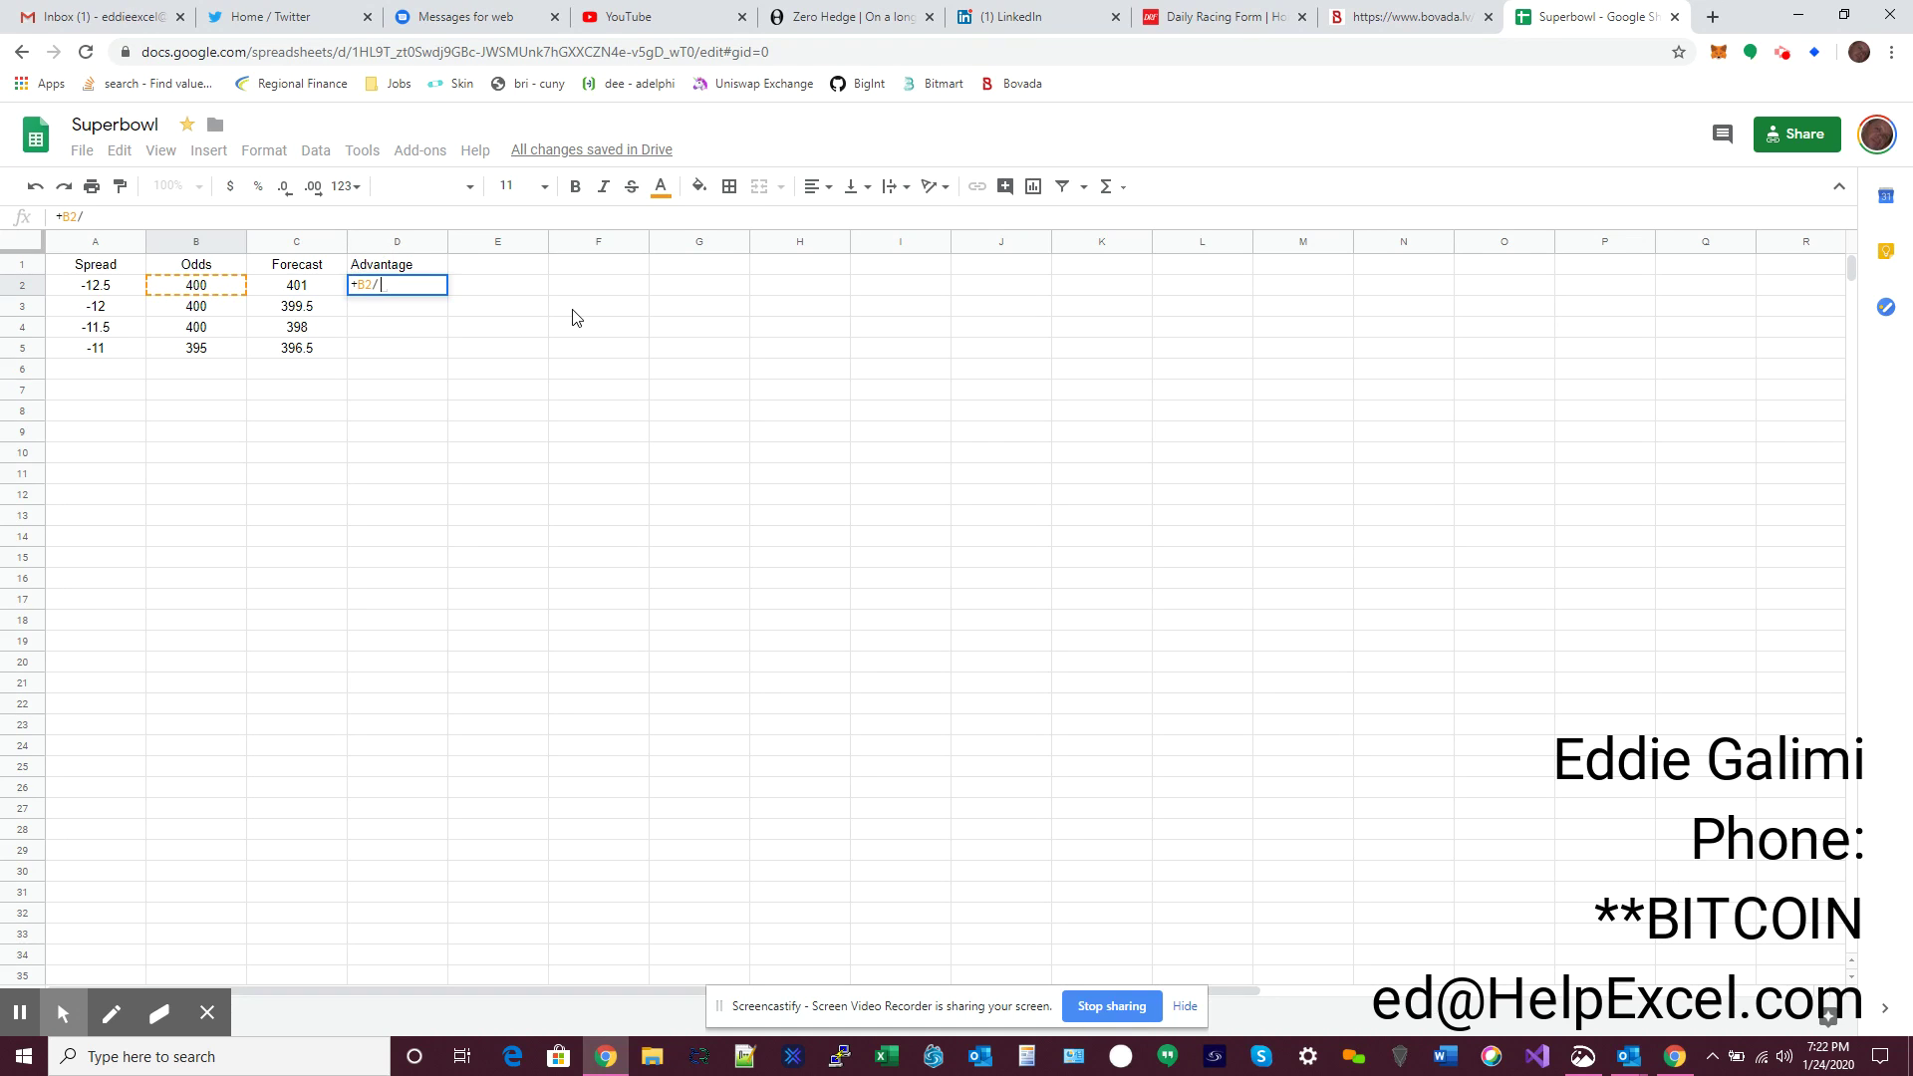
{"action": "key", "text": "Left"}
{"action": "key", "text": "Return"}
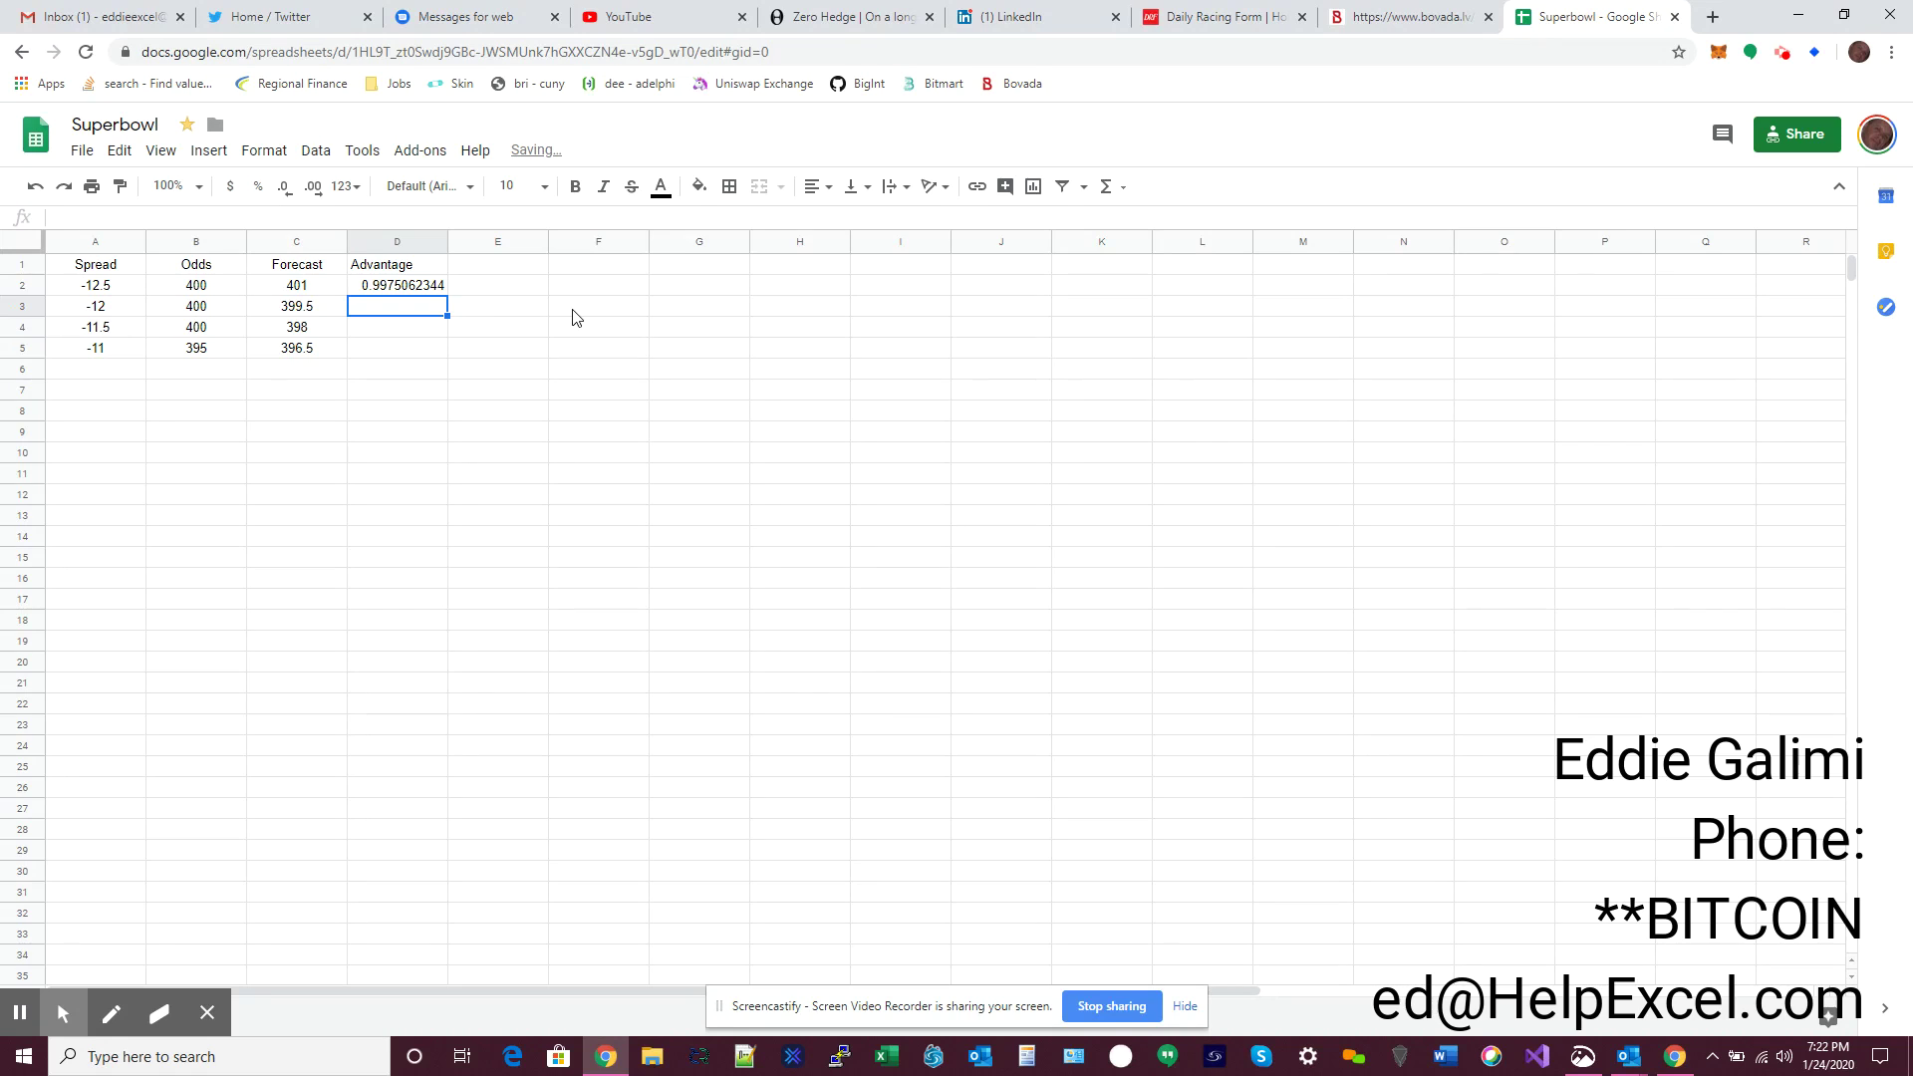
Copy the advantage formula from D2 down through D5.
{"action": "key", "text": "Up"}
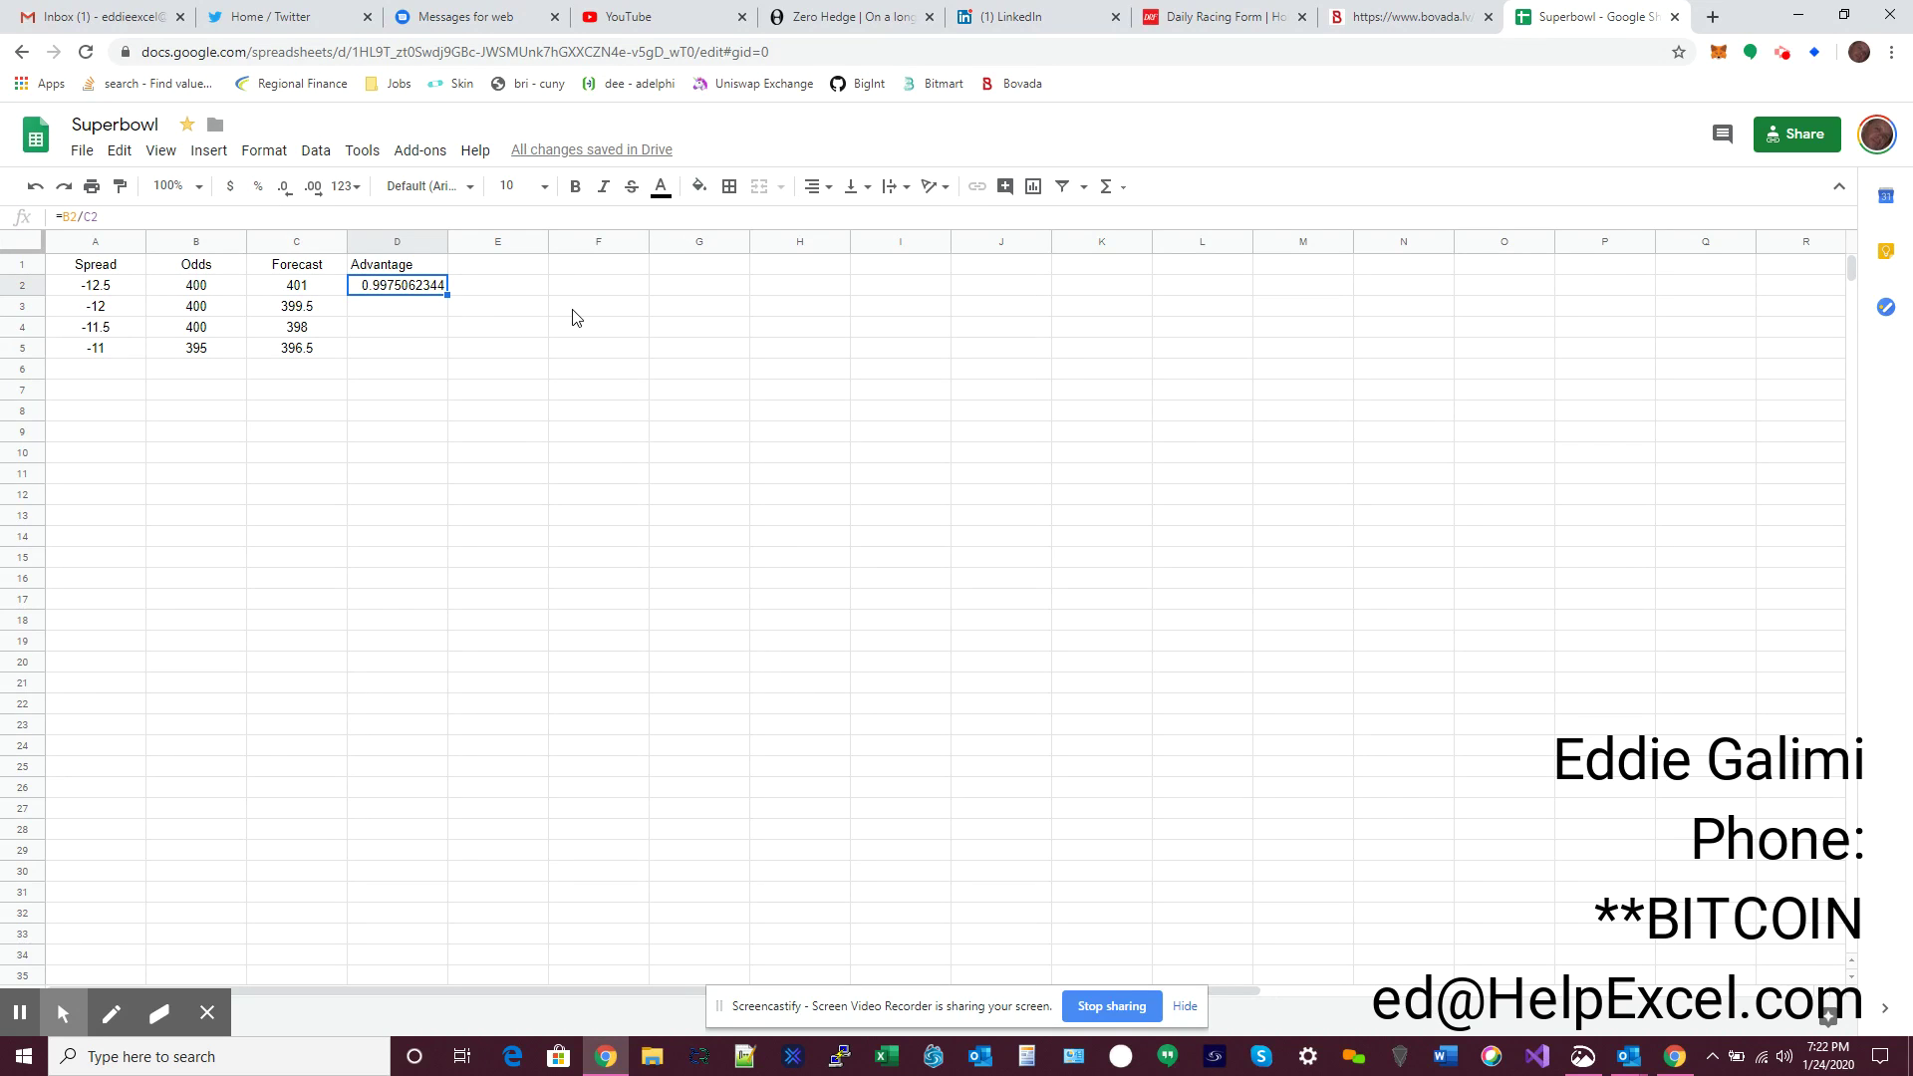
{"action": "key", "text": "ctrl+c"}
{"action": "key", "text": "shift+Down"}
{"action": "key", "text": "shift+Down"}
{"action": "key", "text": "shift+Down"}
{"action": "key", "text": "ctrl+v"}
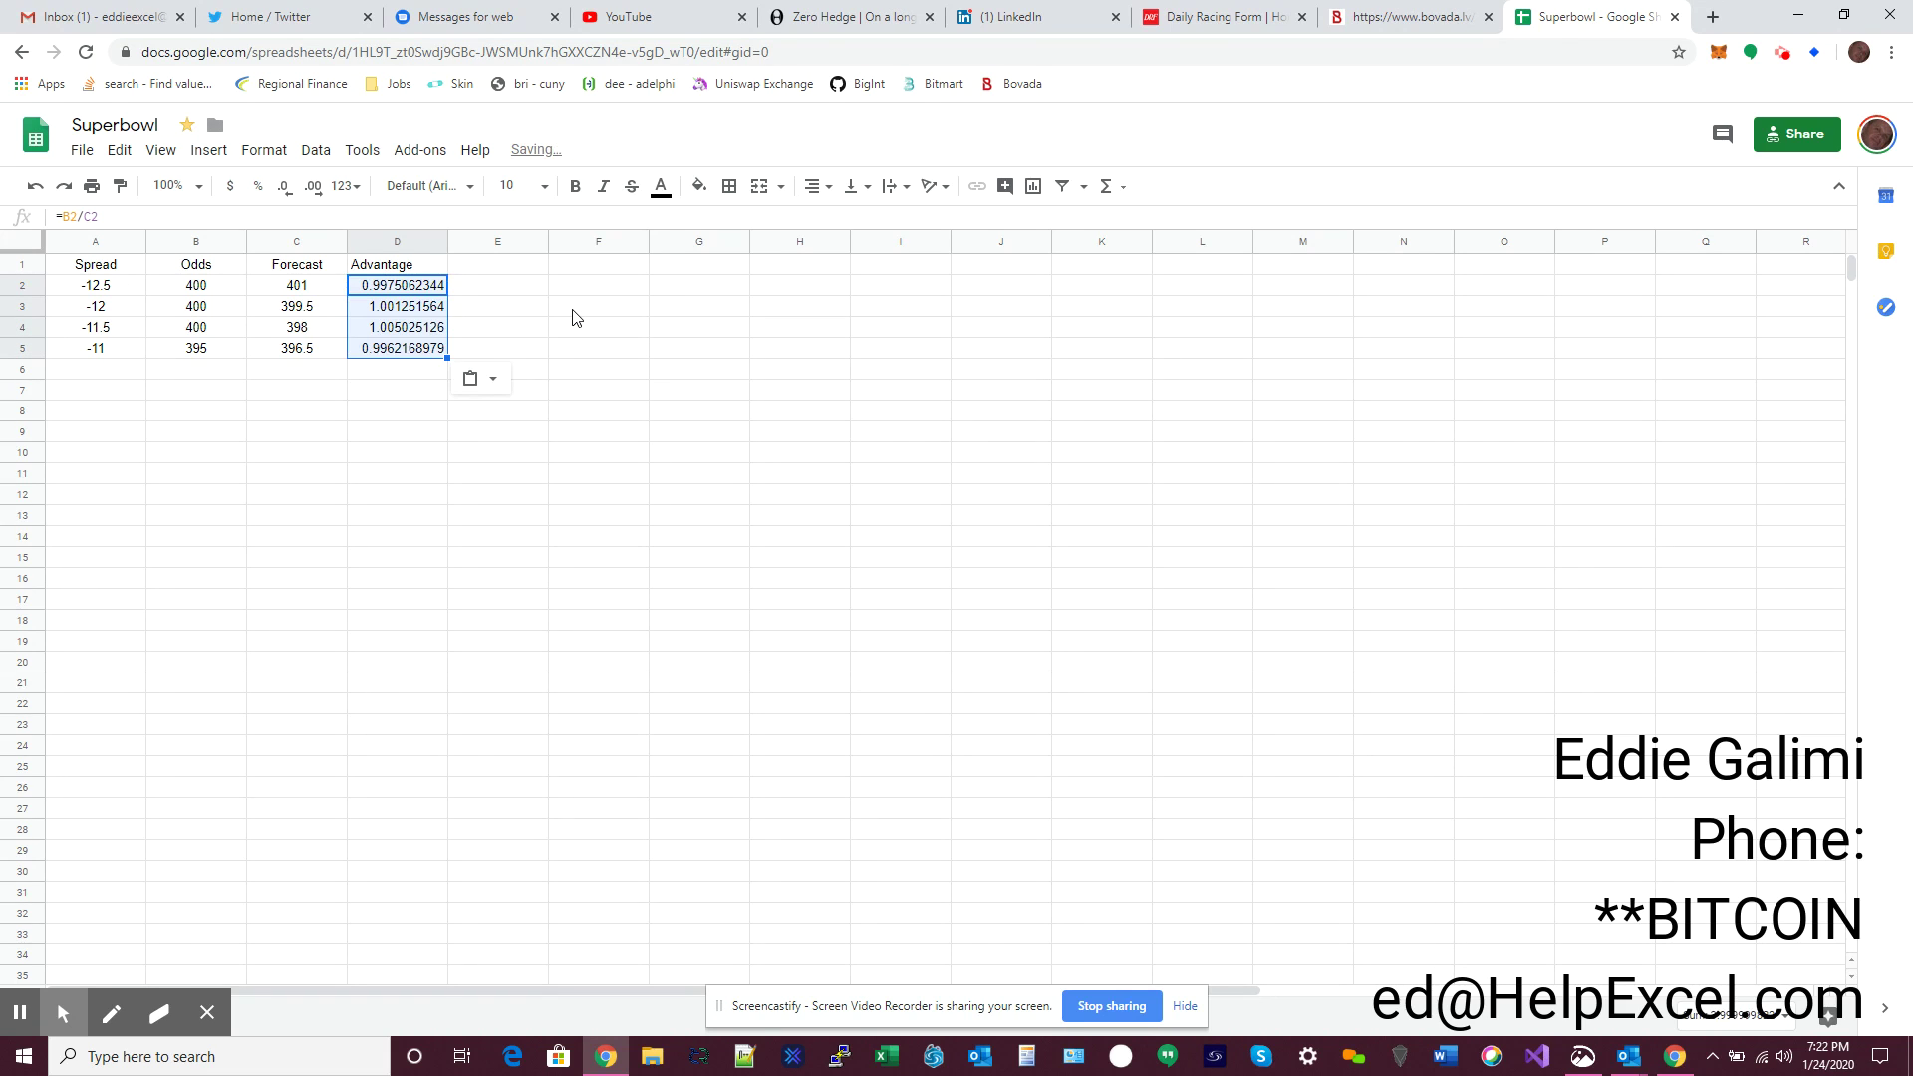
Examine the advantage ratios in rows 2 to 5 to compare the four spreads.
{"action": "key", "text": "Down"}
{"action": "key", "text": "Down"}
{"action": "key", "text": "Up"}
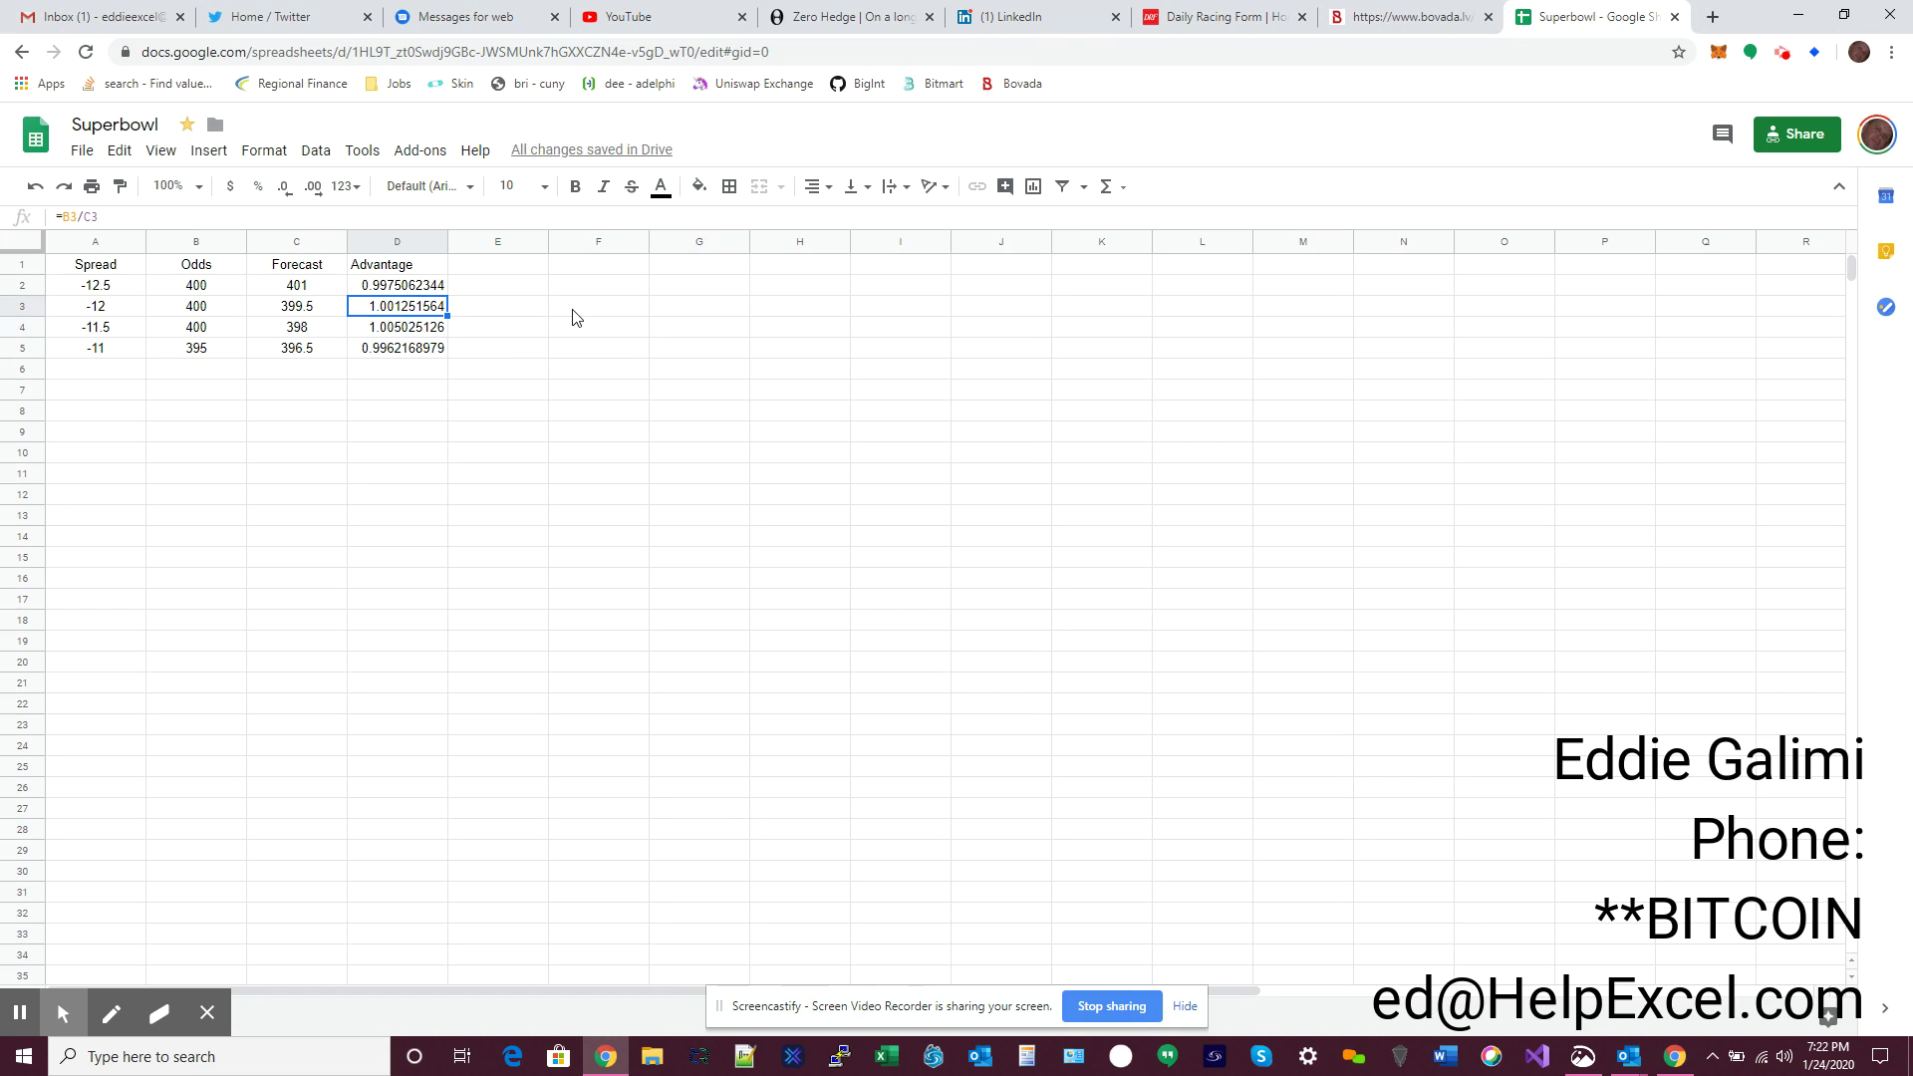
{"action": "key", "text": "Down"}
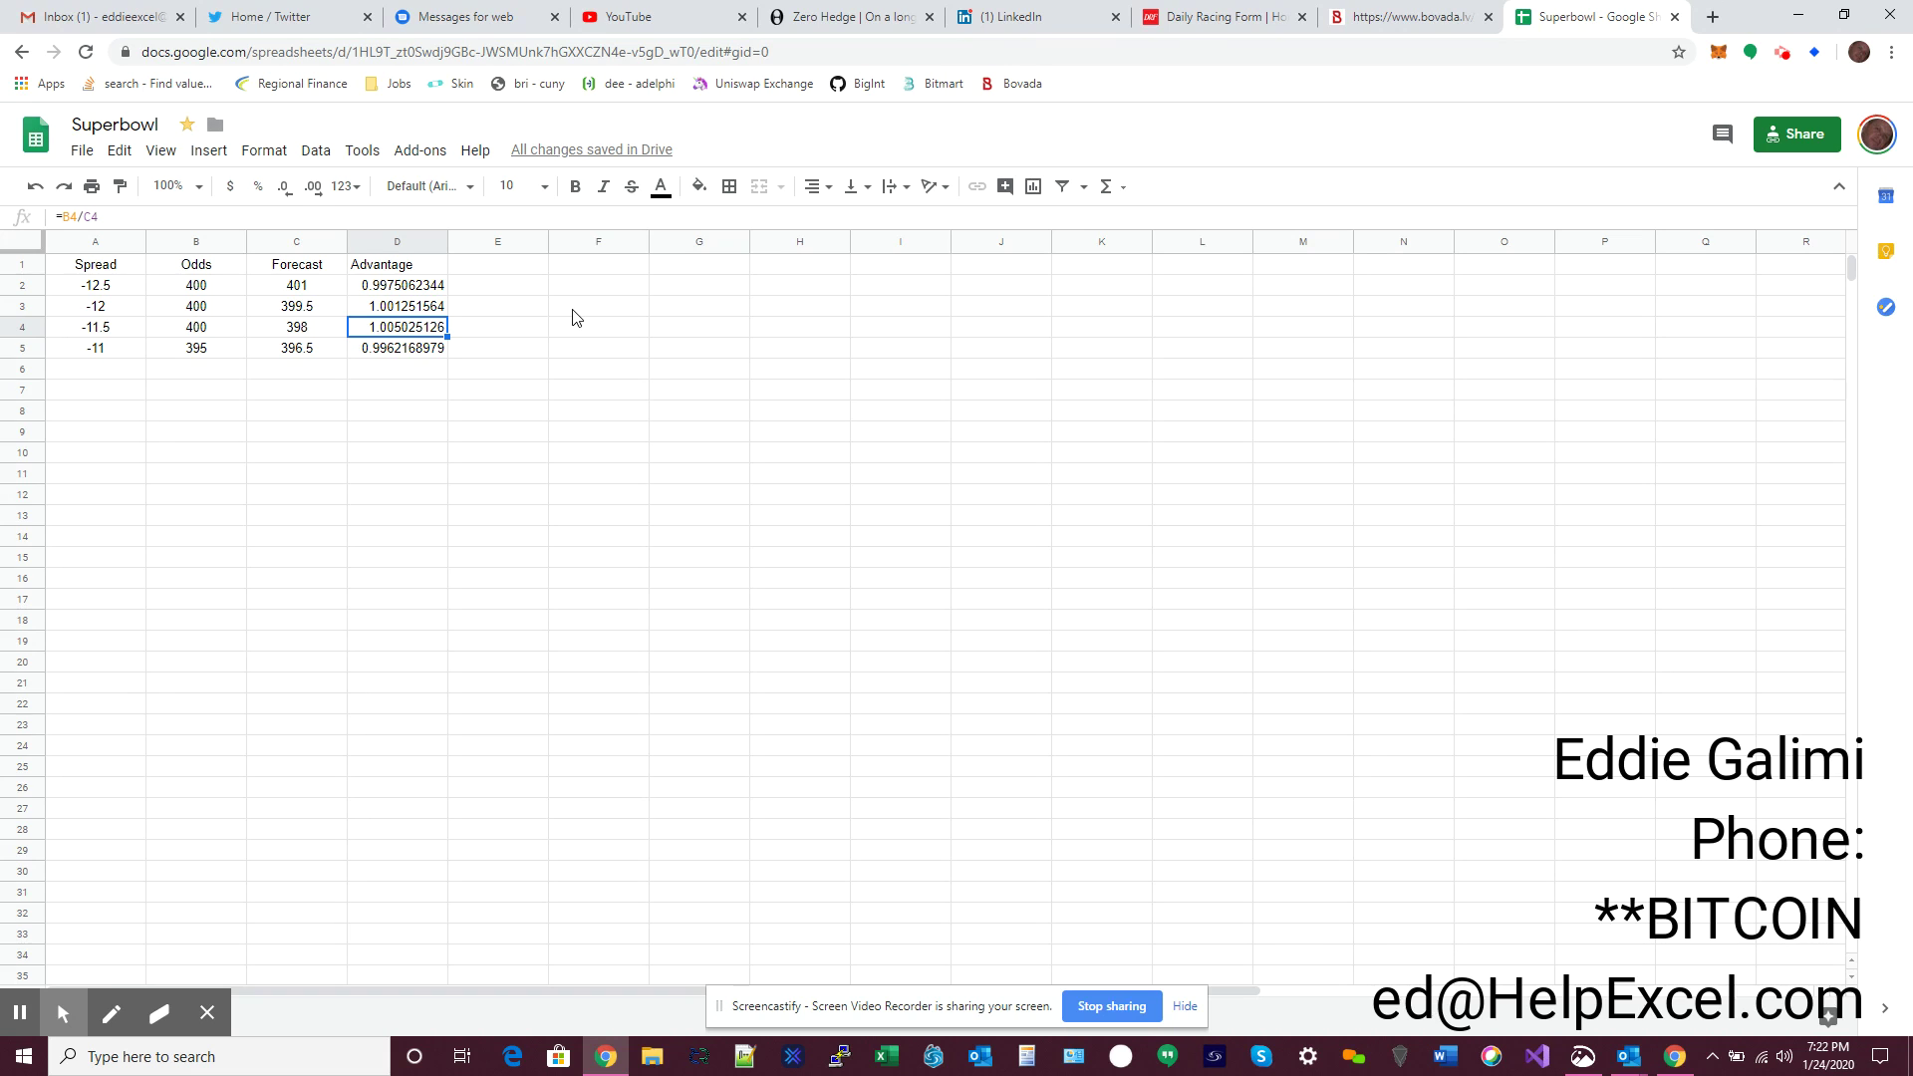
{"action": "key", "text": "Up"}
{"action": "key", "text": "Down"}
{"action": "key", "text": "Down"}
{"action": "key", "text": "Down"}
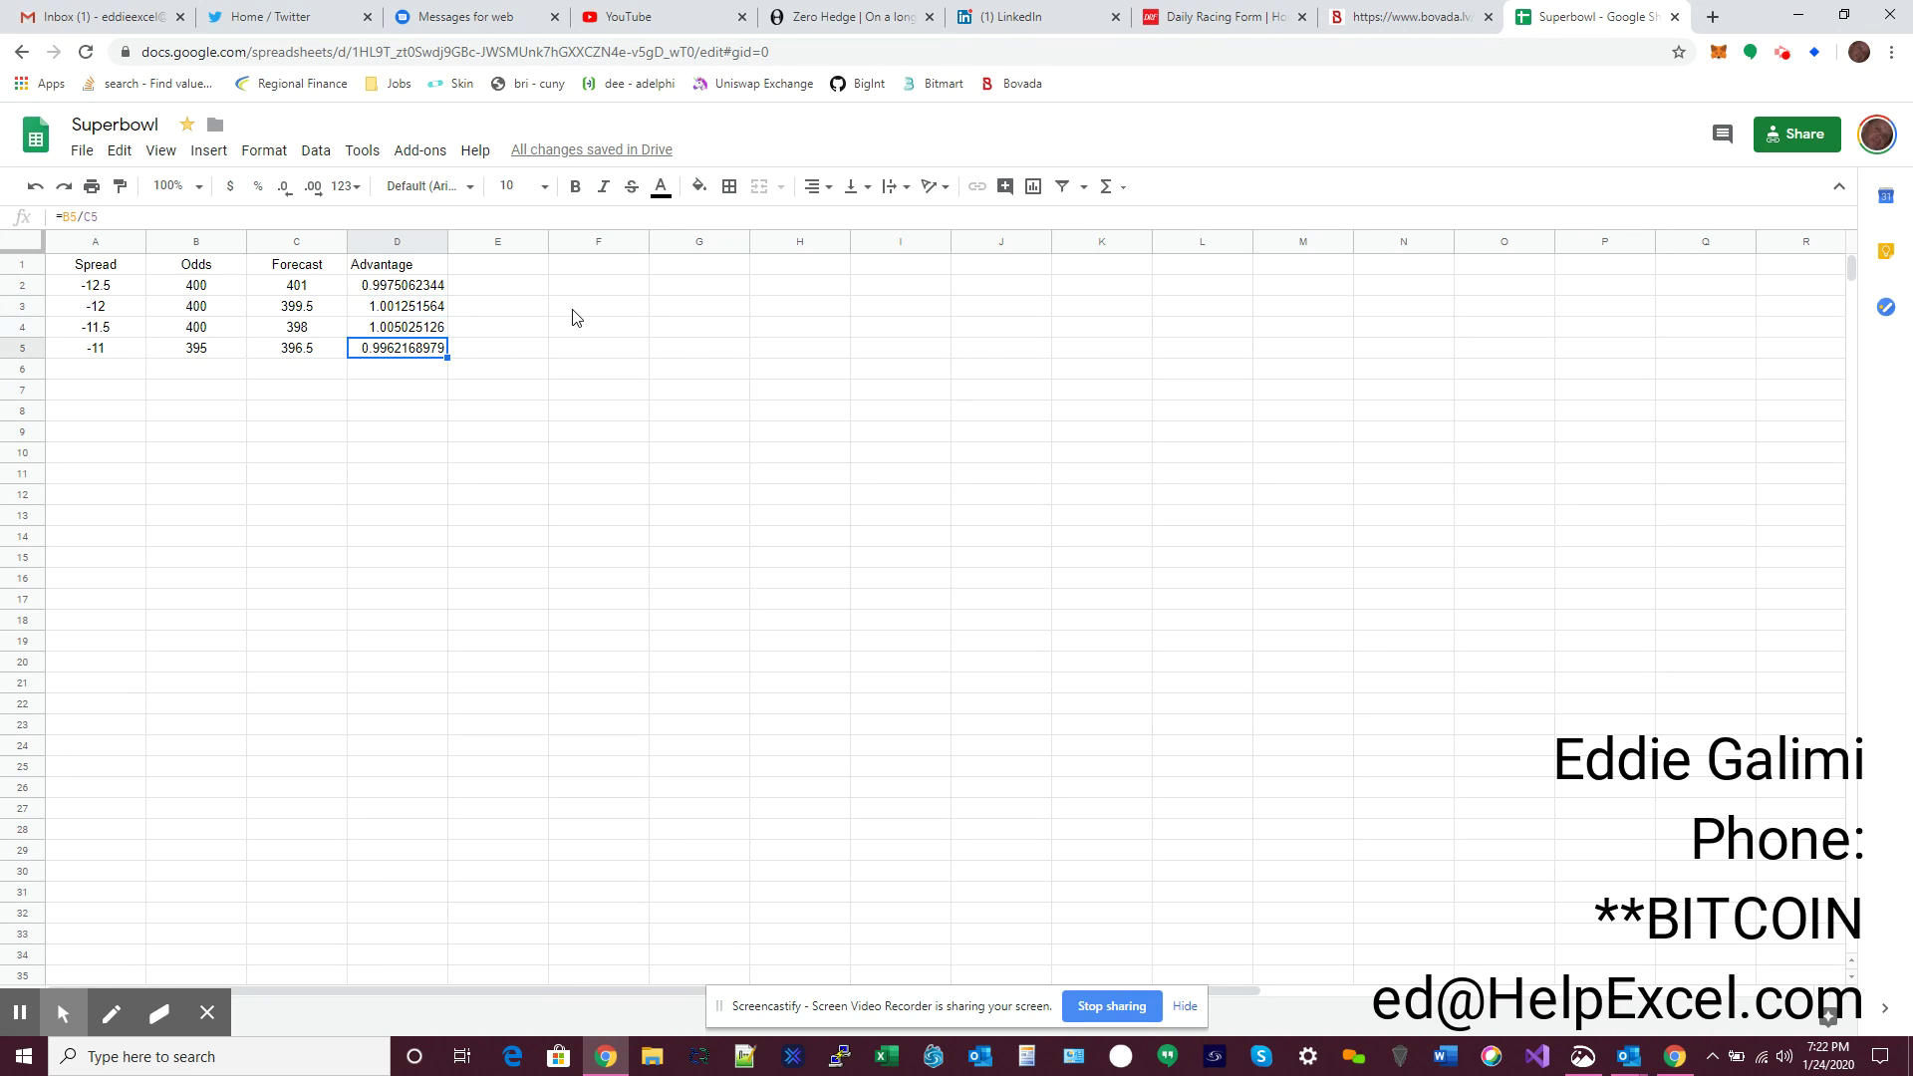
Check the 49ers' next alternate line on Bovada and enter spread -10.5 with odds 360 in row 6 of the Superbowl sheet.
{"action": "key", "text": "Left"}
{"action": "key", "text": "Left"}
{"action": "key", "text": "Left"}
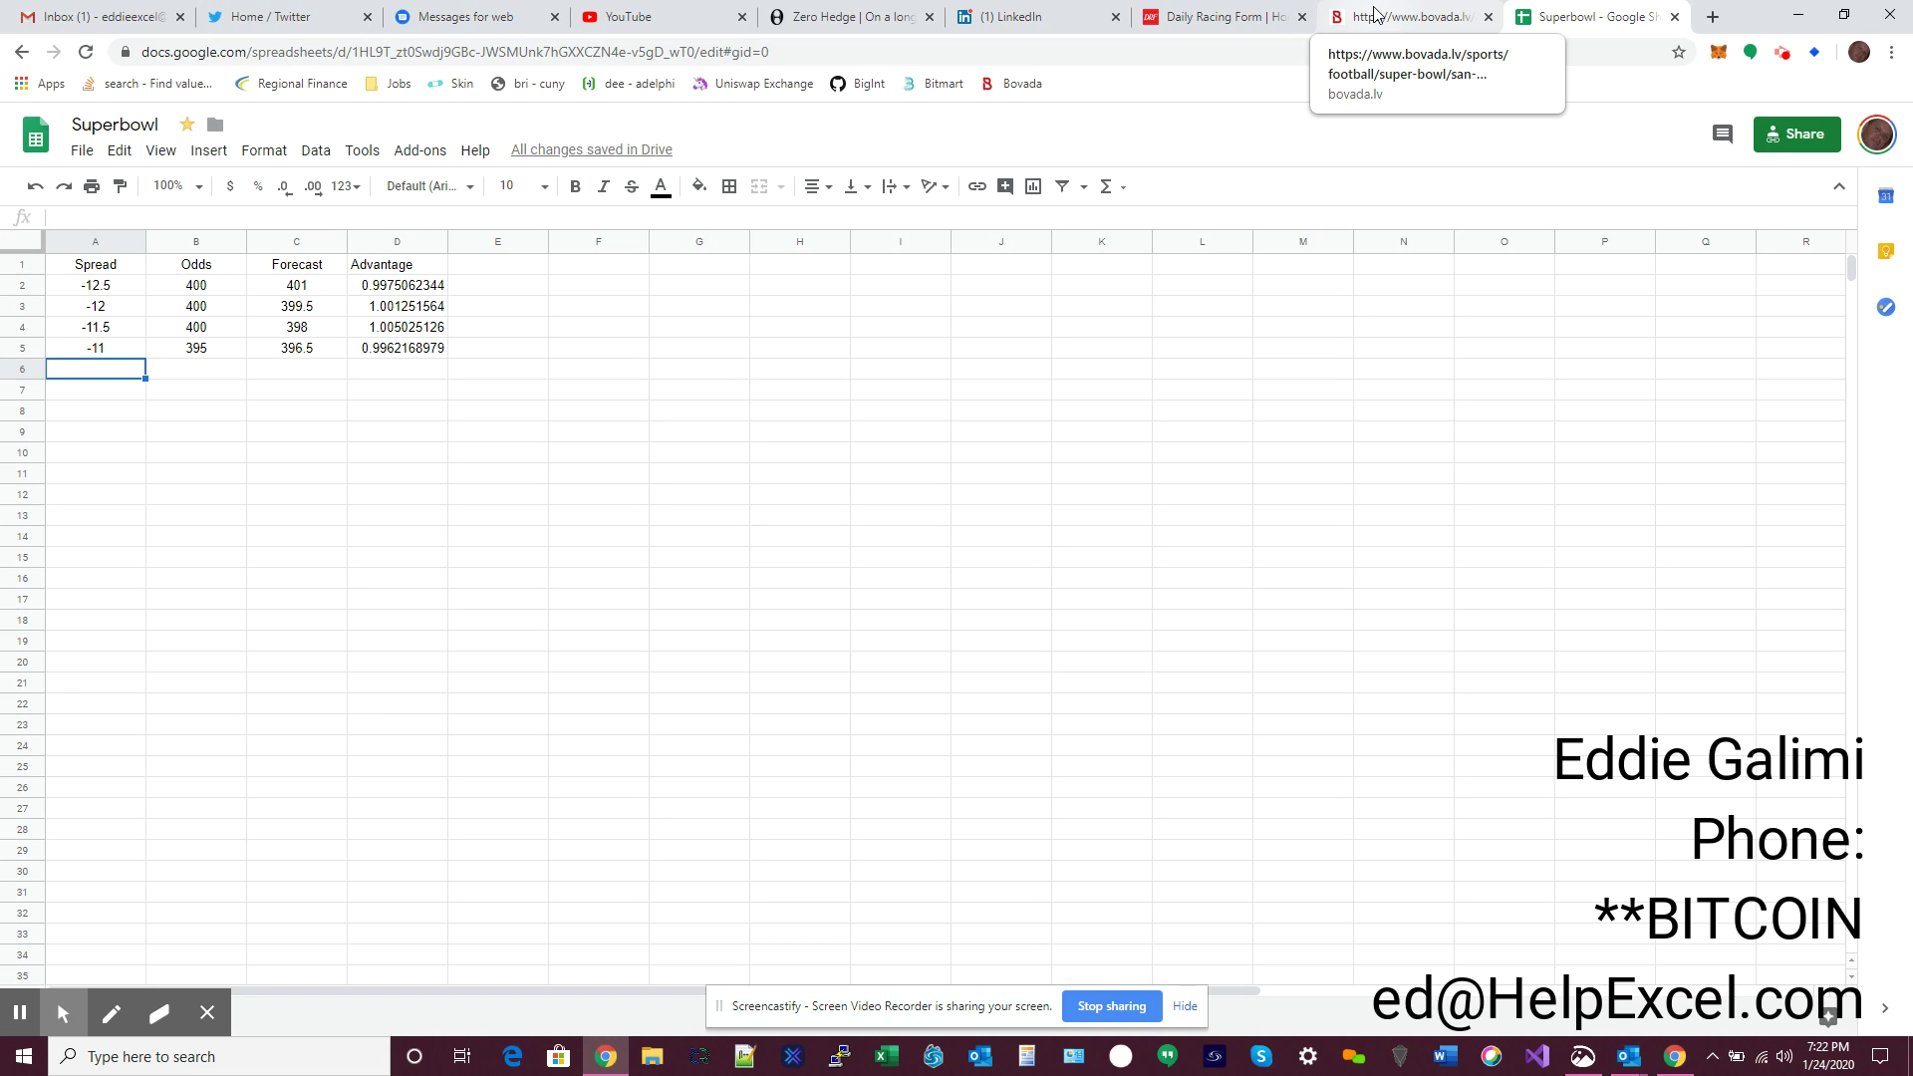
{"action": "left_click", "coordinate": [409, 297]}
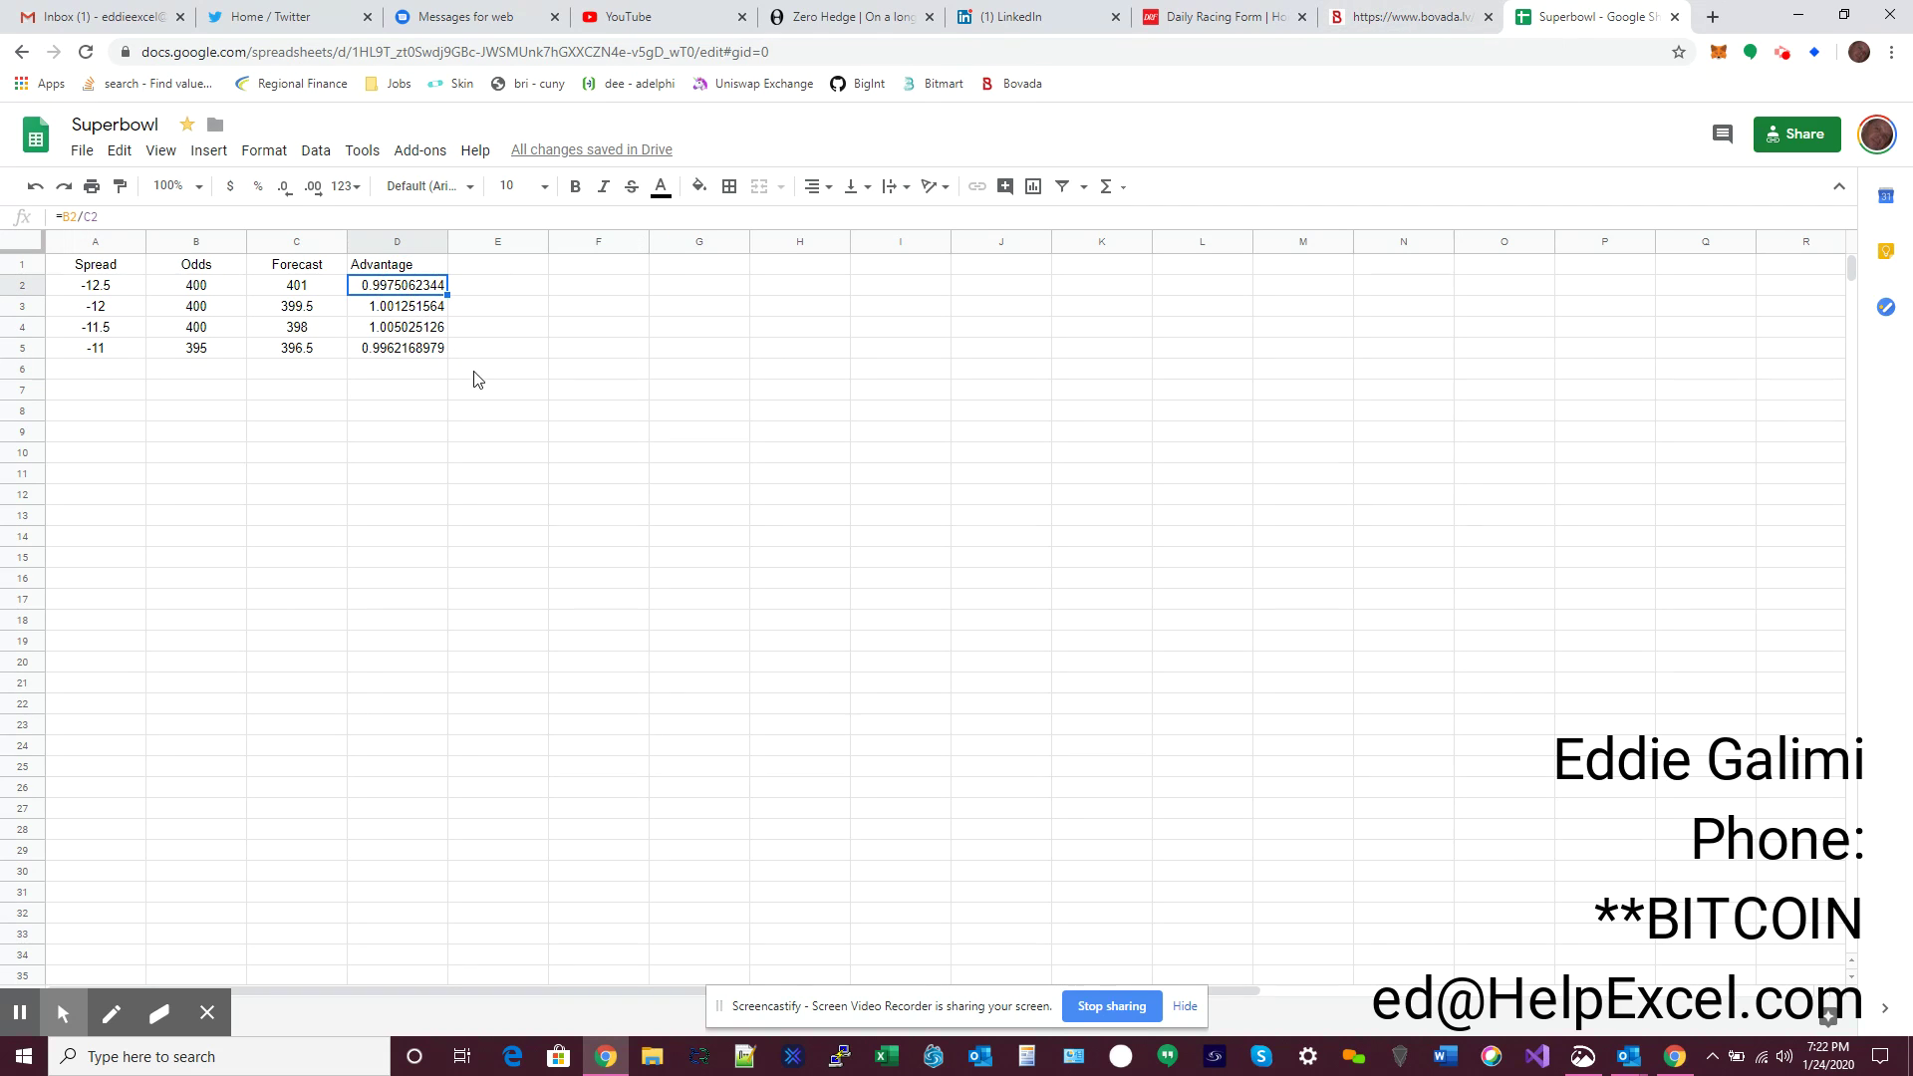
{"action": "left_click", "coordinate": [311, 288]}
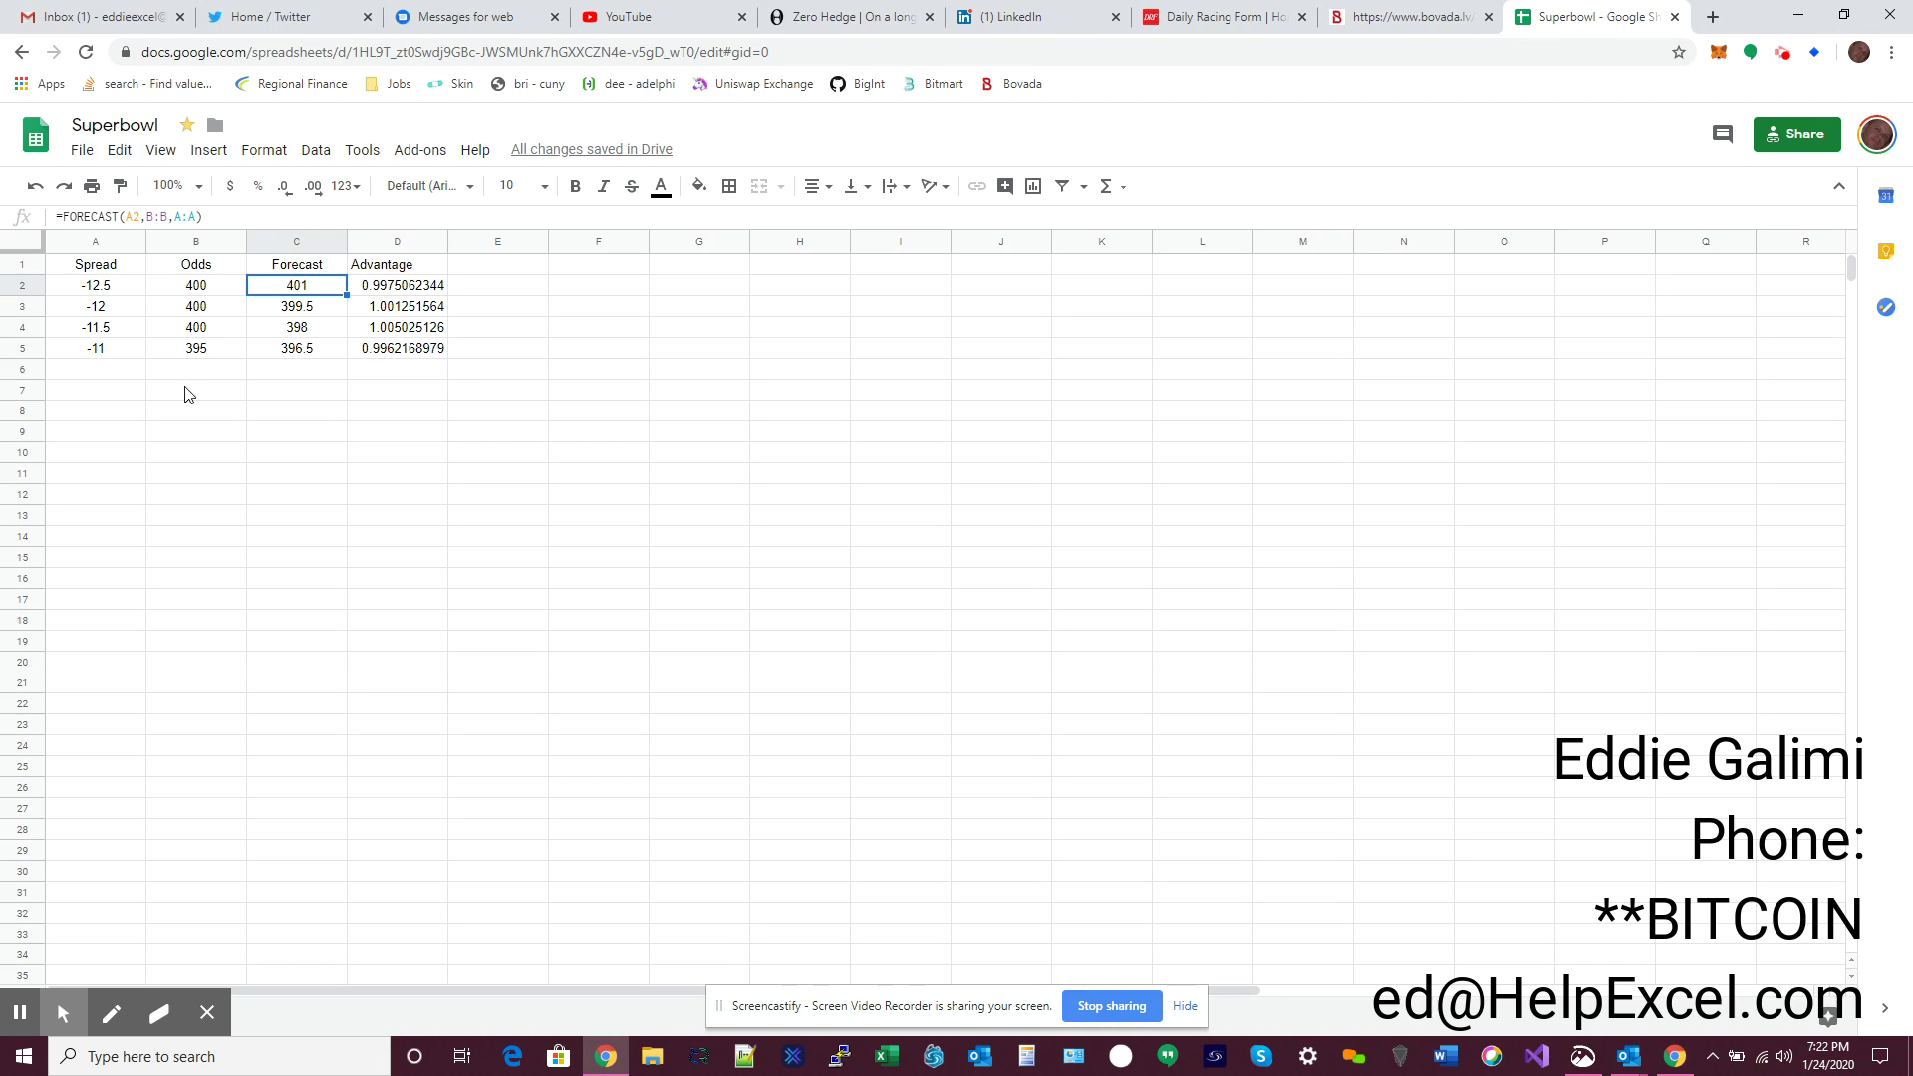
{"action": "left_click", "coordinate": [104, 372]}
{"action": "left_click", "coordinate": [1392, 16]}
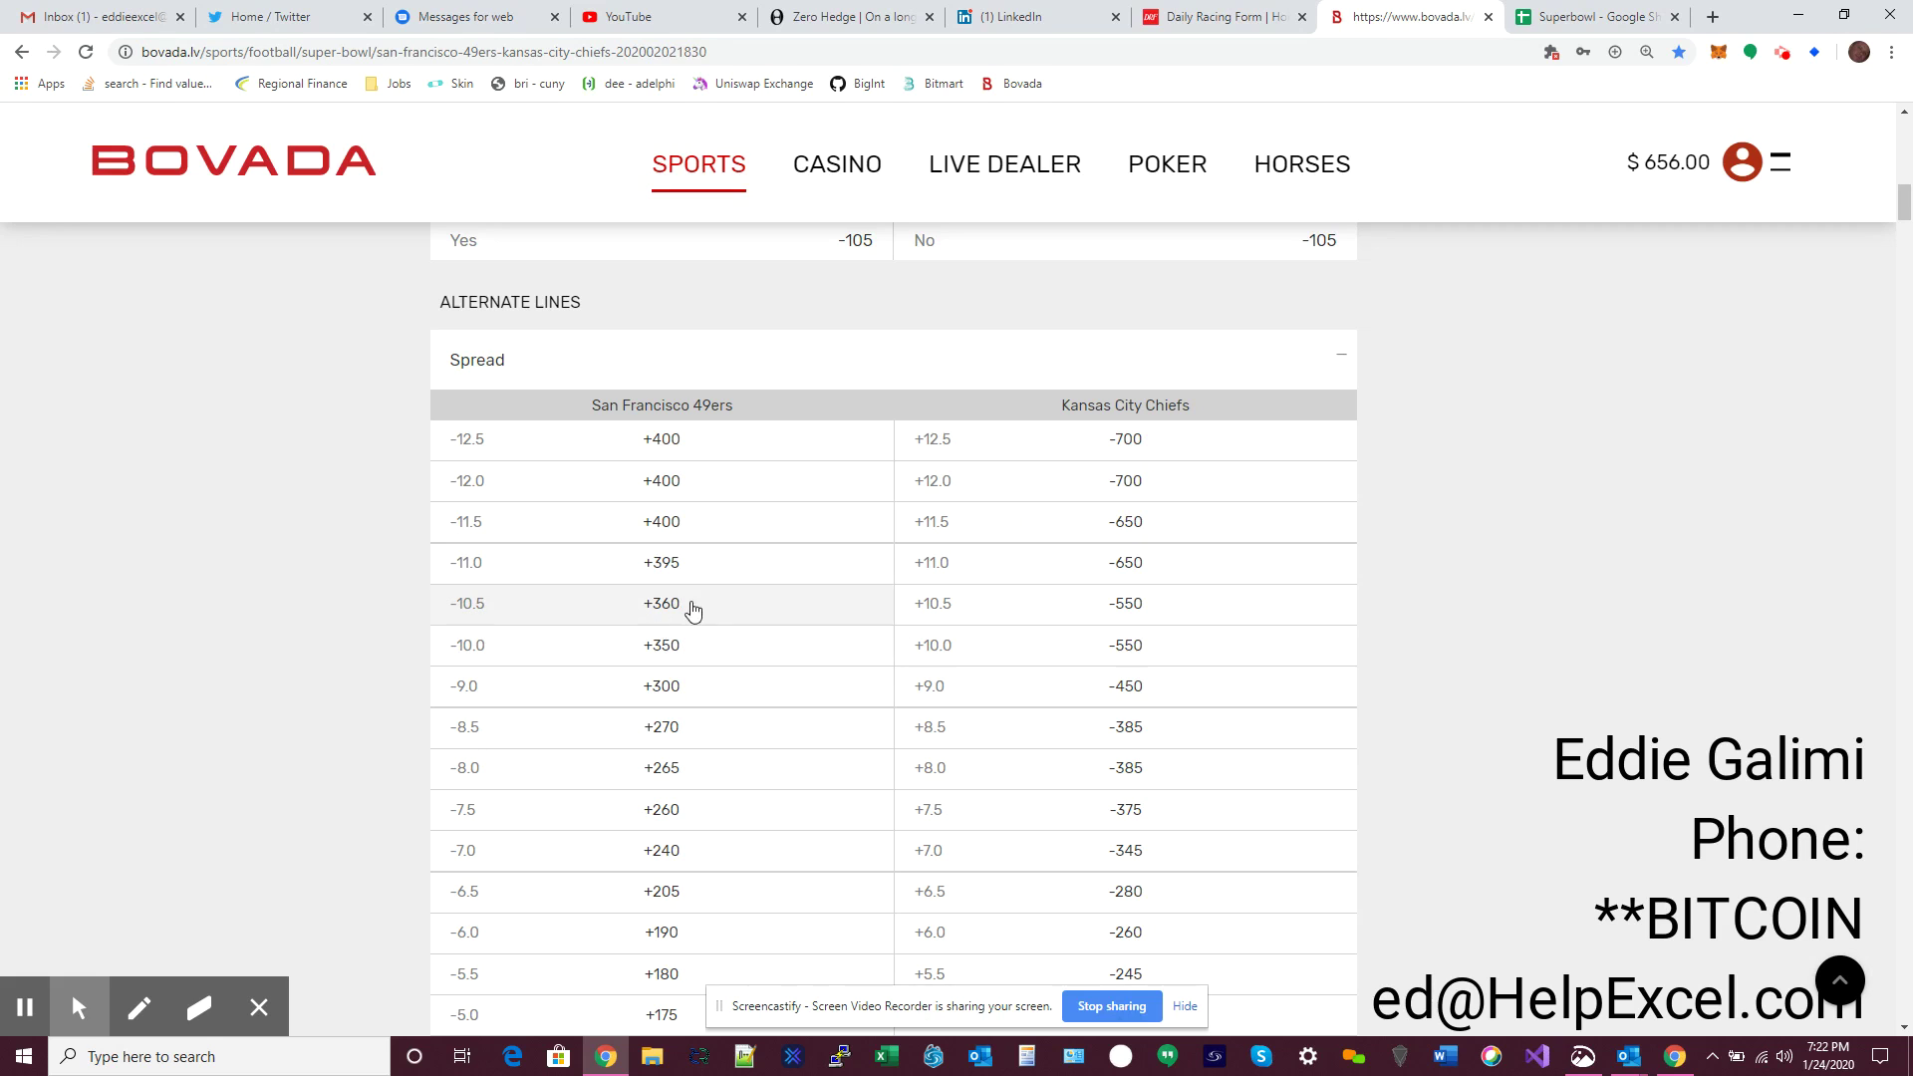
{"action": "left_click", "coordinate": [1619, 22]}
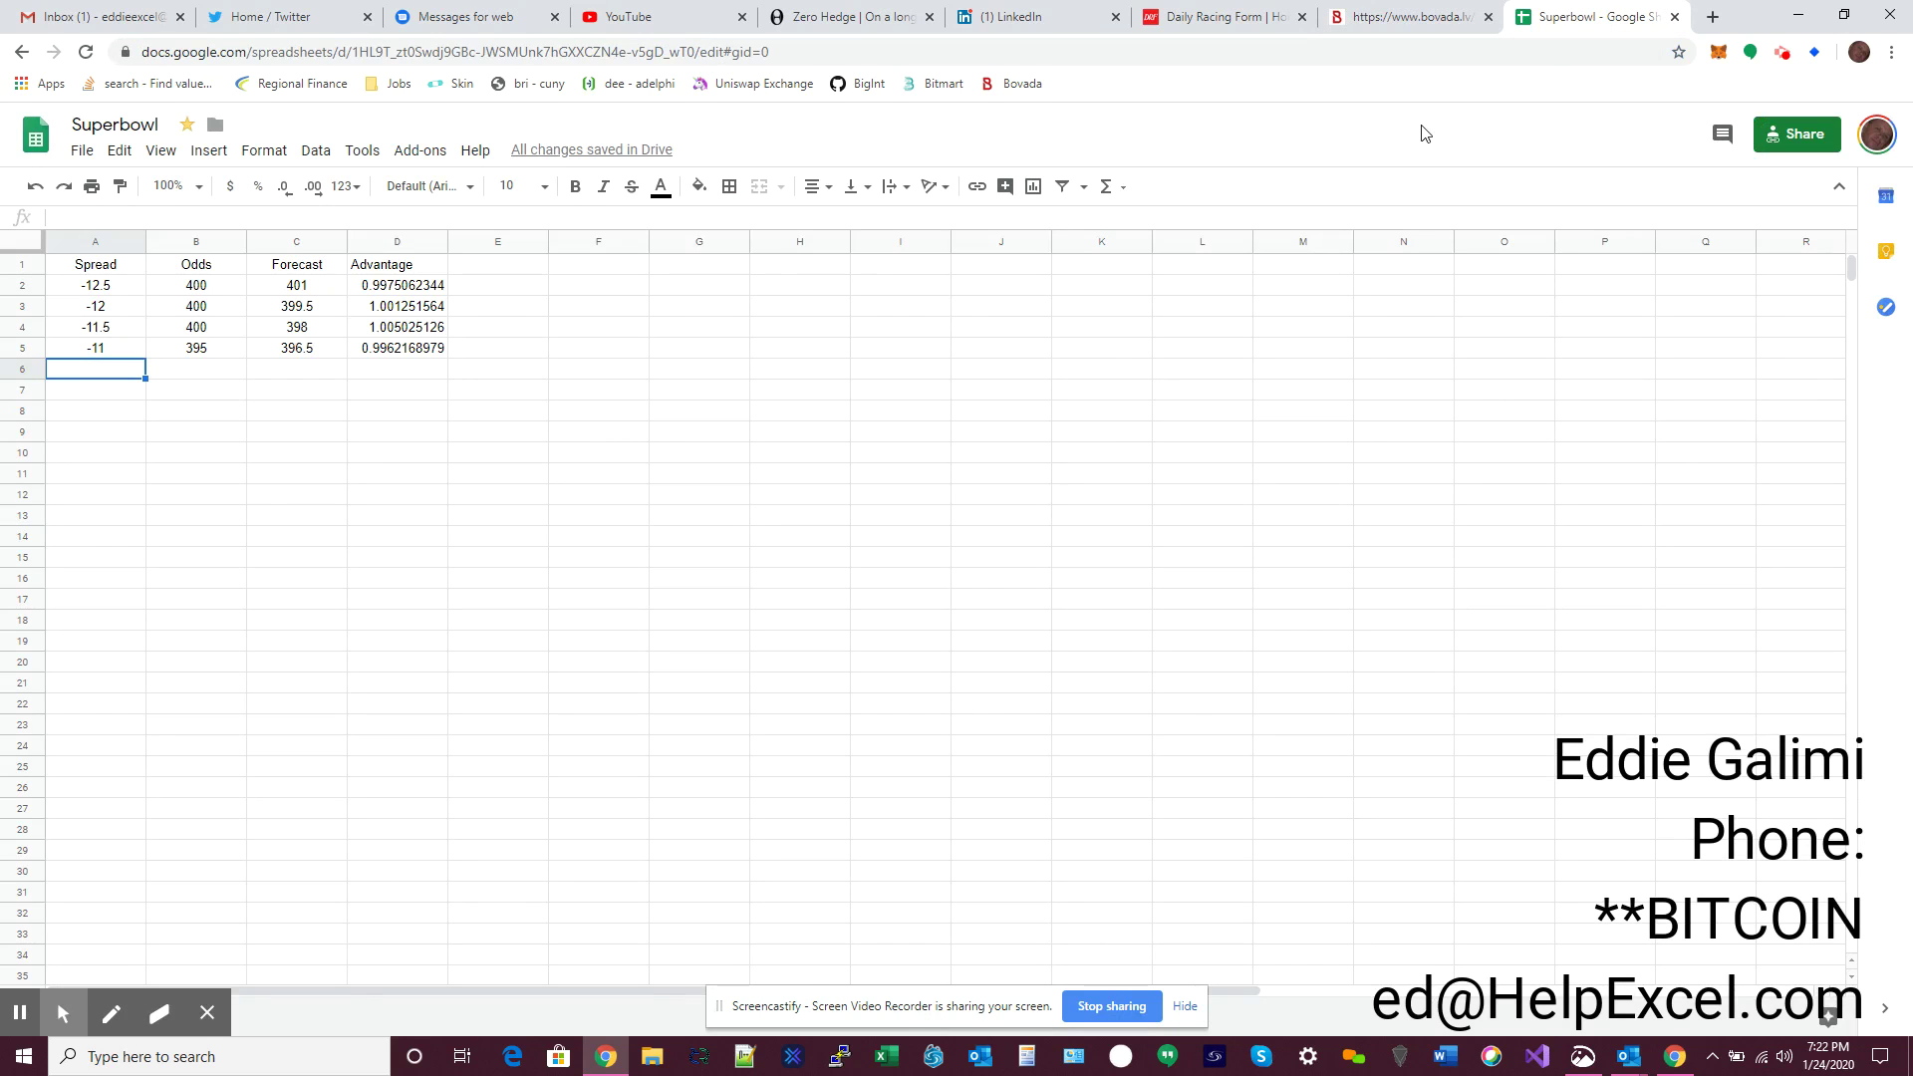
{"action": "type", "text": "-10.5"}
{"action": "key", "text": "Tab"}
{"action": "type", "text": "360"}
{"action": "key", "text": "Tab"}
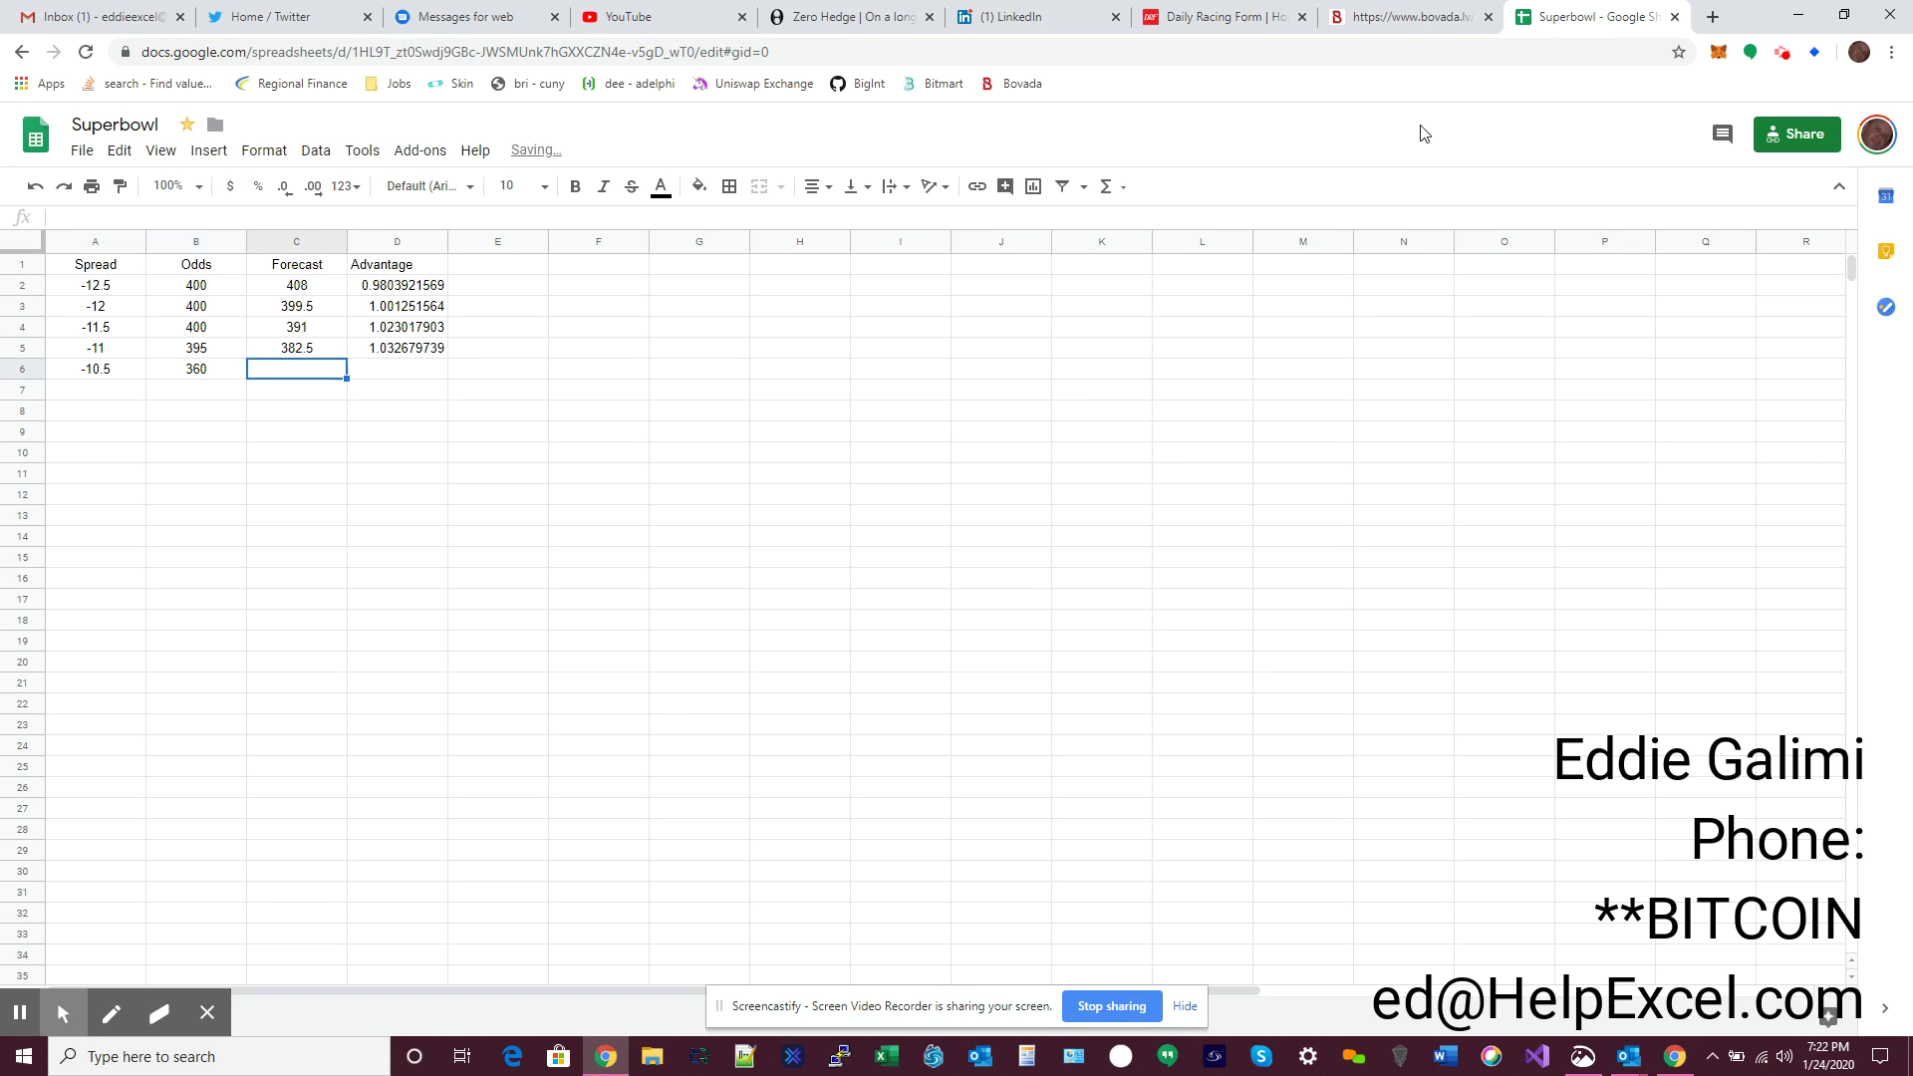
Copy the forecast and advantage formulas from C5:D5 into row 6 for the -10.5 spread.
{"action": "key", "text": "Up"}
{"action": "key", "text": "shift+Right"}
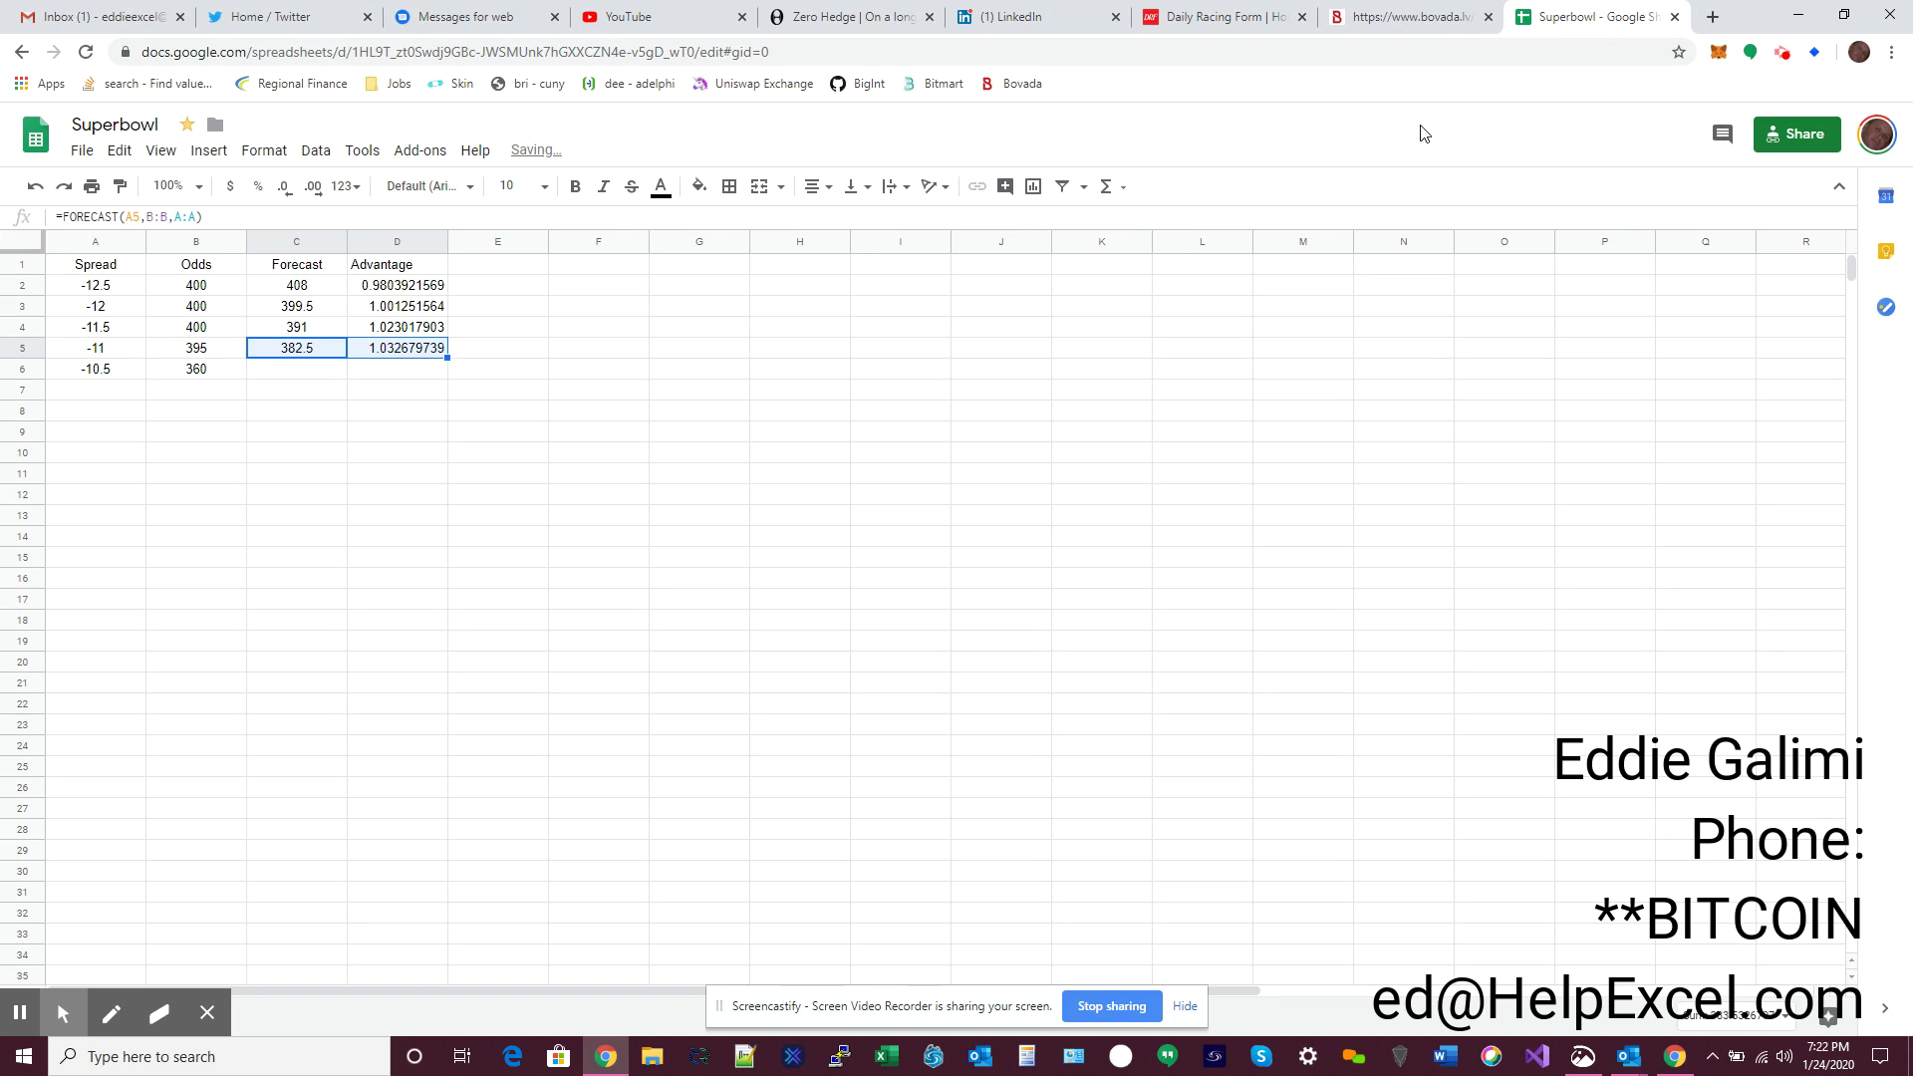
{"action": "key", "text": "Down"}
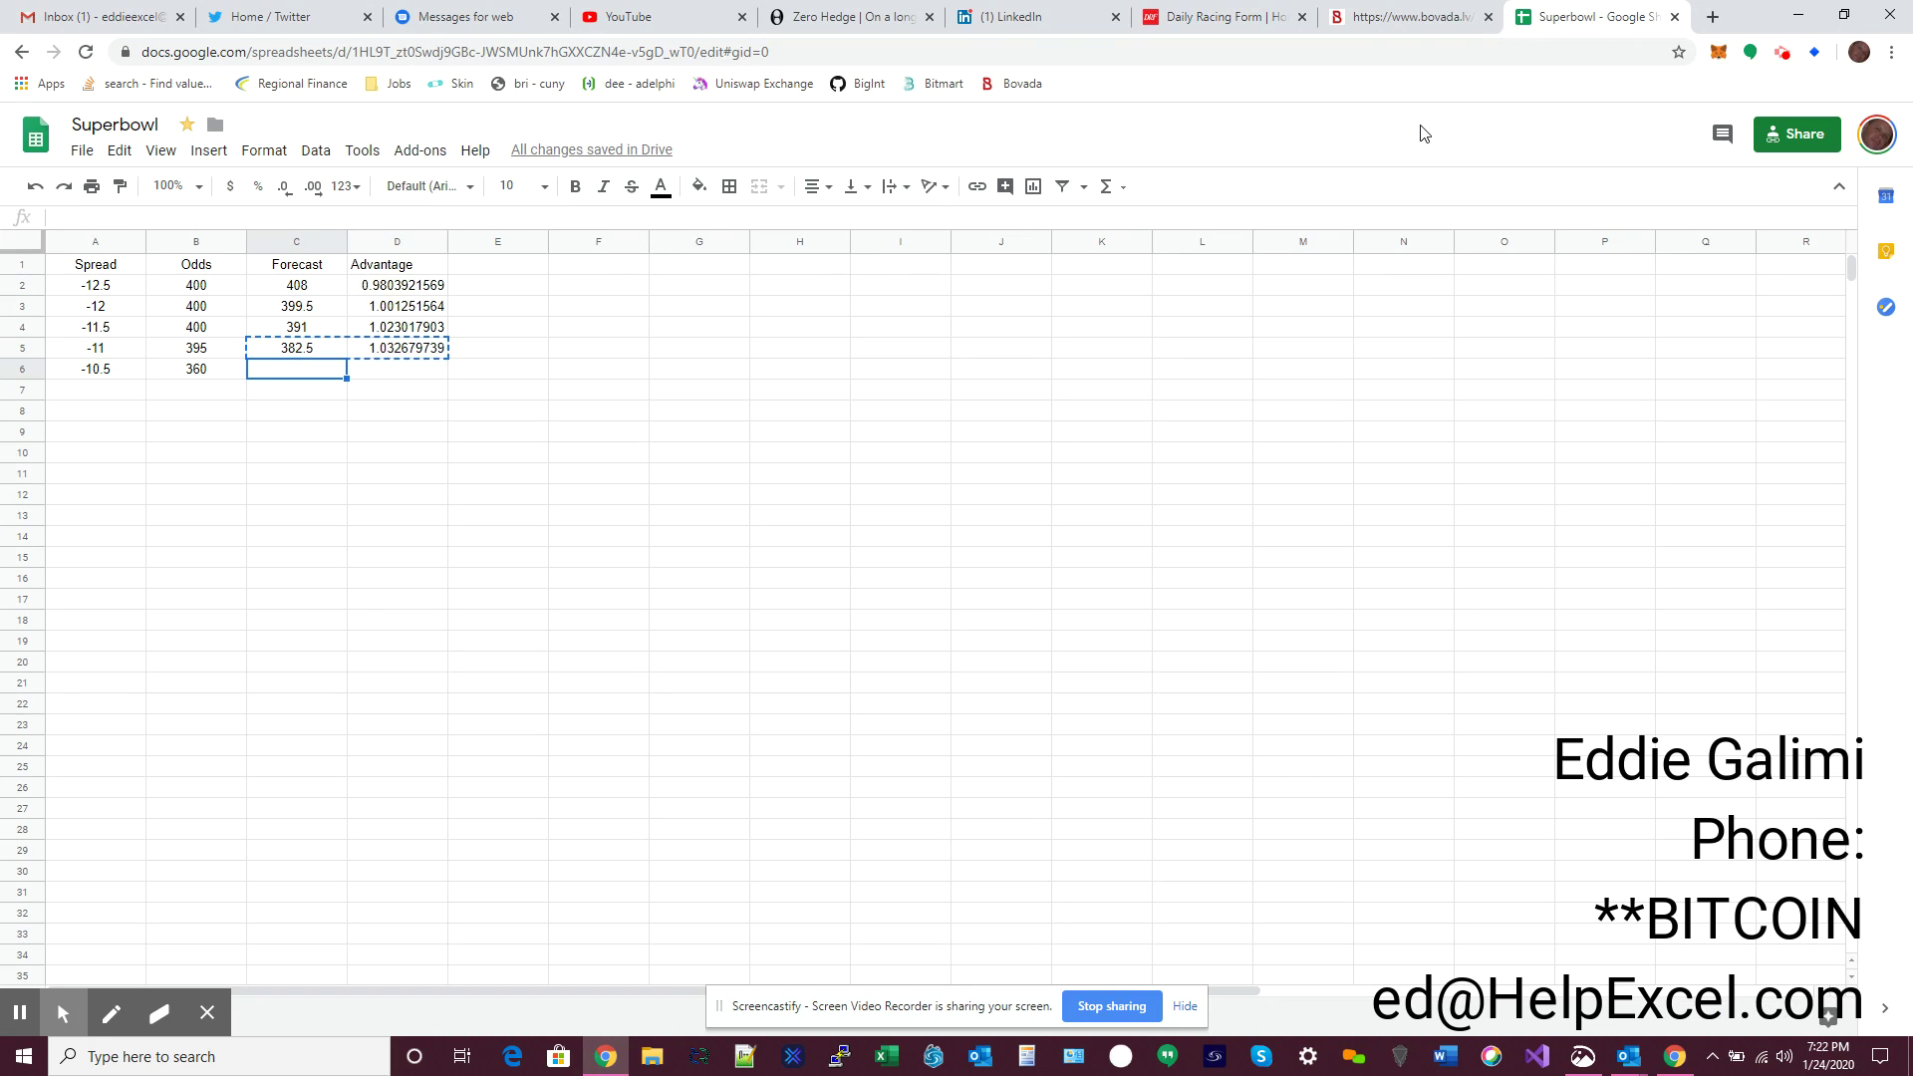
{"action": "key", "text": "ctrl+v"}
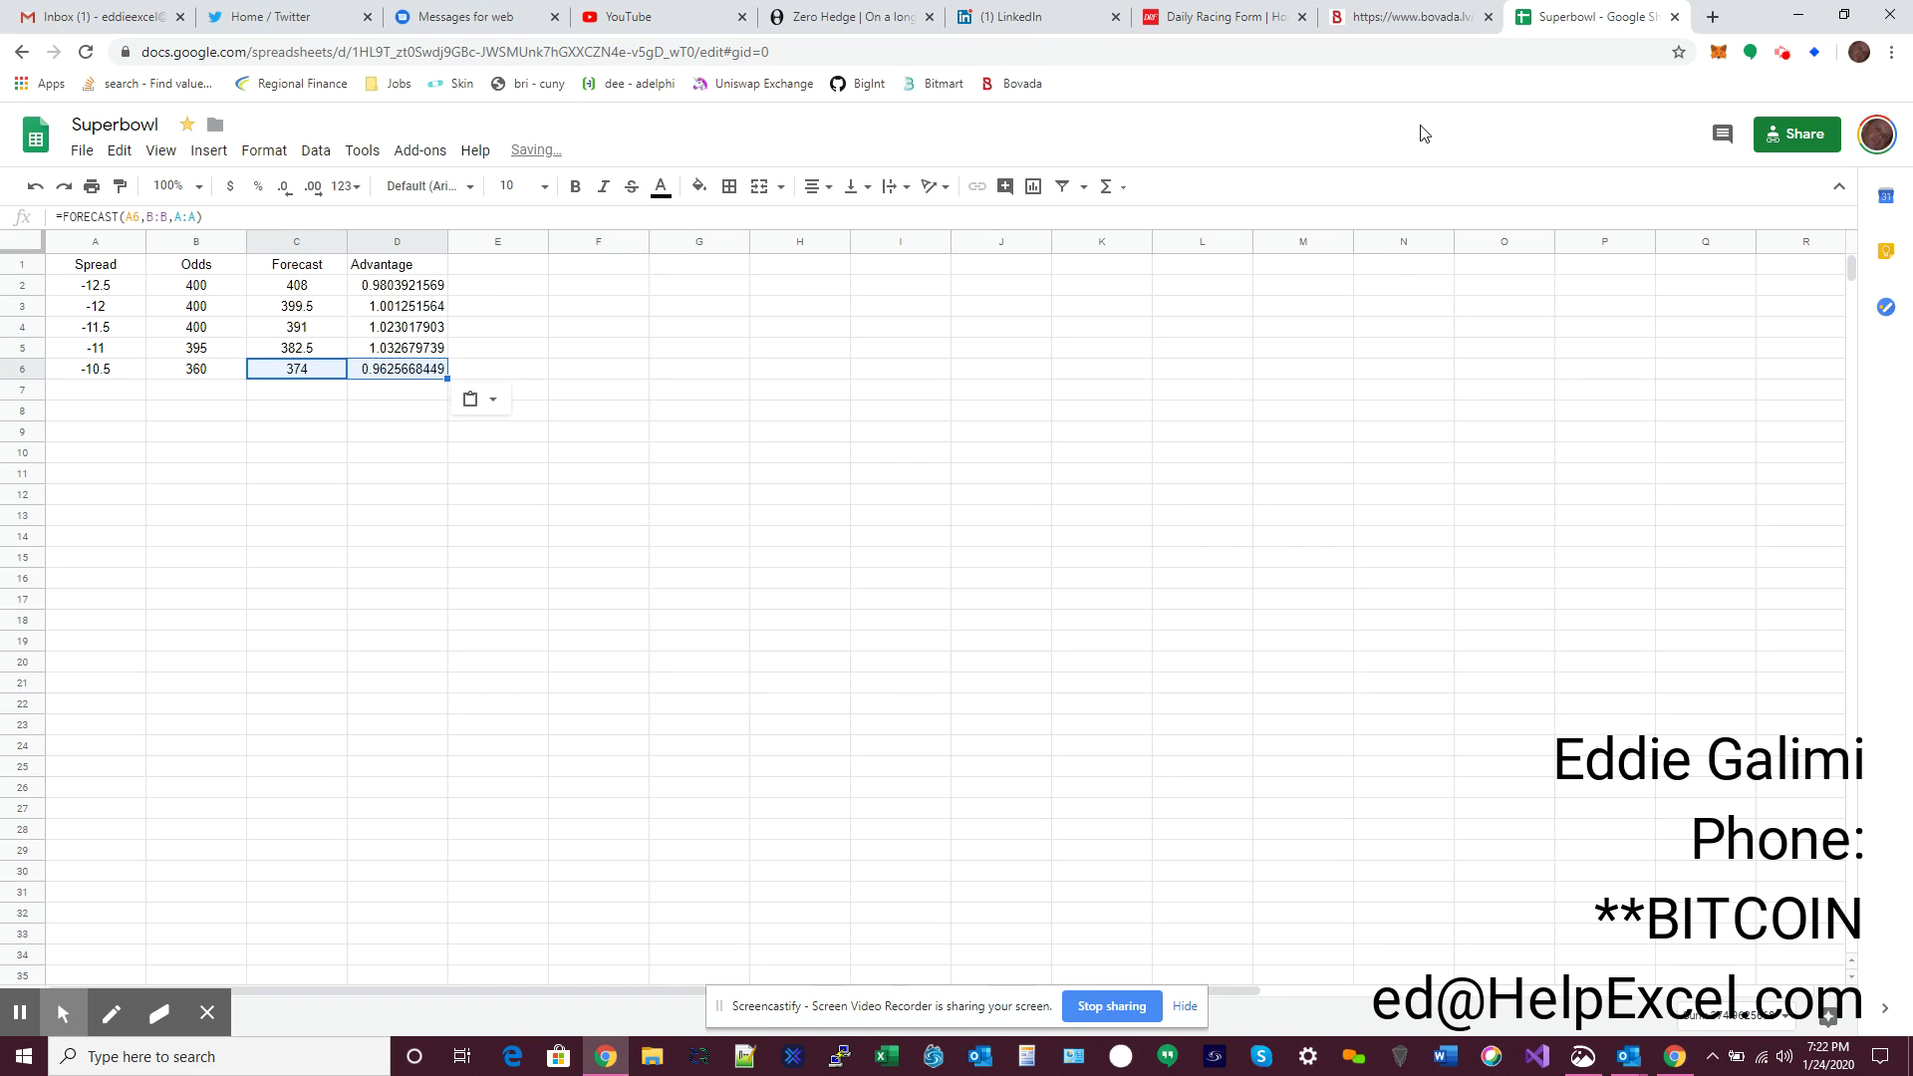
Examine the advantage and forecast of the -11 spread in row 5 against the new -10.5 line.
{"action": "key", "text": "Up"}
{"action": "key", "text": "Right"}
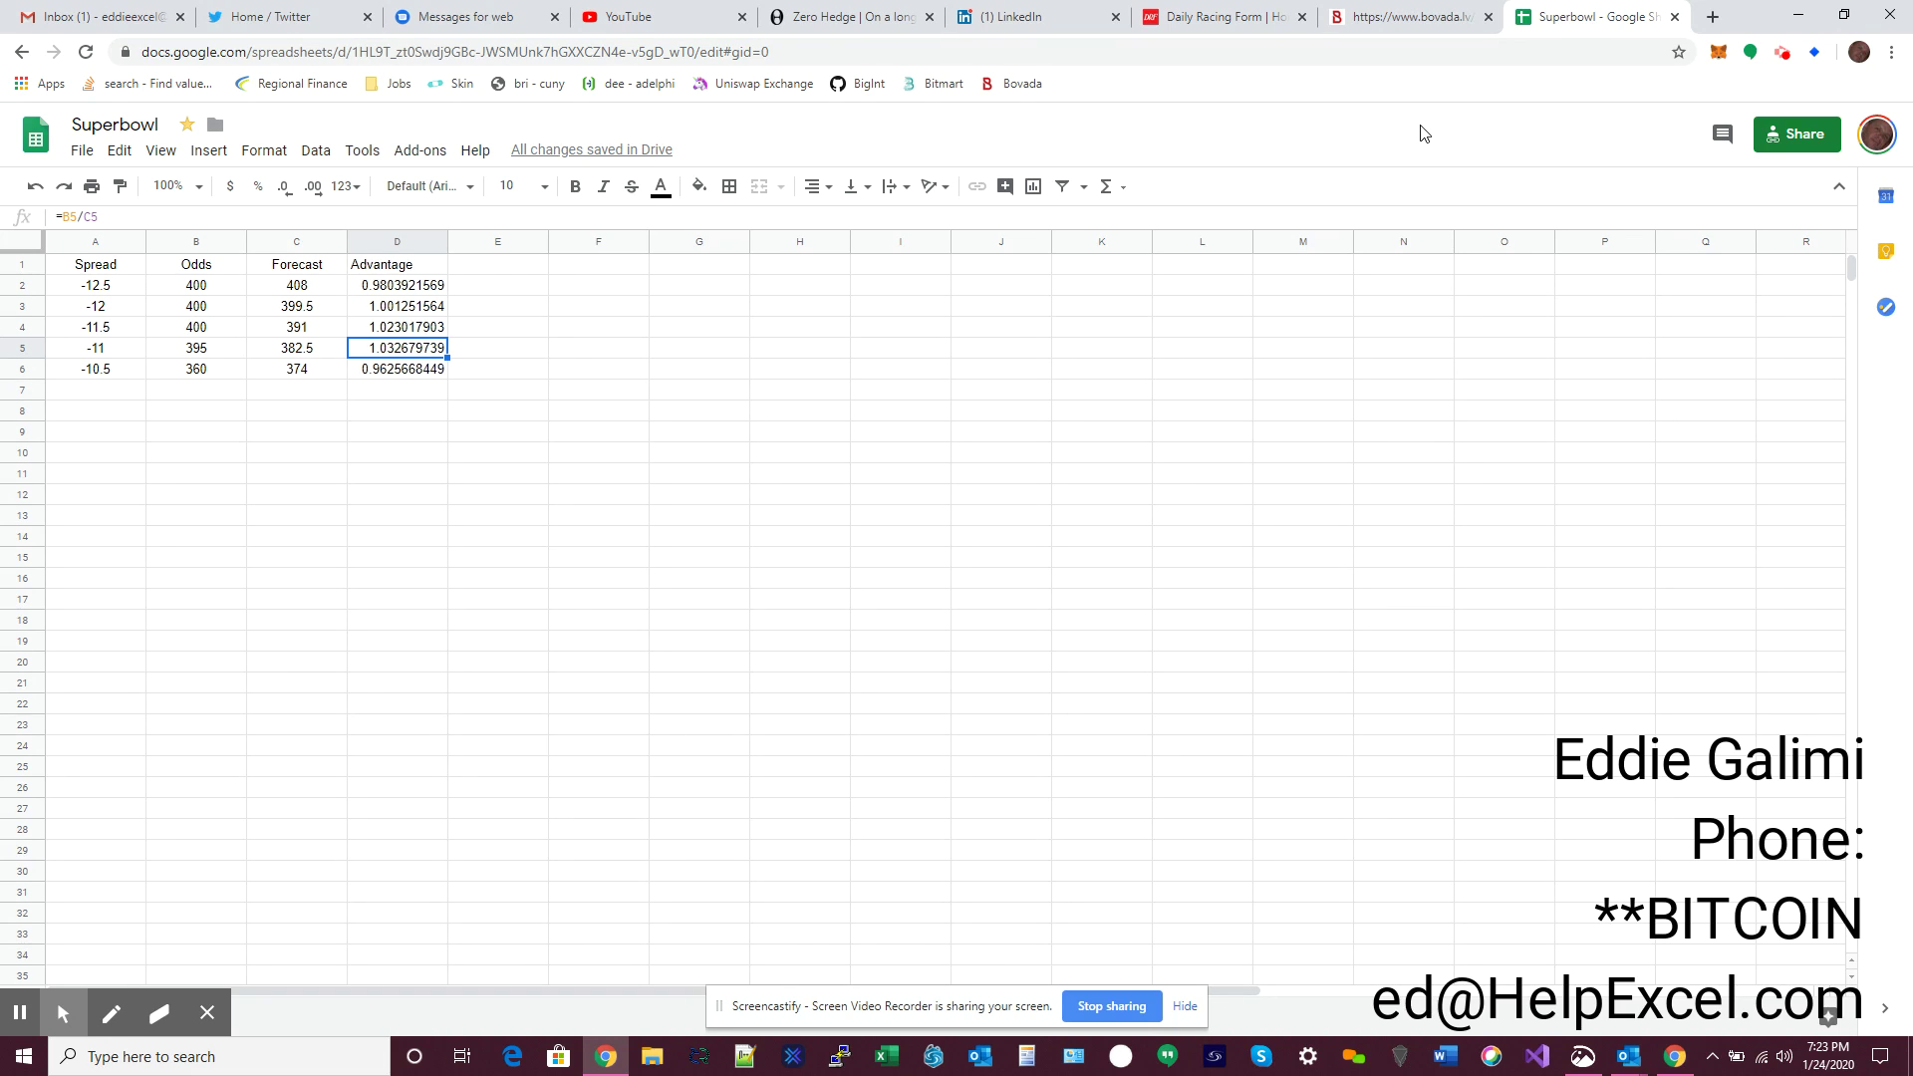
{"action": "key", "text": "Left"}
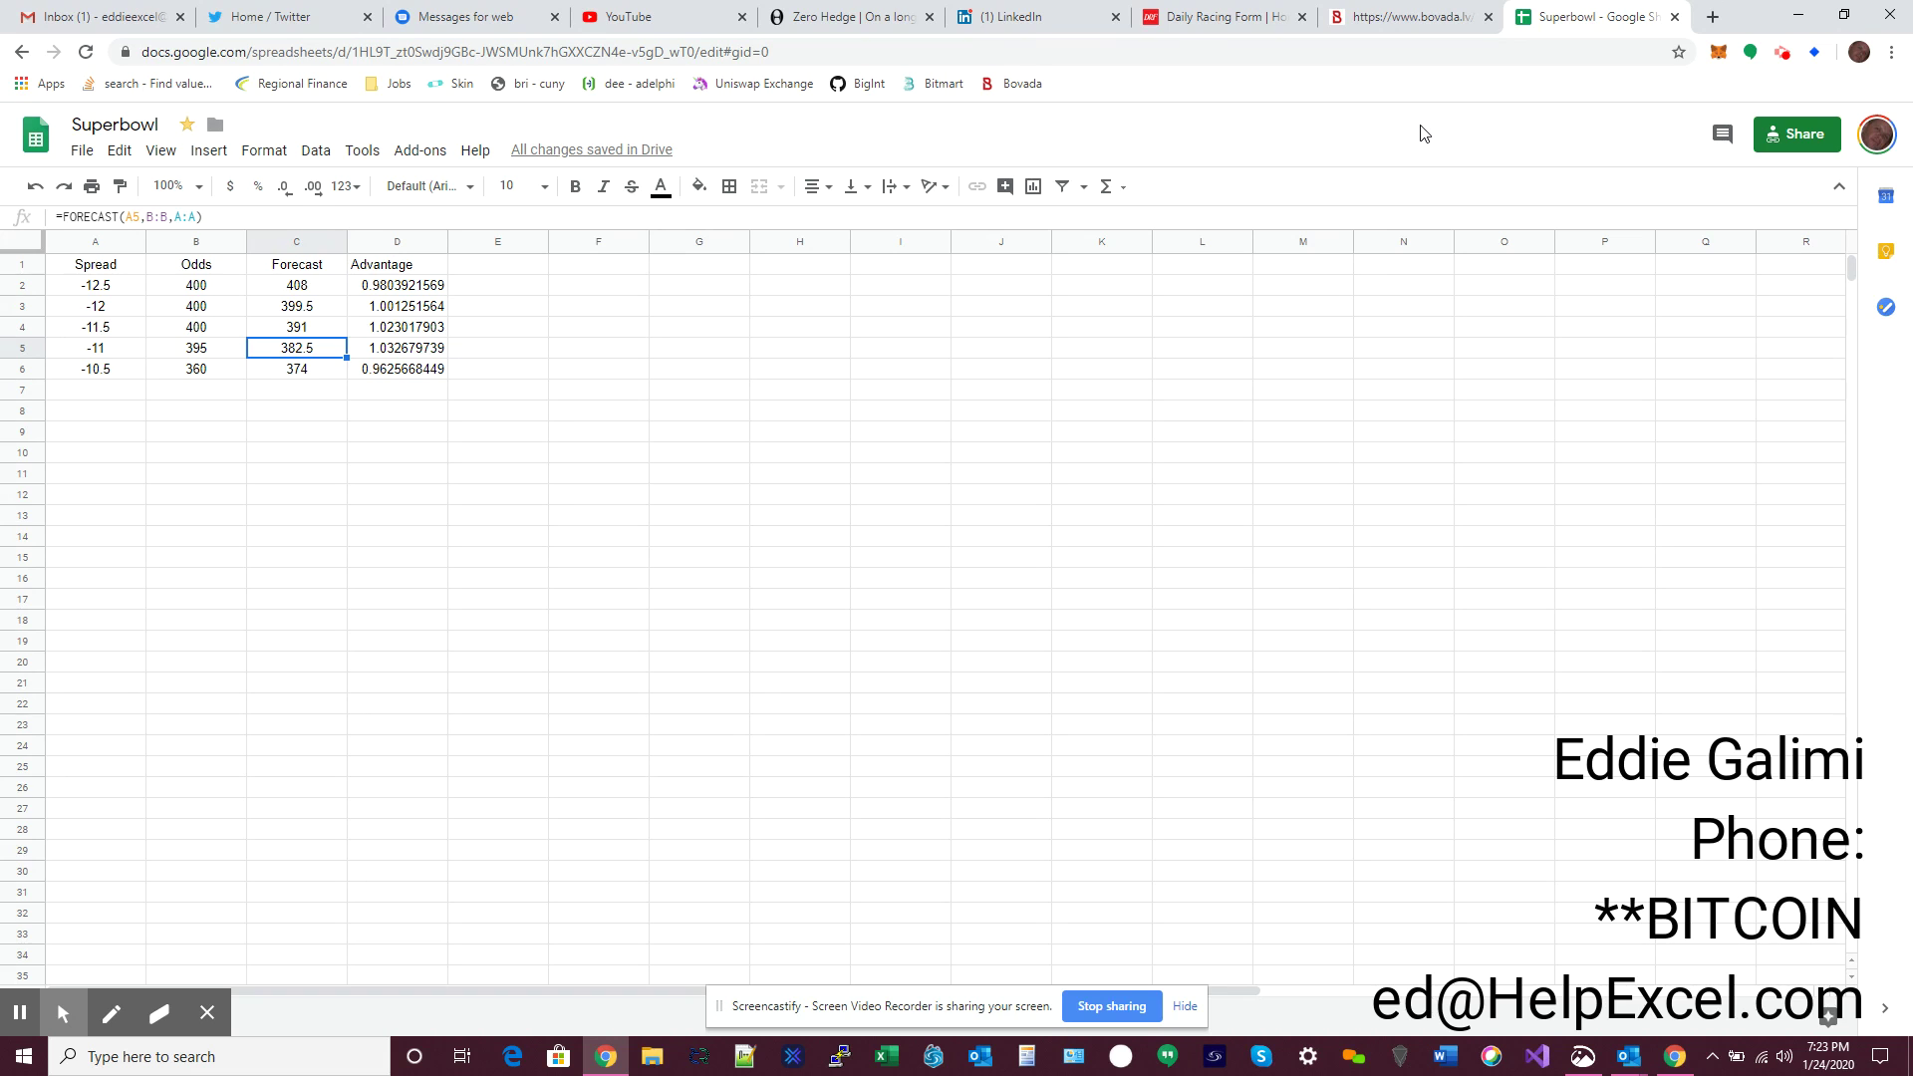
{"action": "key", "text": "Left"}
{"action": "key", "text": "Left"}
{"action": "key", "text": "Down"}
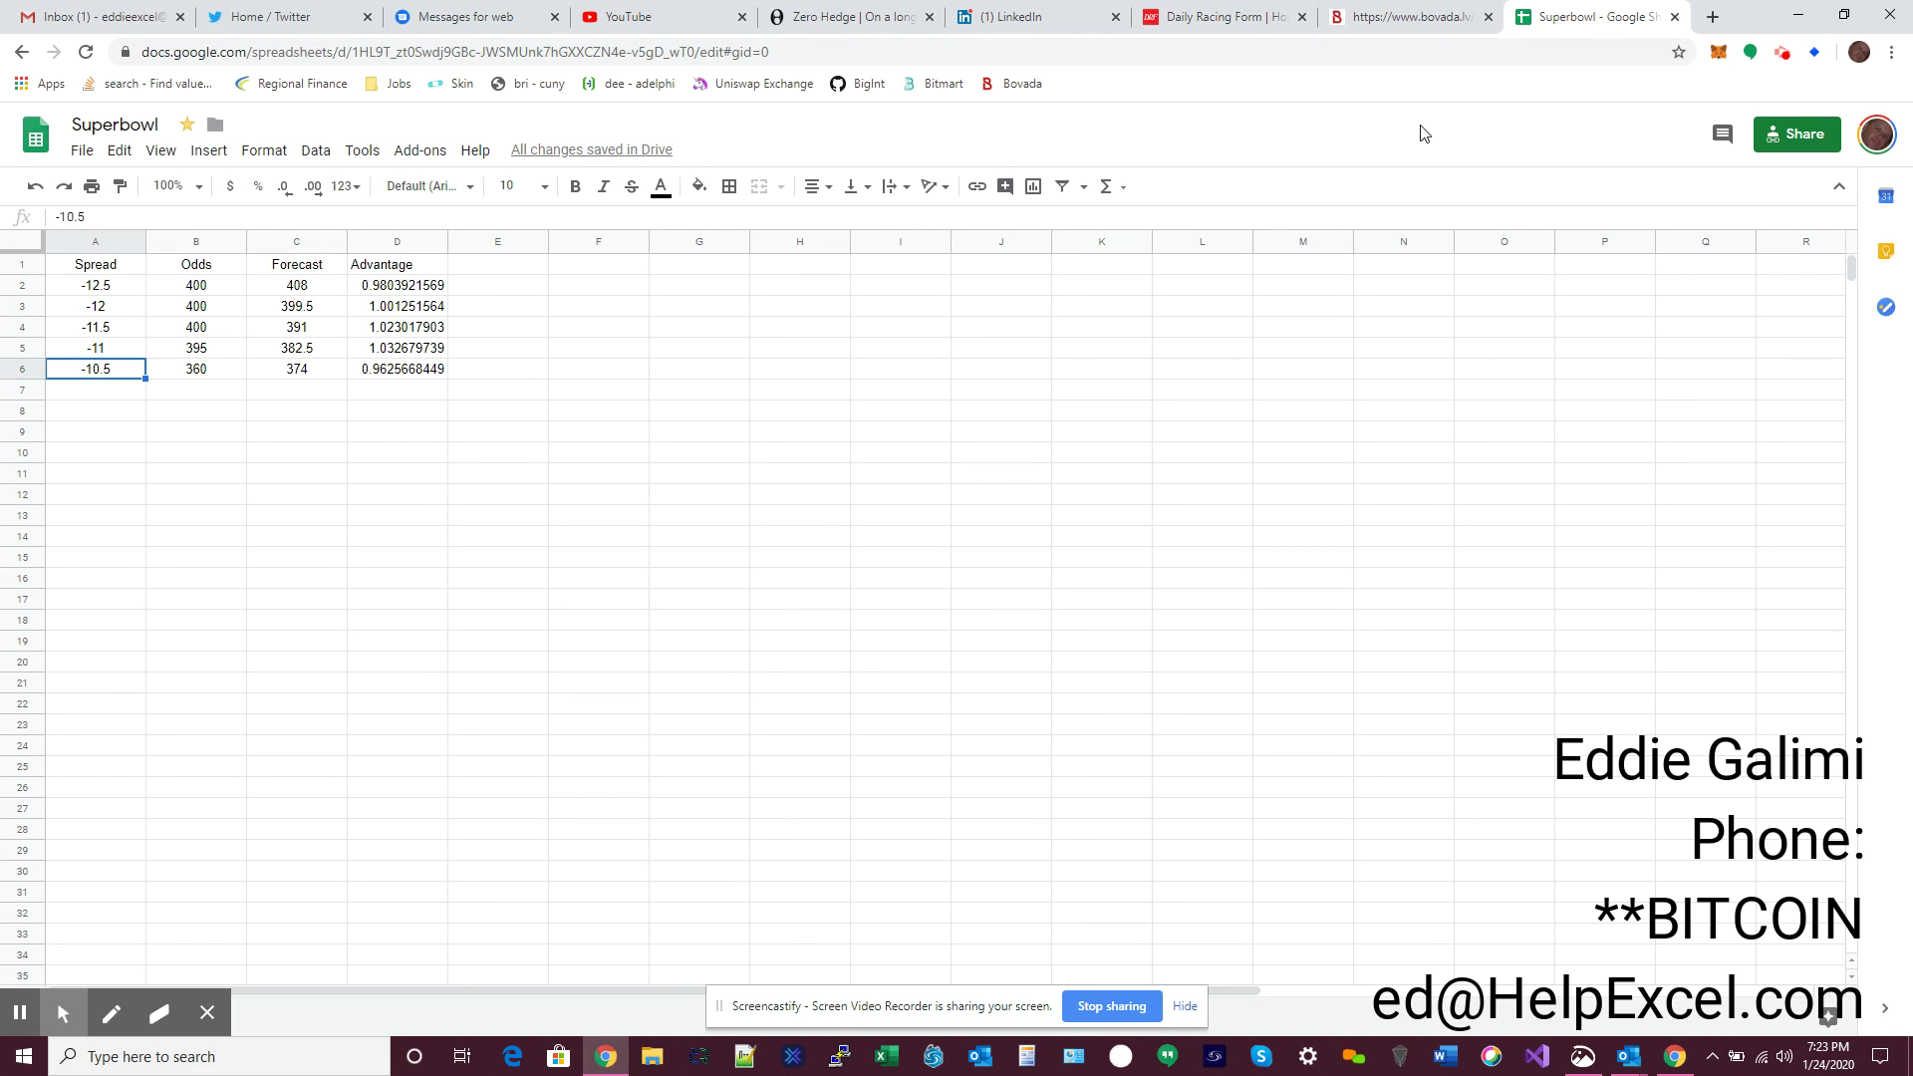
Switch to Bovada and look through the remaining alternate spread lines for the 49ers and the Chiefs.
{"action": "key", "text": "alt+Tab"}
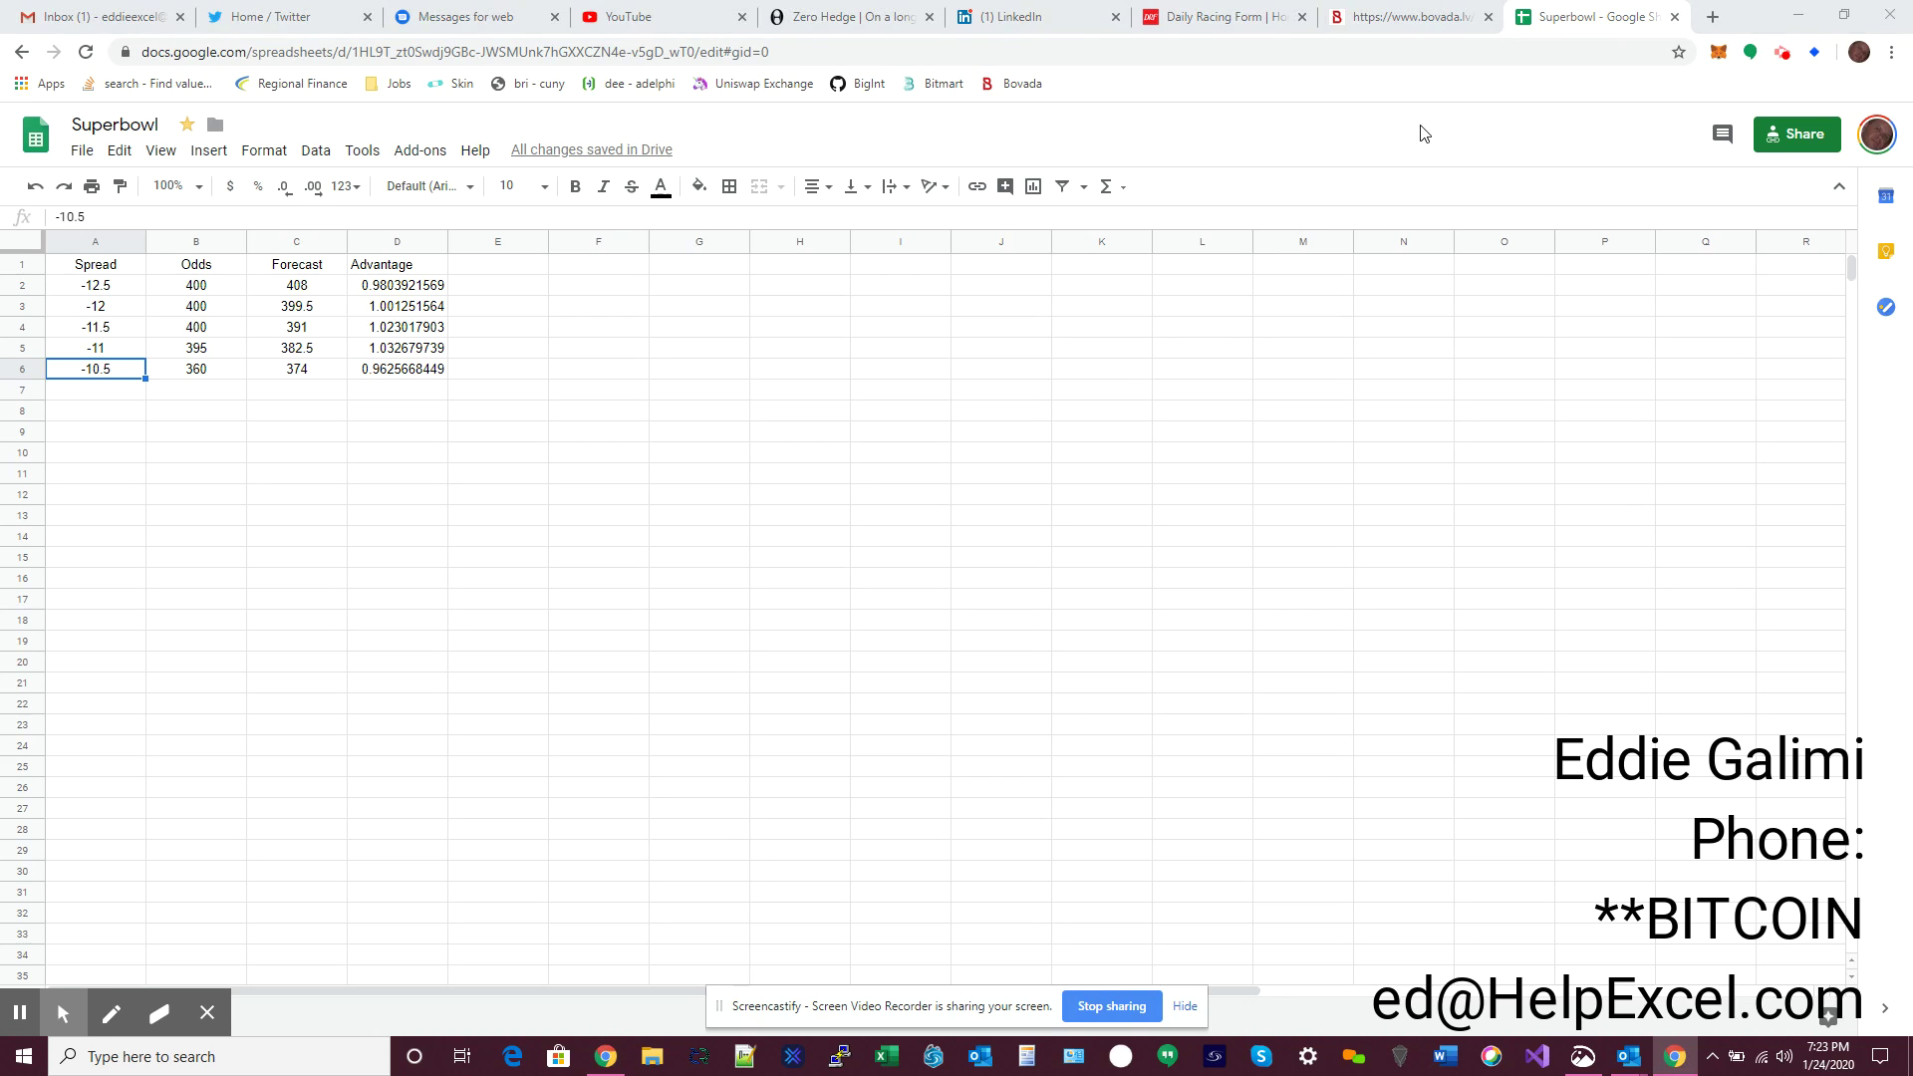
{"action": "left_click", "coordinate": [1409, 17]}
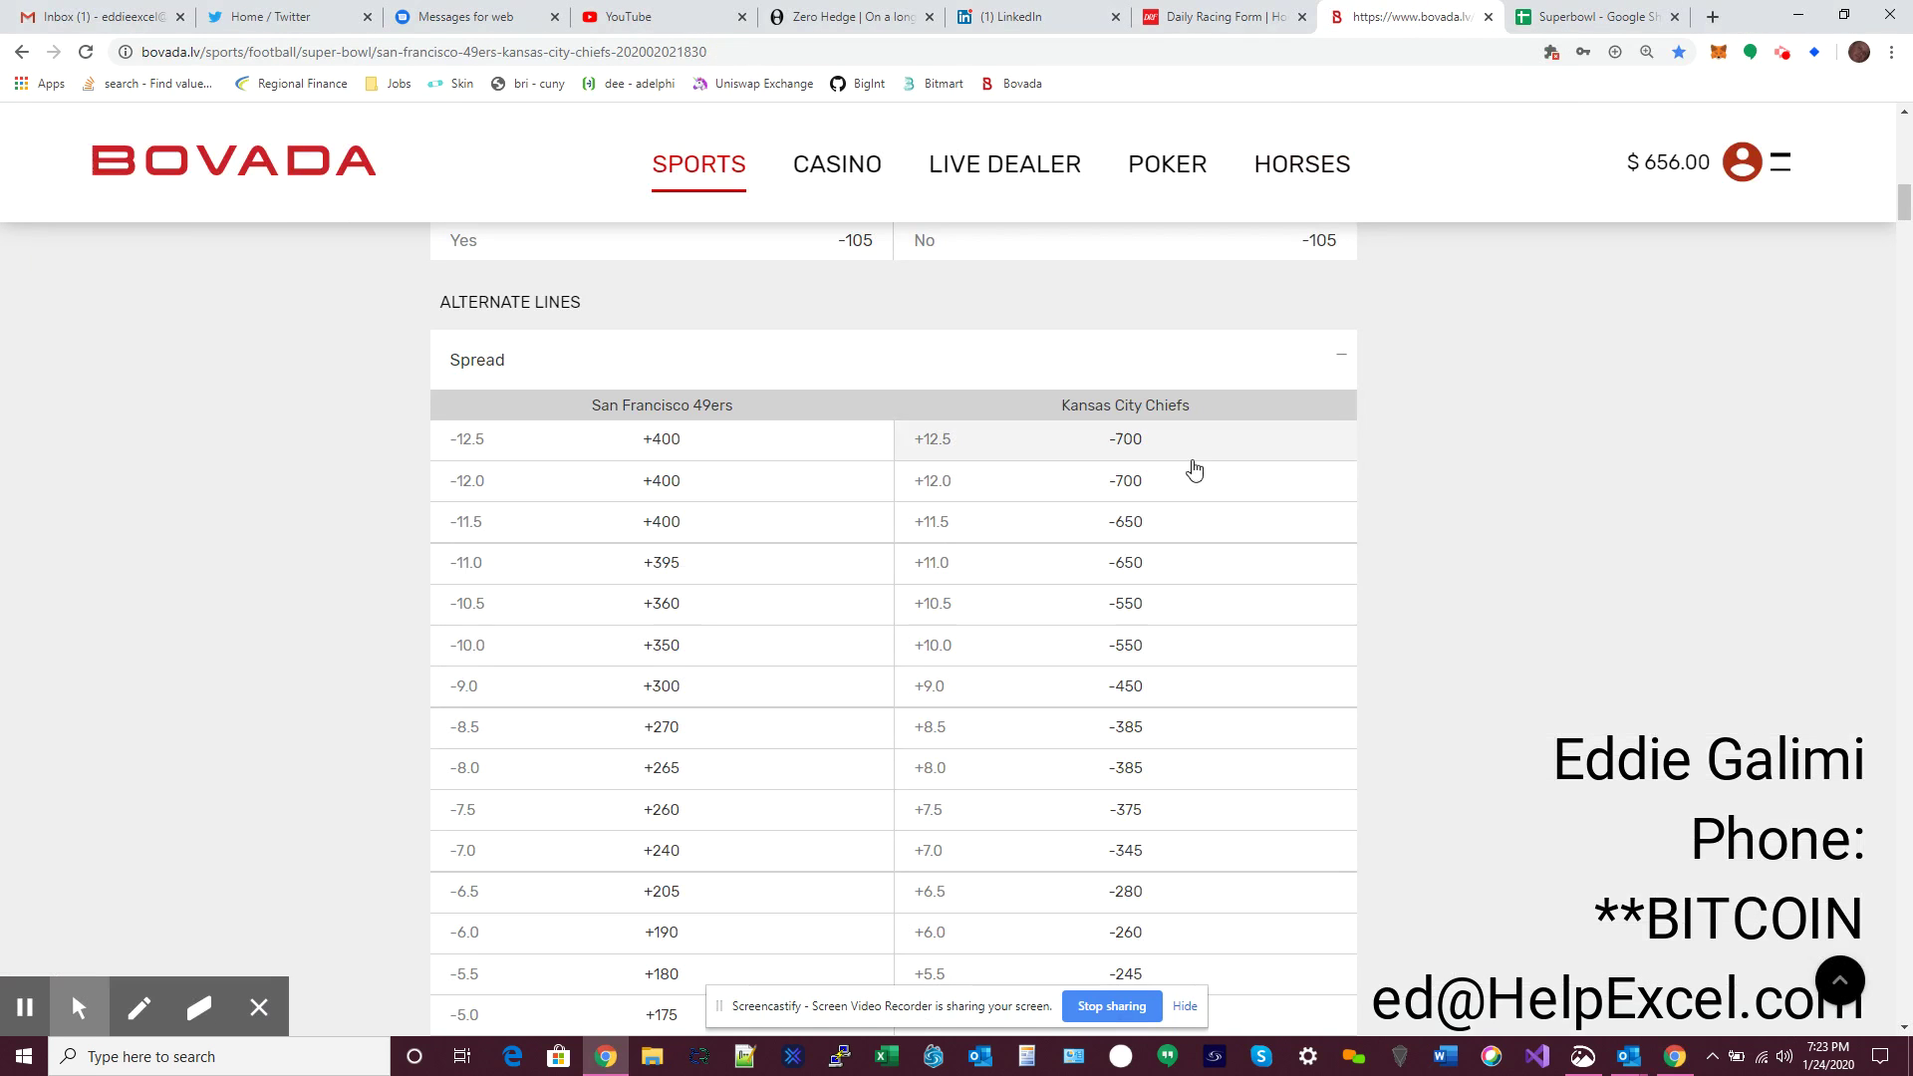
{"action": "scroll", "coordinate": [614, 688], "scroll_direction": "down", "scroll_amount": 20}
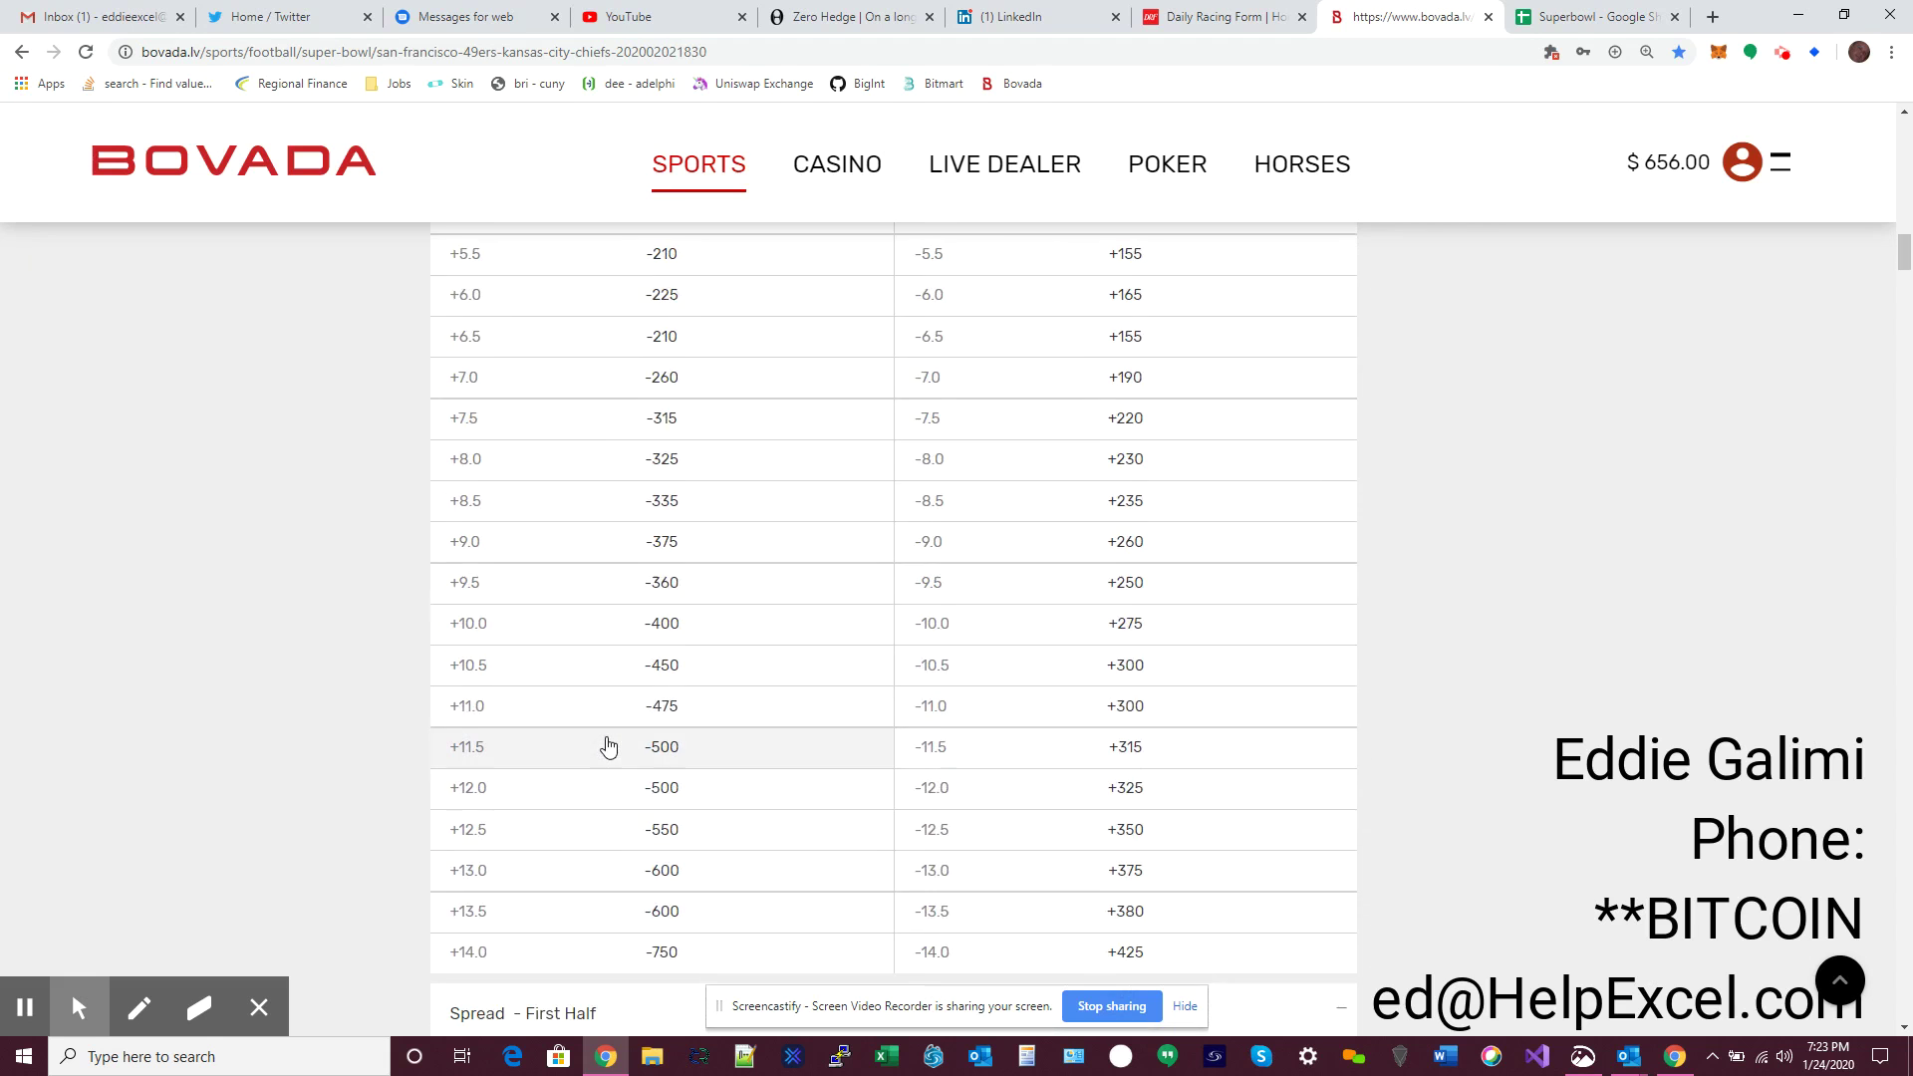
{"action": "scroll", "coordinate": [657, 747], "scroll_direction": "up", "scroll_amount": 20}
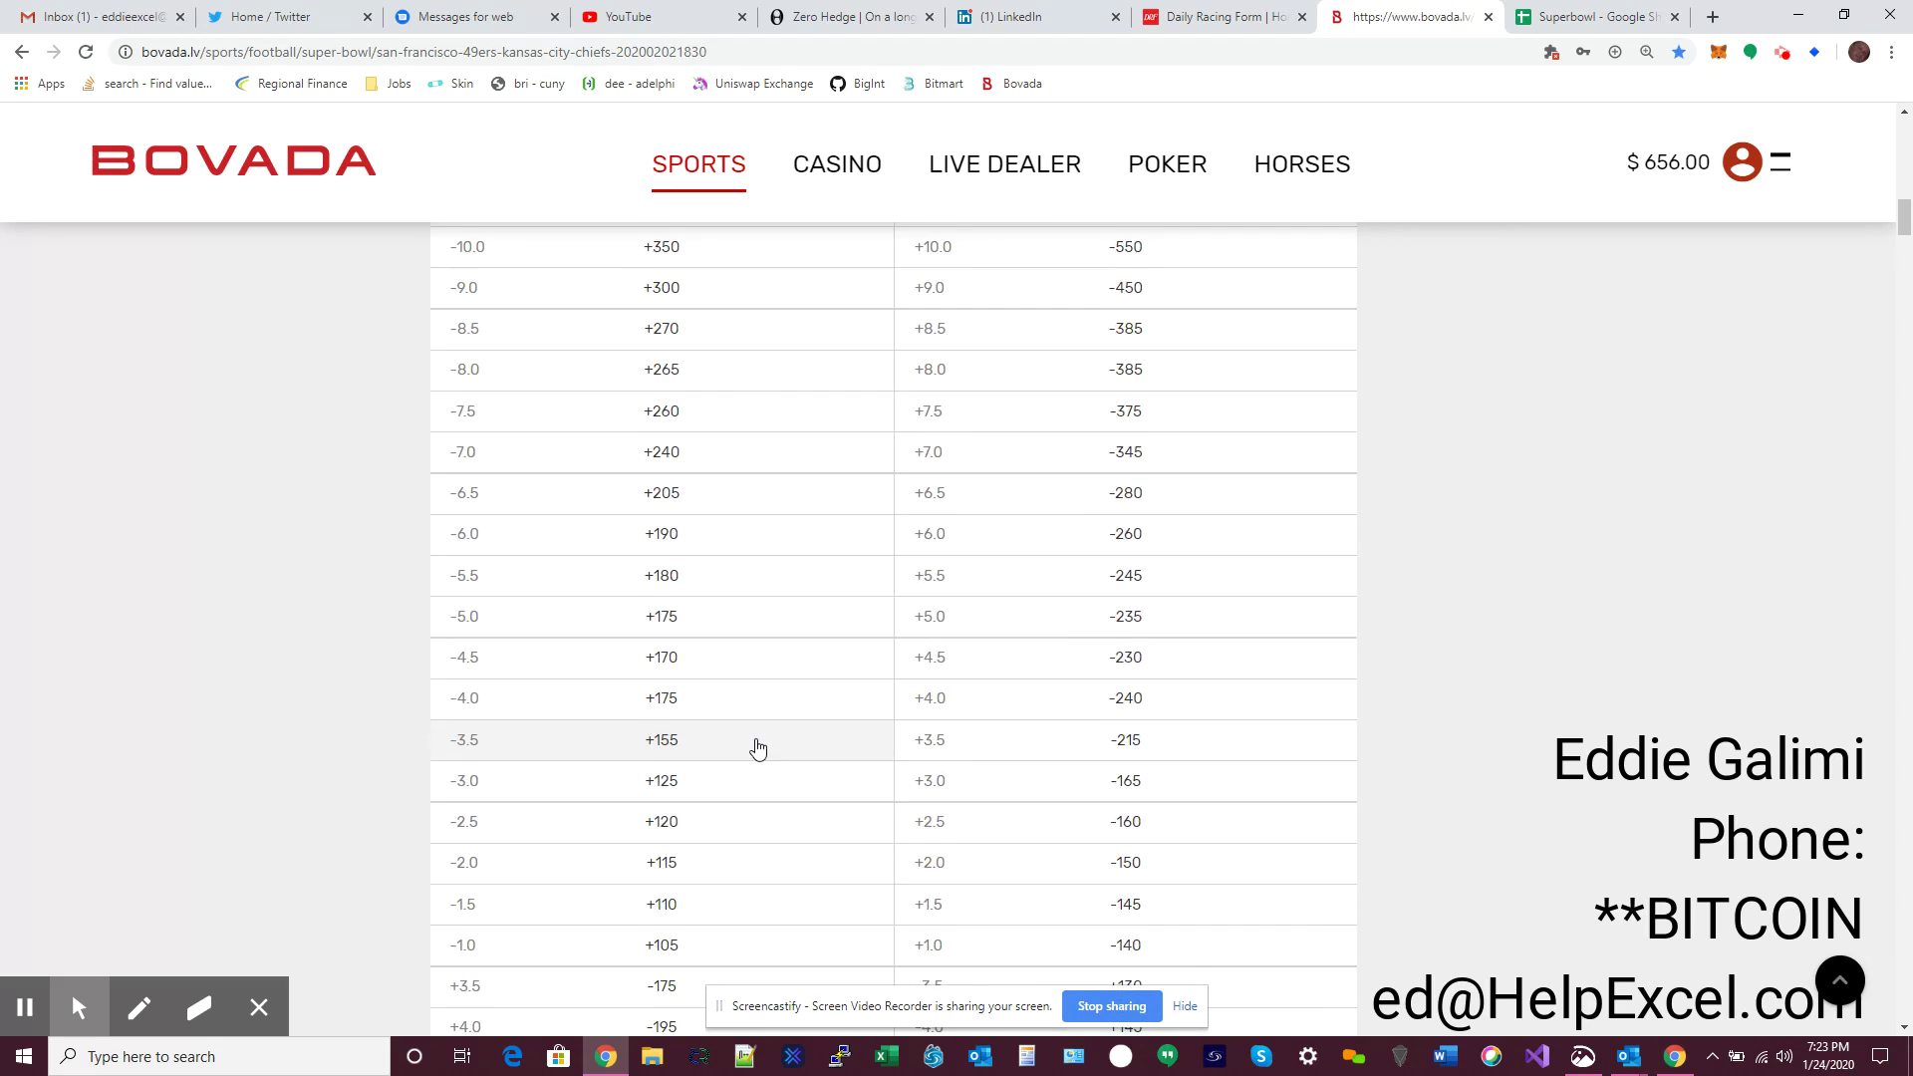
Switch to Excel, open the recent superbowl workbook and view the first points entry on the SF sheet.
{"action": "left_click", "coordinate": [890, 1052]}
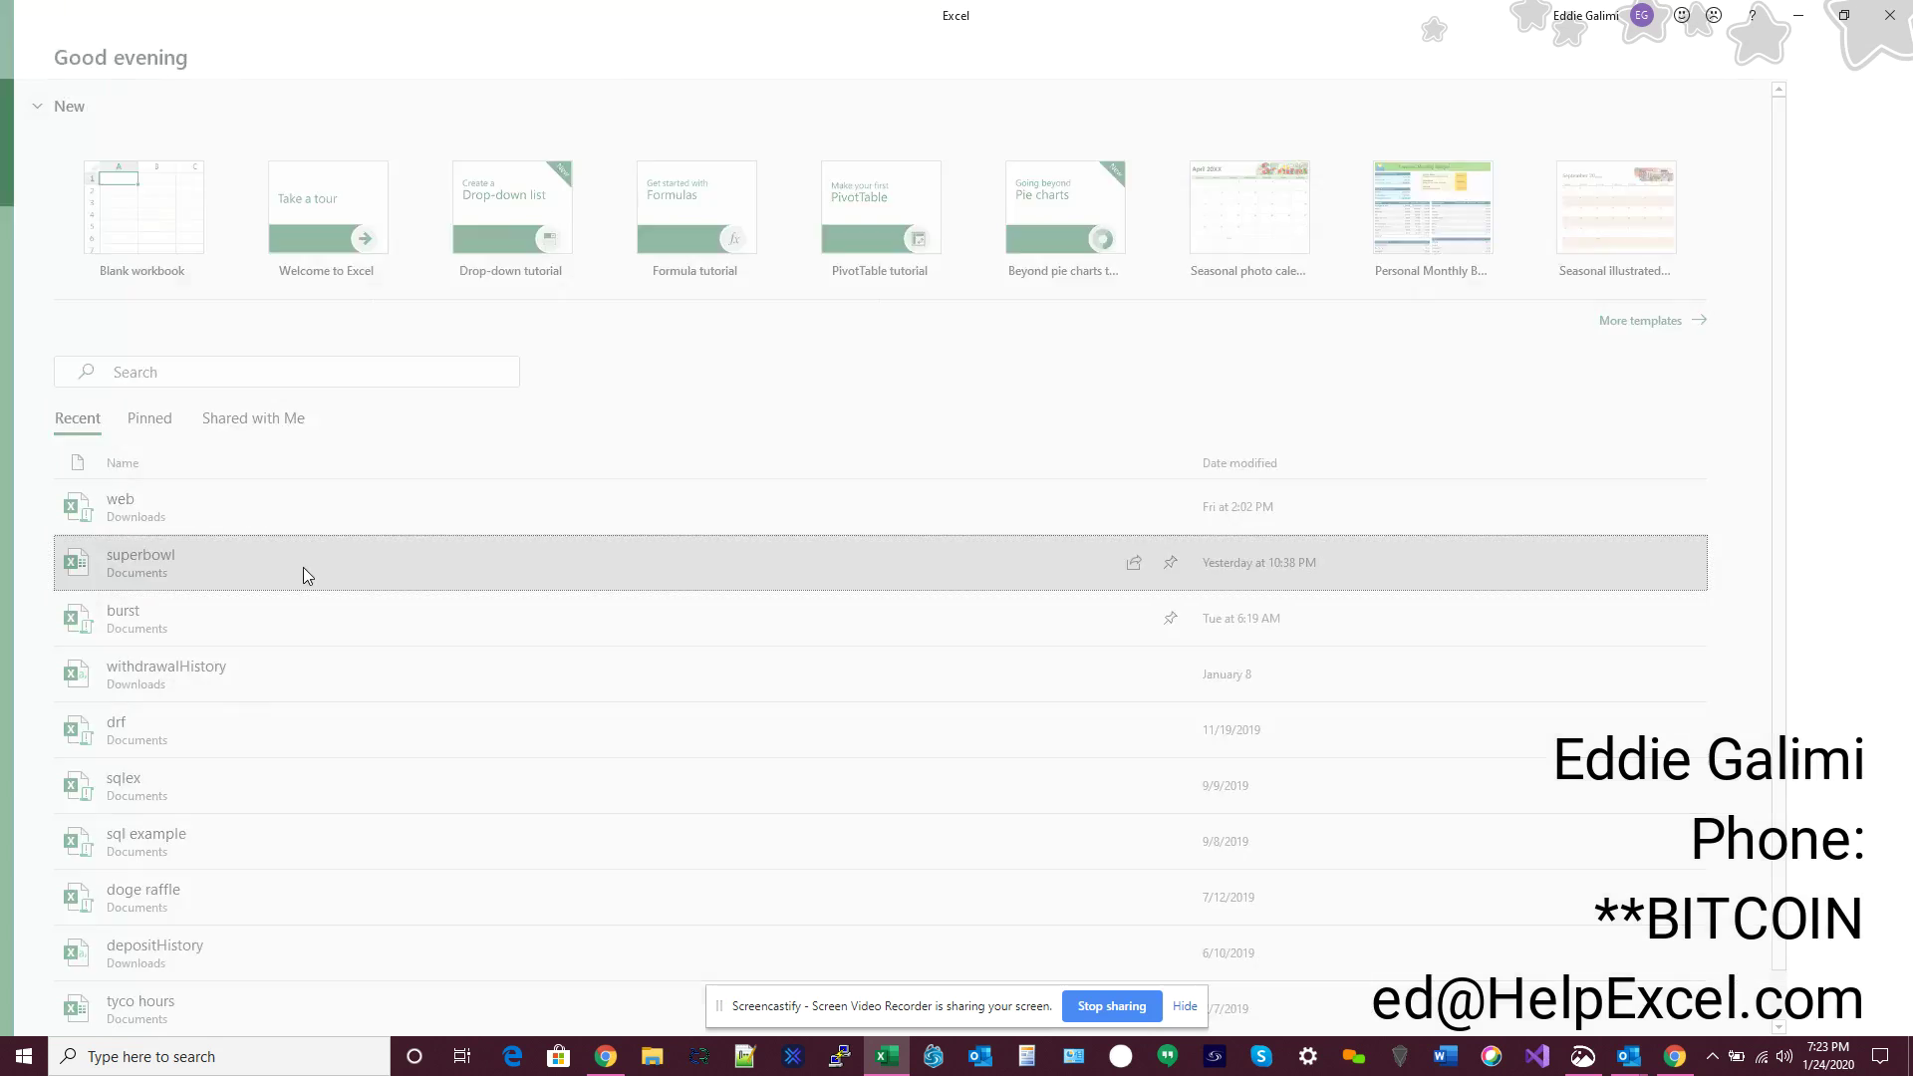
{"action": "left_click", "coordinate": [303, 563]}
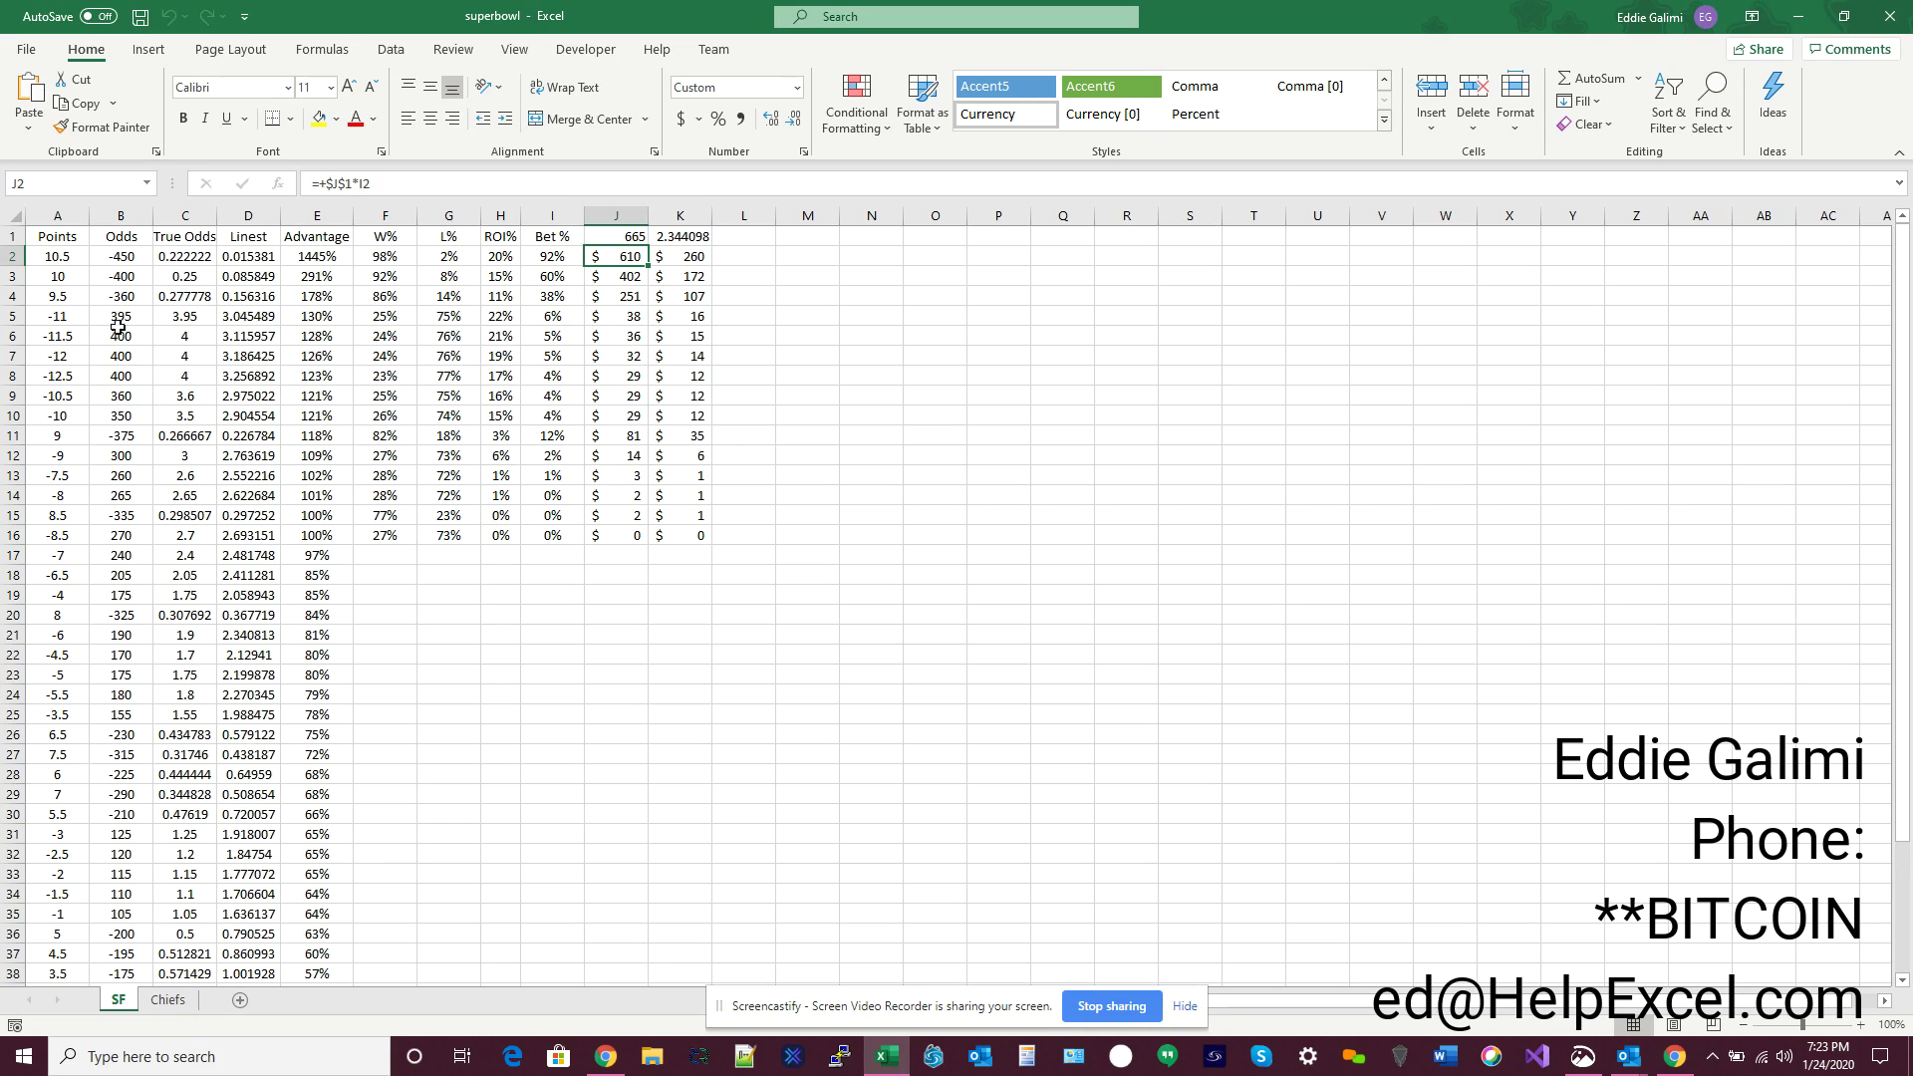
{"action": "left_click", "coordinate": [57, 256]}
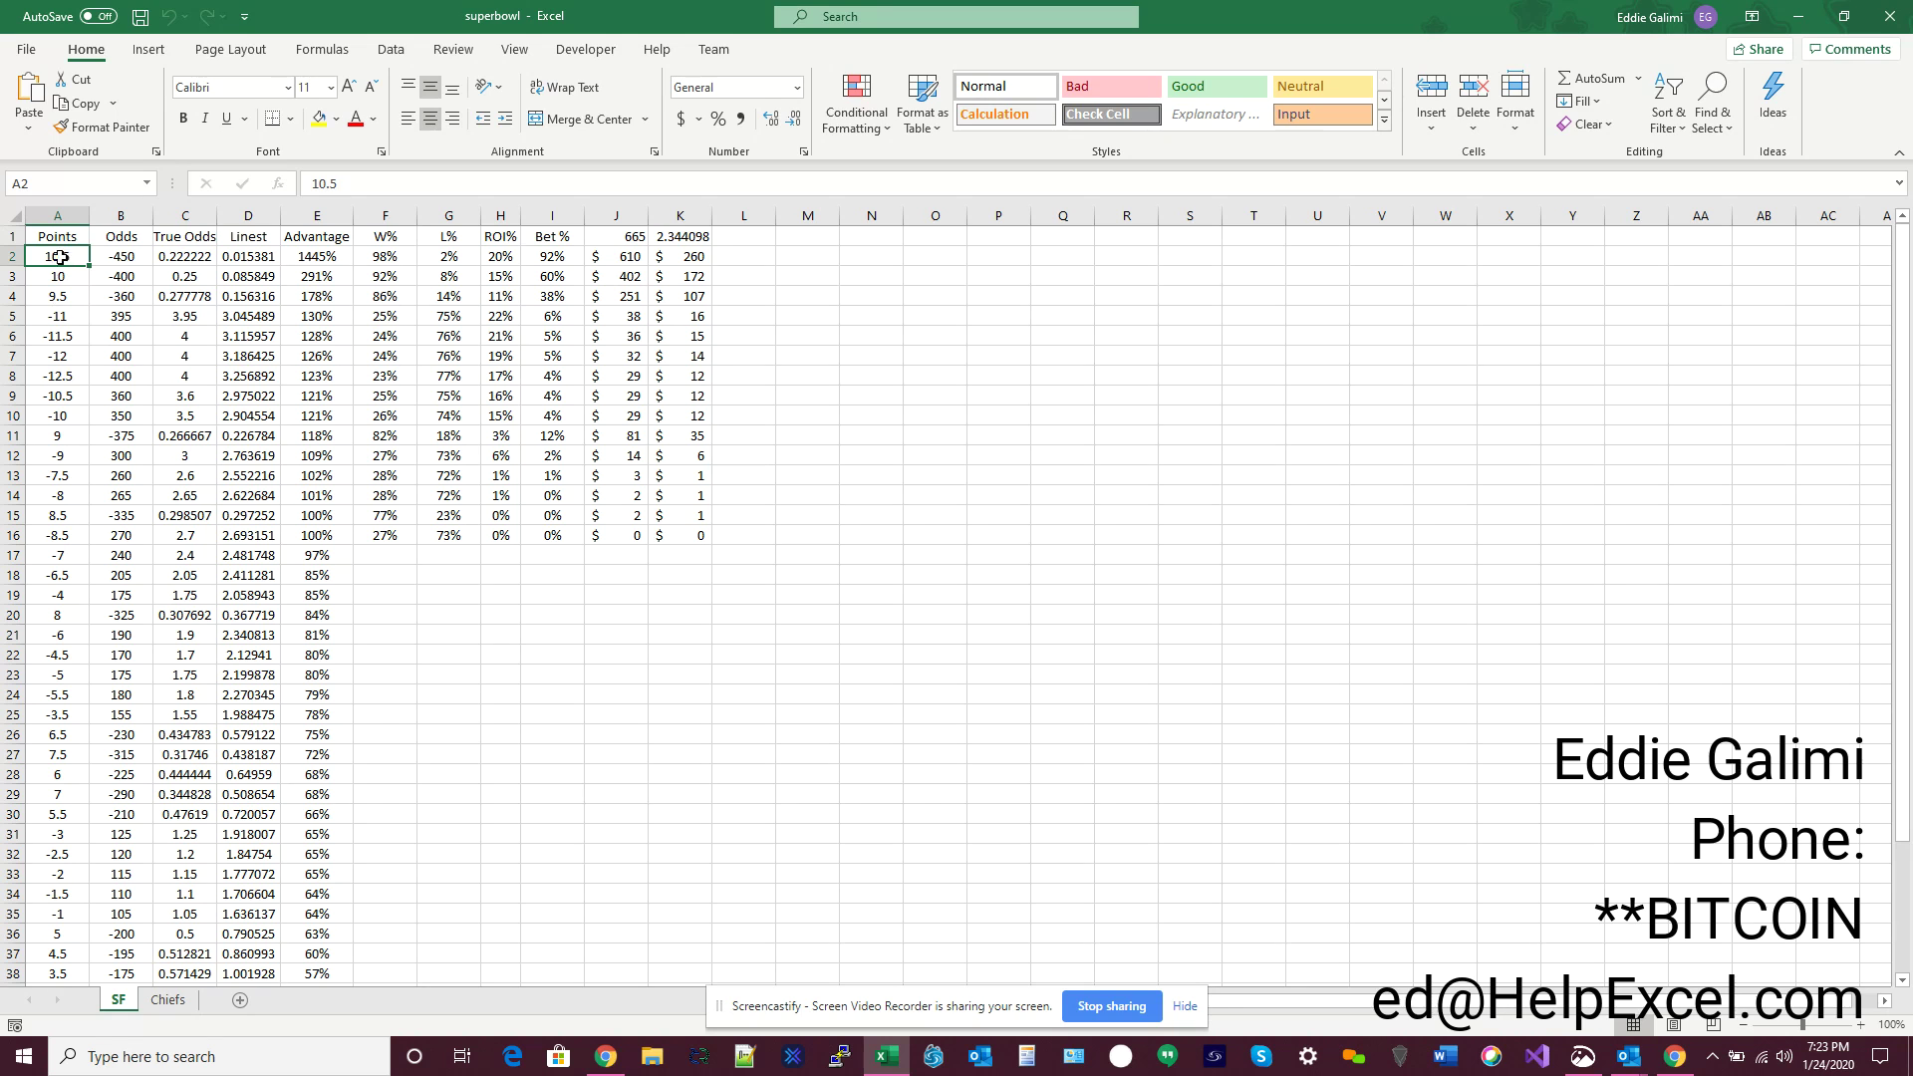
Examine the first points entry and its advantage formula on the Chiefs sheet, and return to the Superbowl sheet in Google Sheets.
{"action": "left_click", "coordinate": [170, 999]}
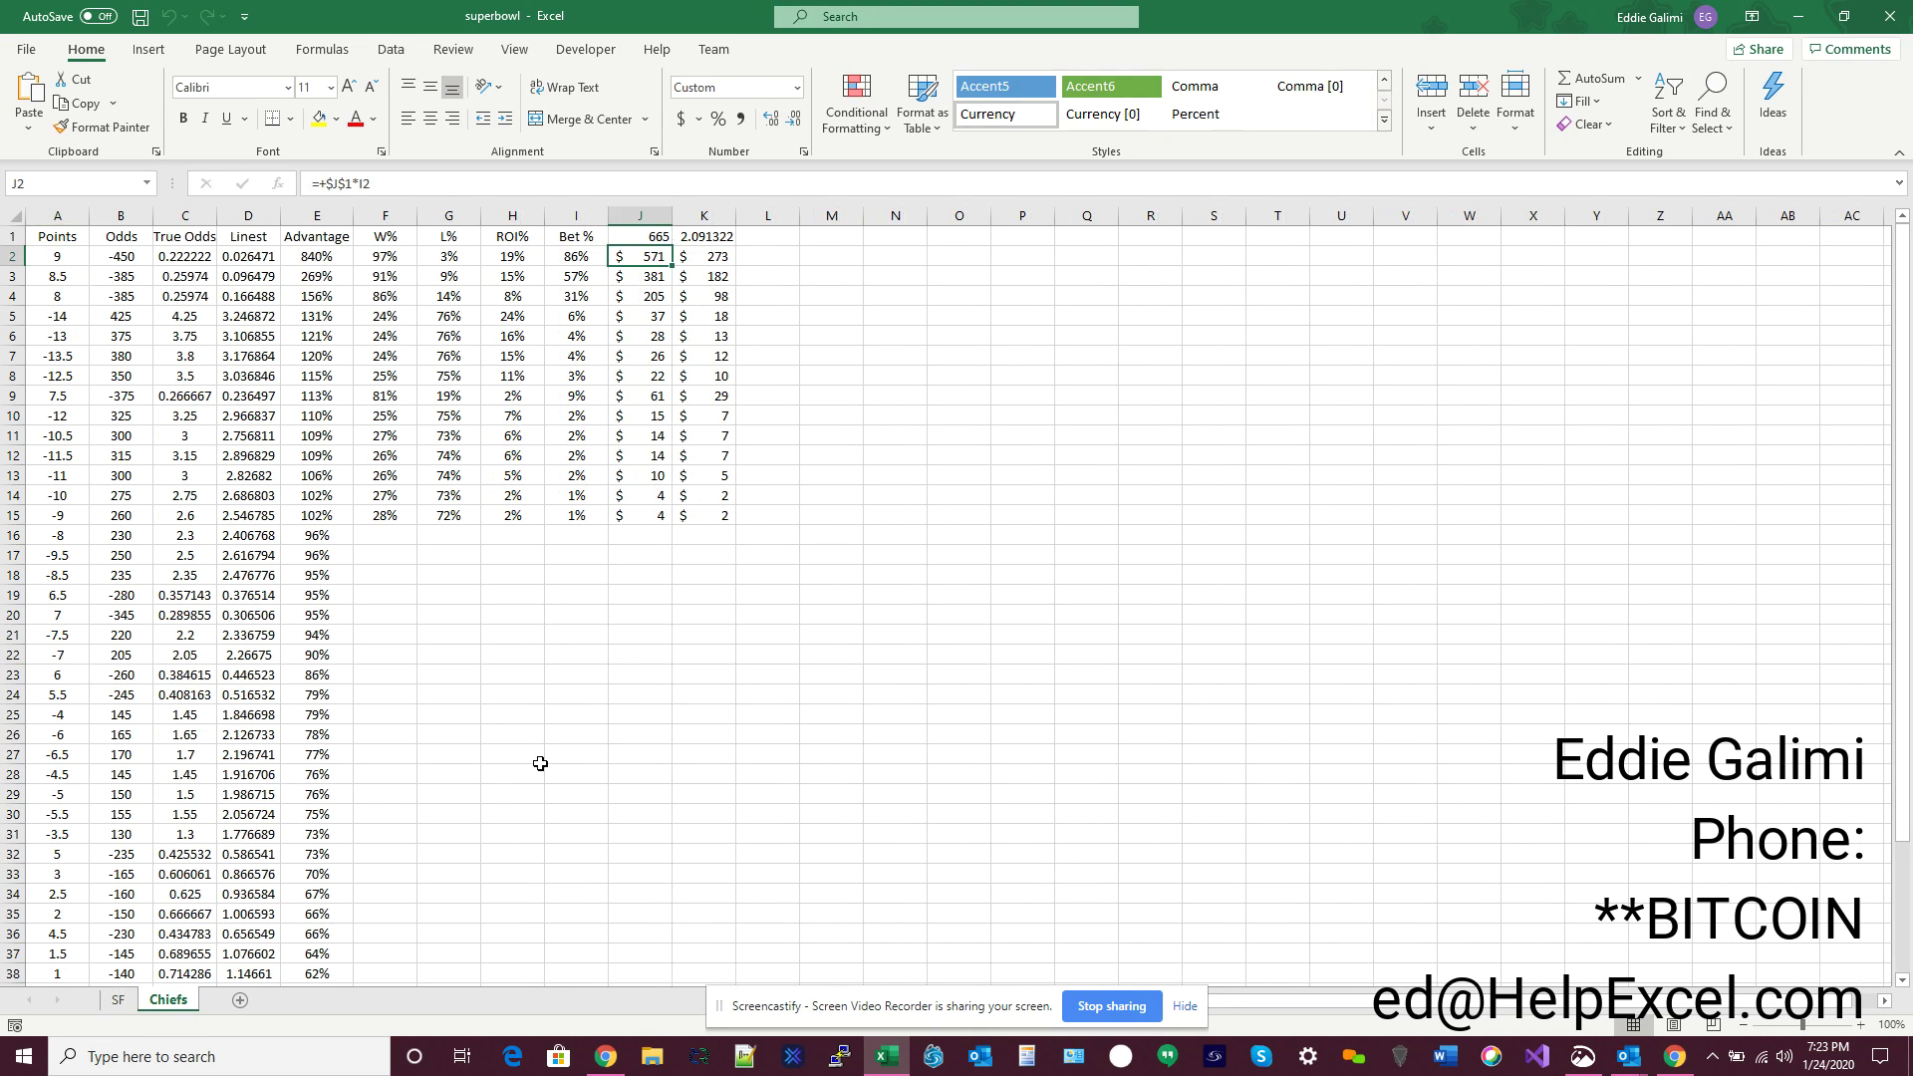
{"action": "left_click", "coordinate": [74, 257]}
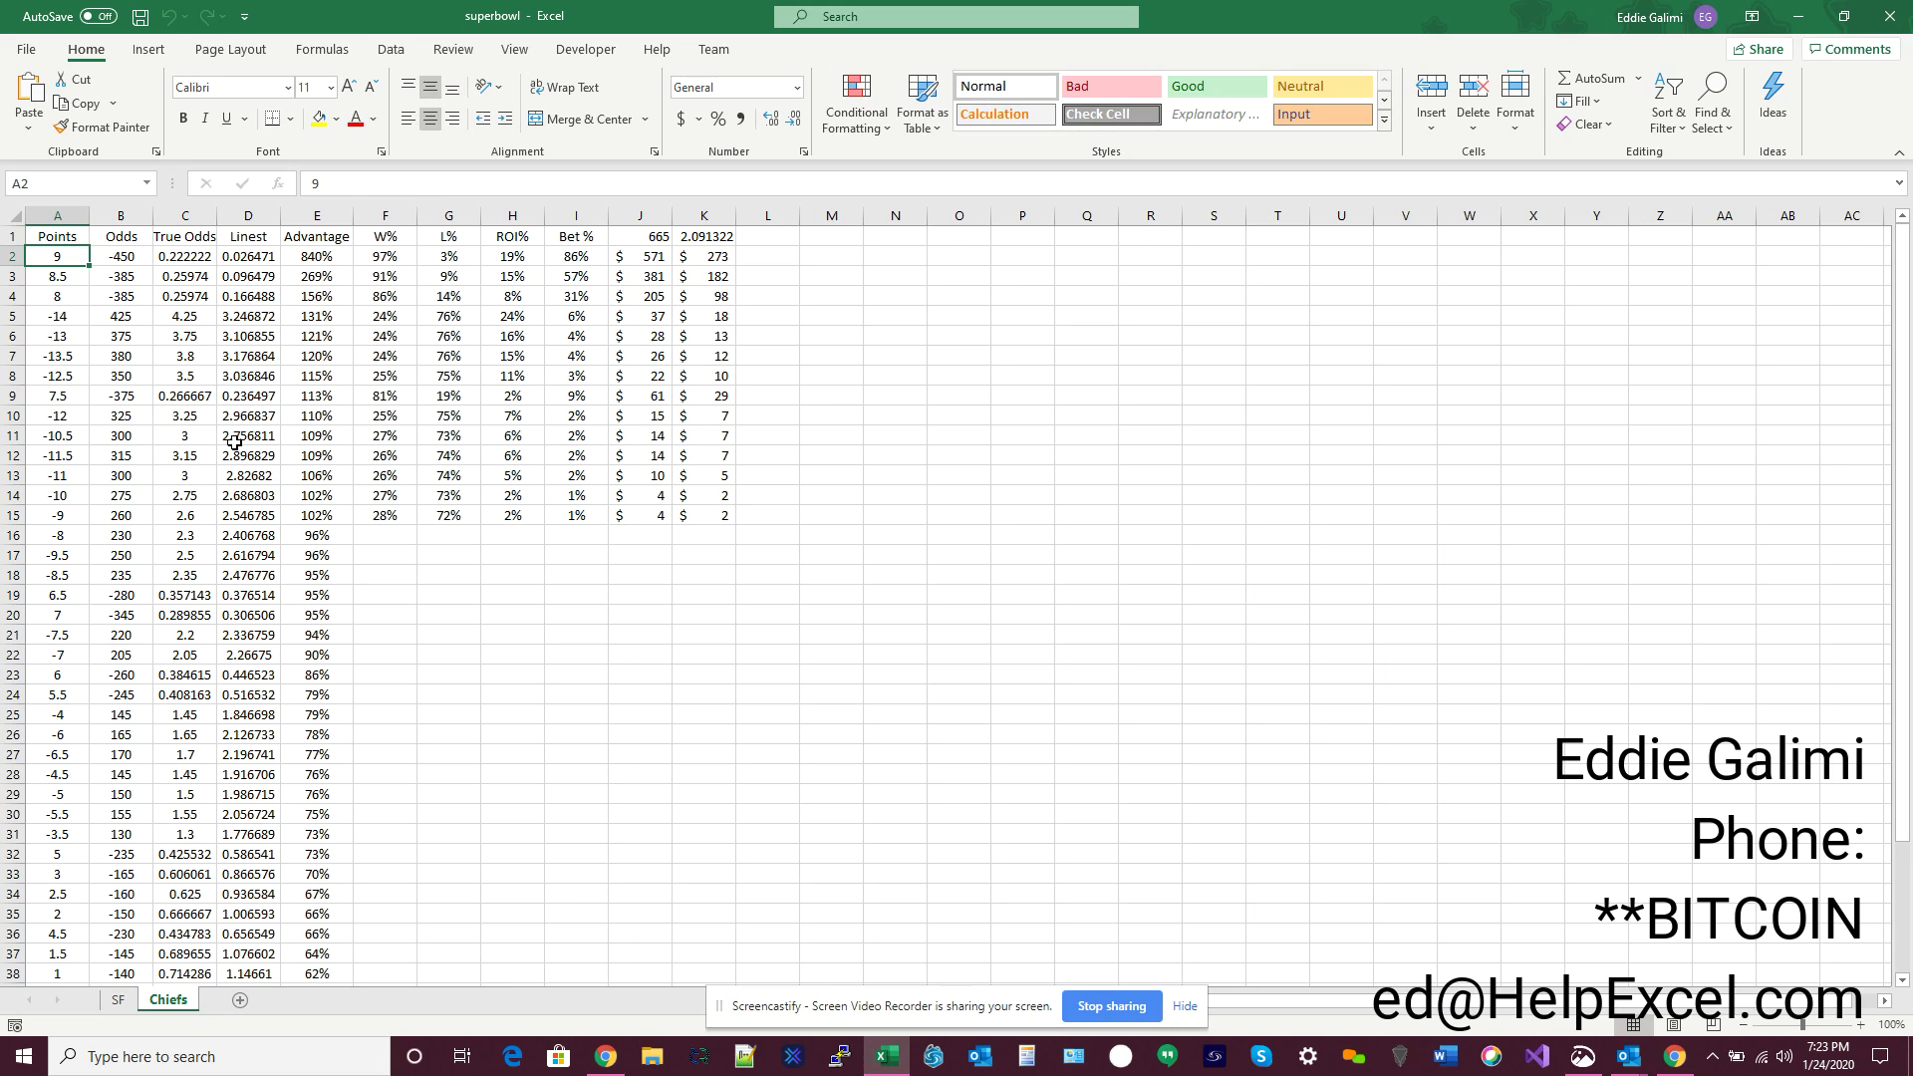
{"action": "left_click", "coordinate": [334, 260]}
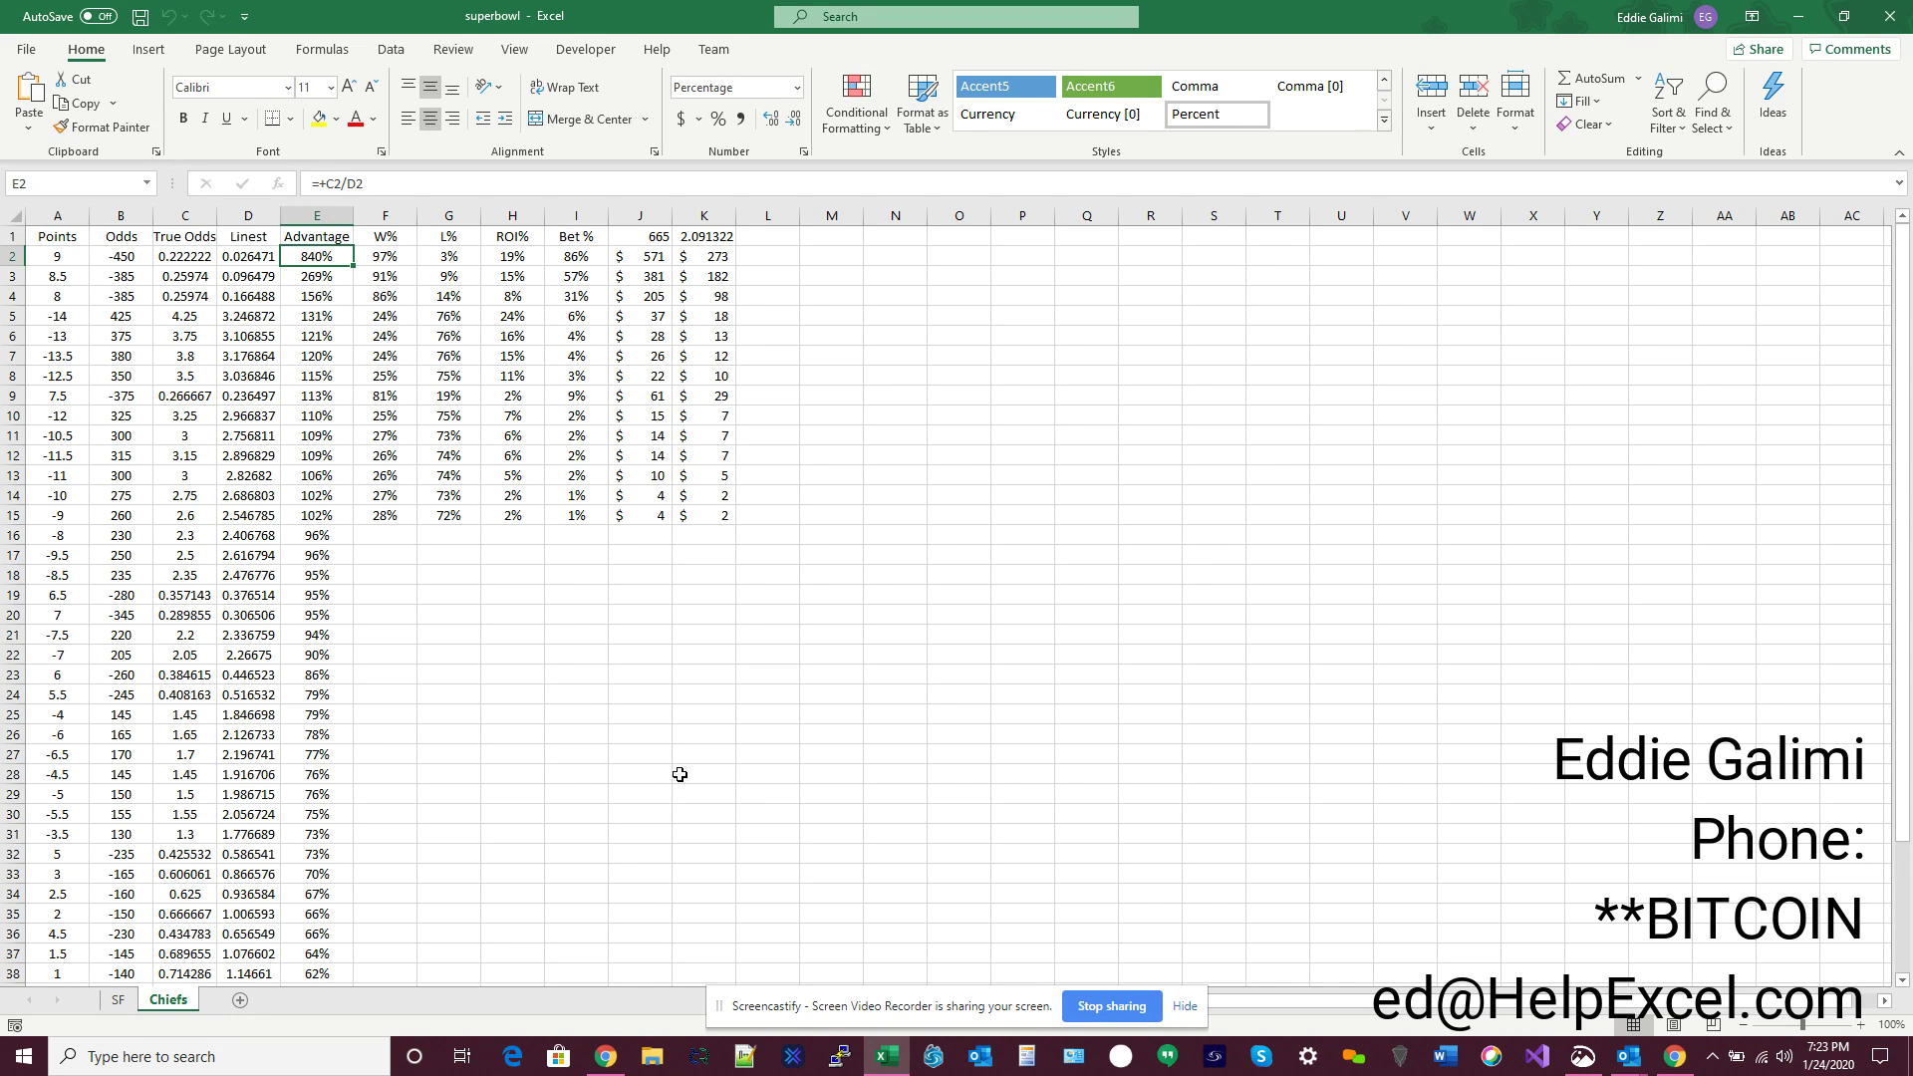
{"action": "left_click", "coordinate": [1798, 16]}
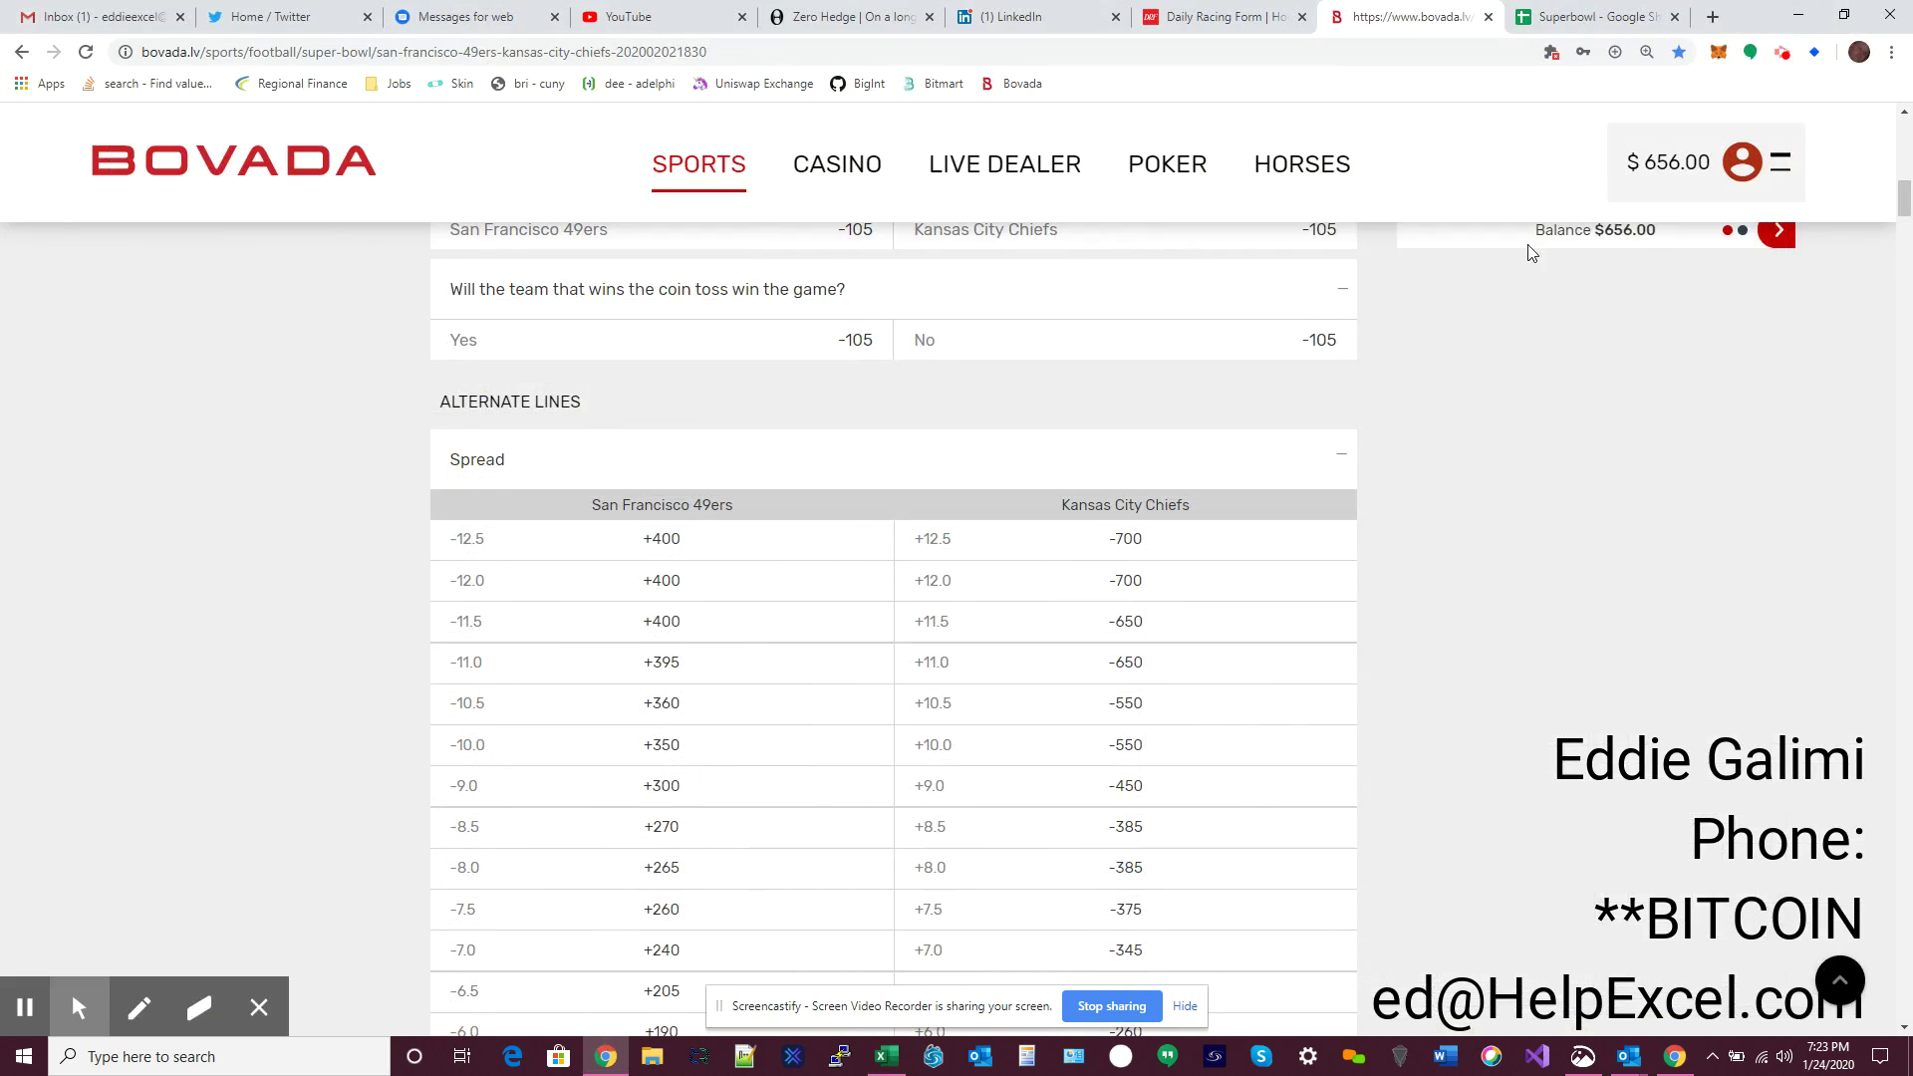
{"action": "left_click", "coordinate": [1560, 14]}
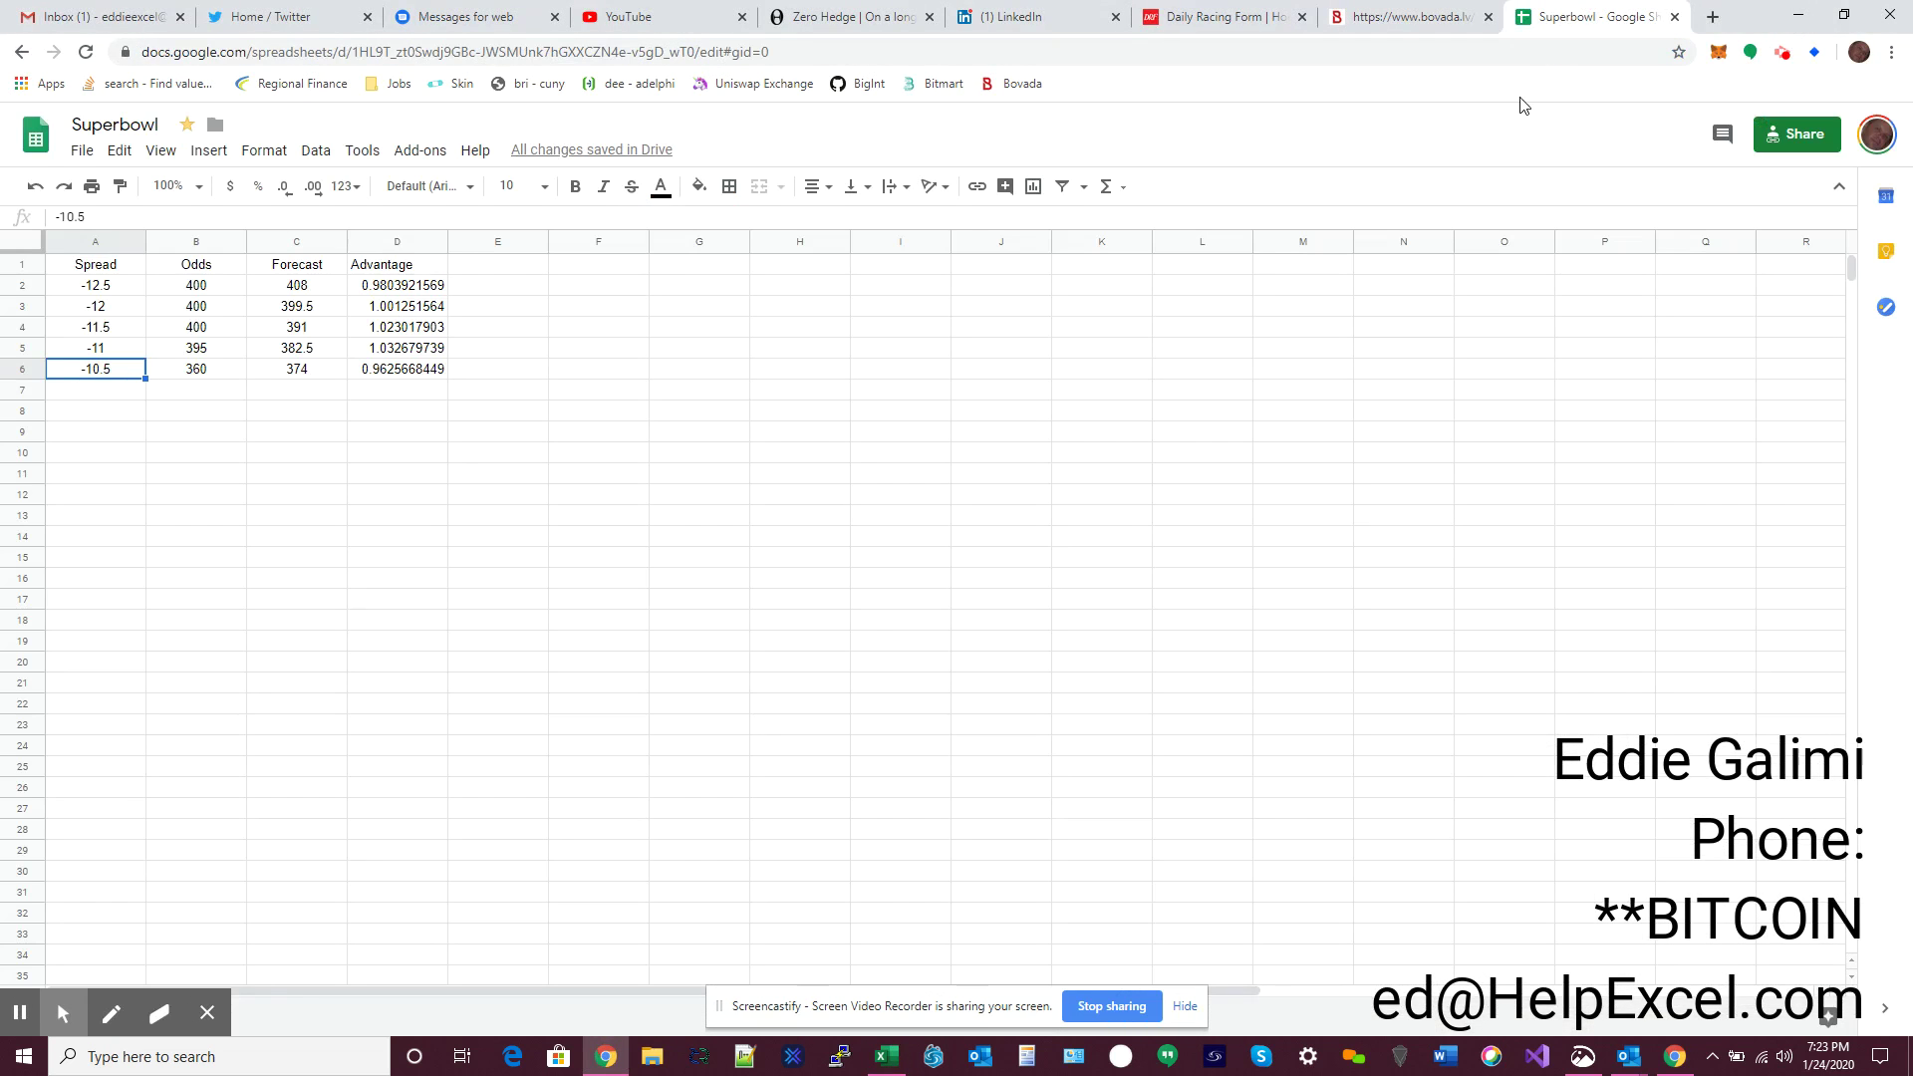